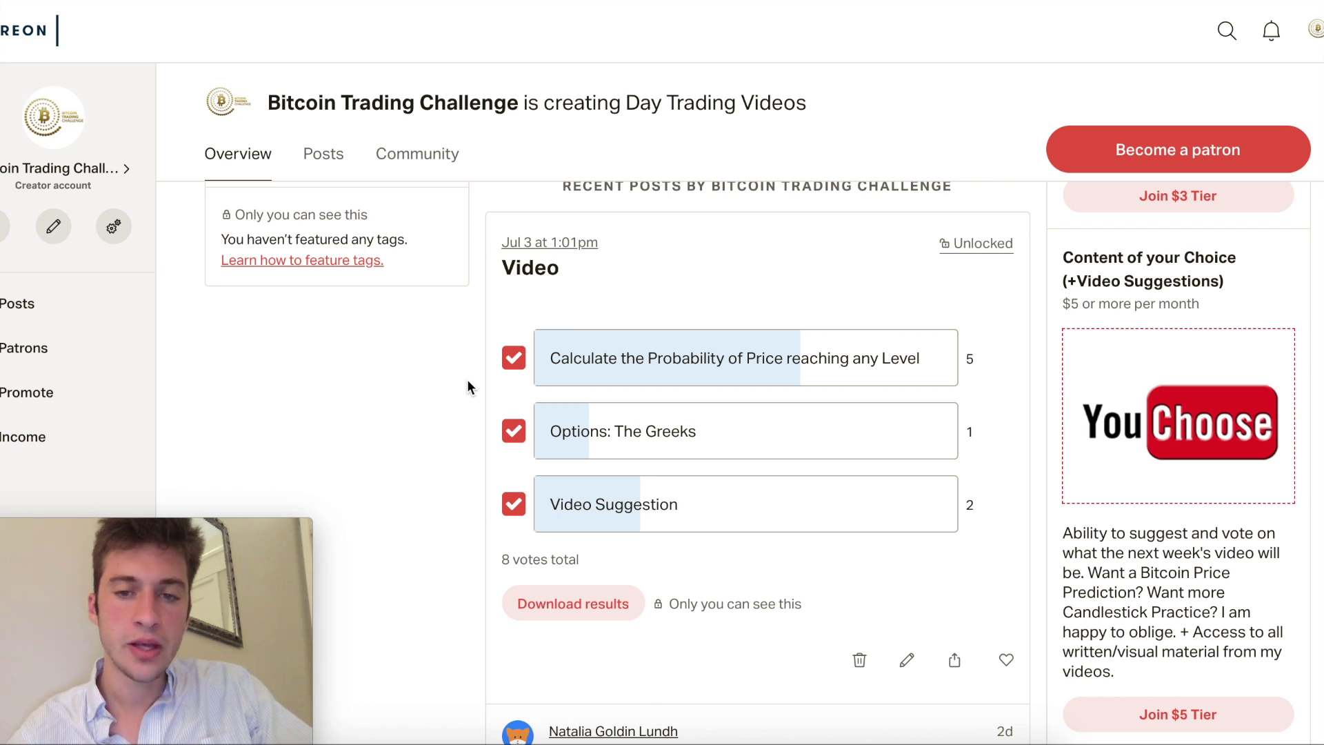
# Switch over to the tastytrade probability of touch article
pyautogui.hotkey('ctrl', 'Tab')
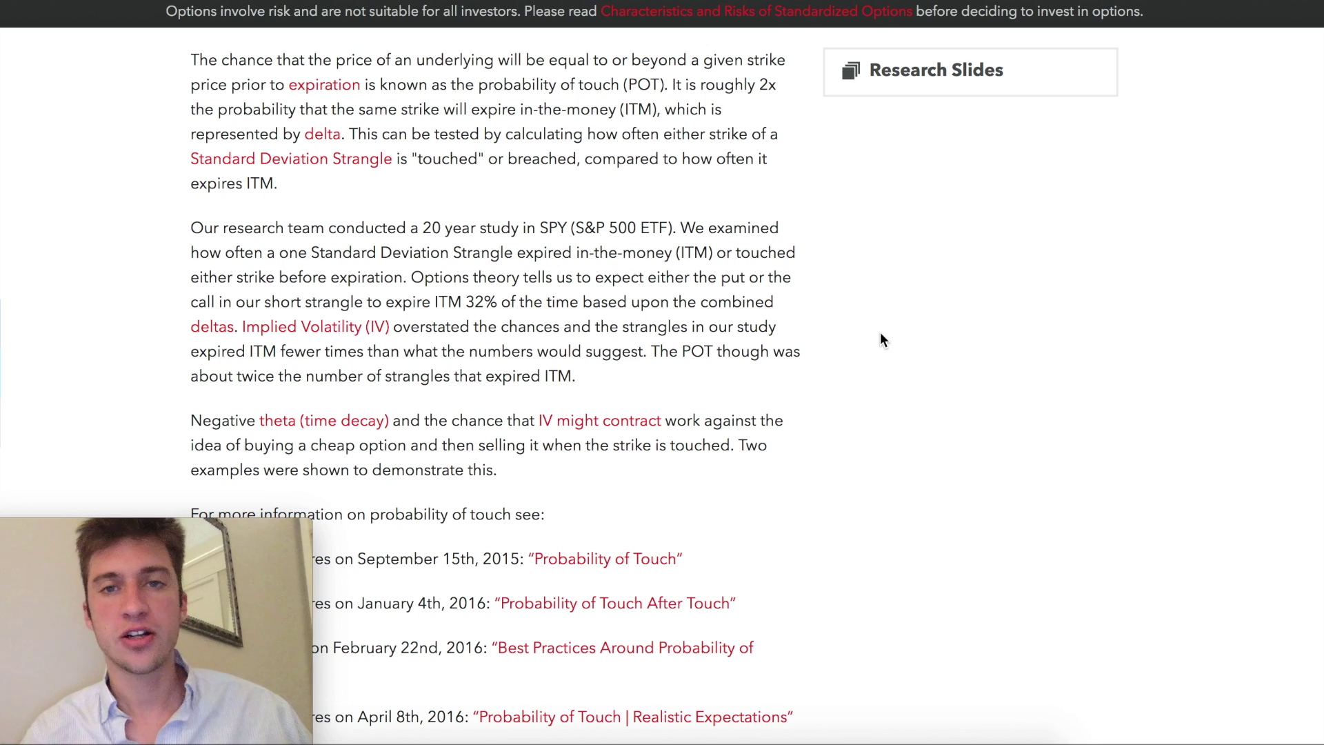
# Highlight the in-the-money (ITM) and probability of touch (POT) terms in the article
pyautogui.moveTo(579, 109); pyautogui.dragTo(655, 111)
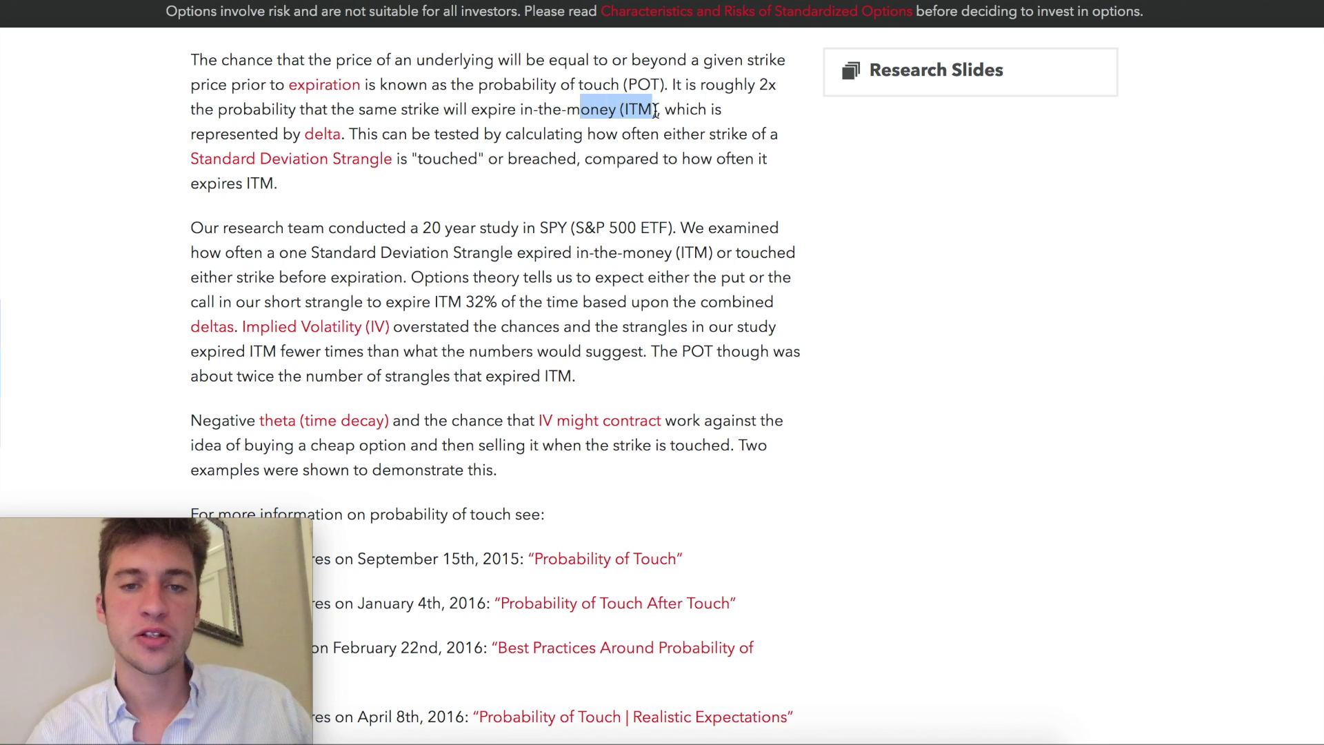
pyautogui.click(836, 161)
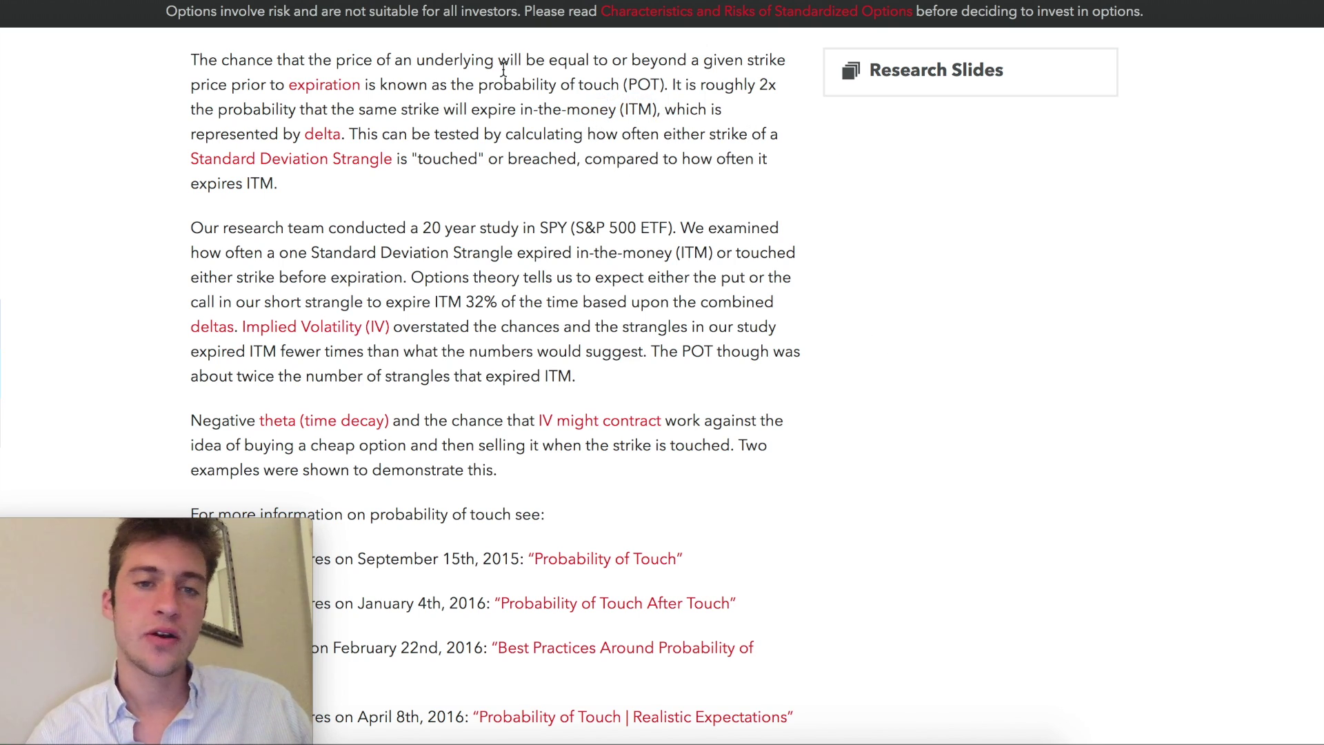
pyautogui.moveTo(472, 84); pyautogui.dragTo(663, 83)
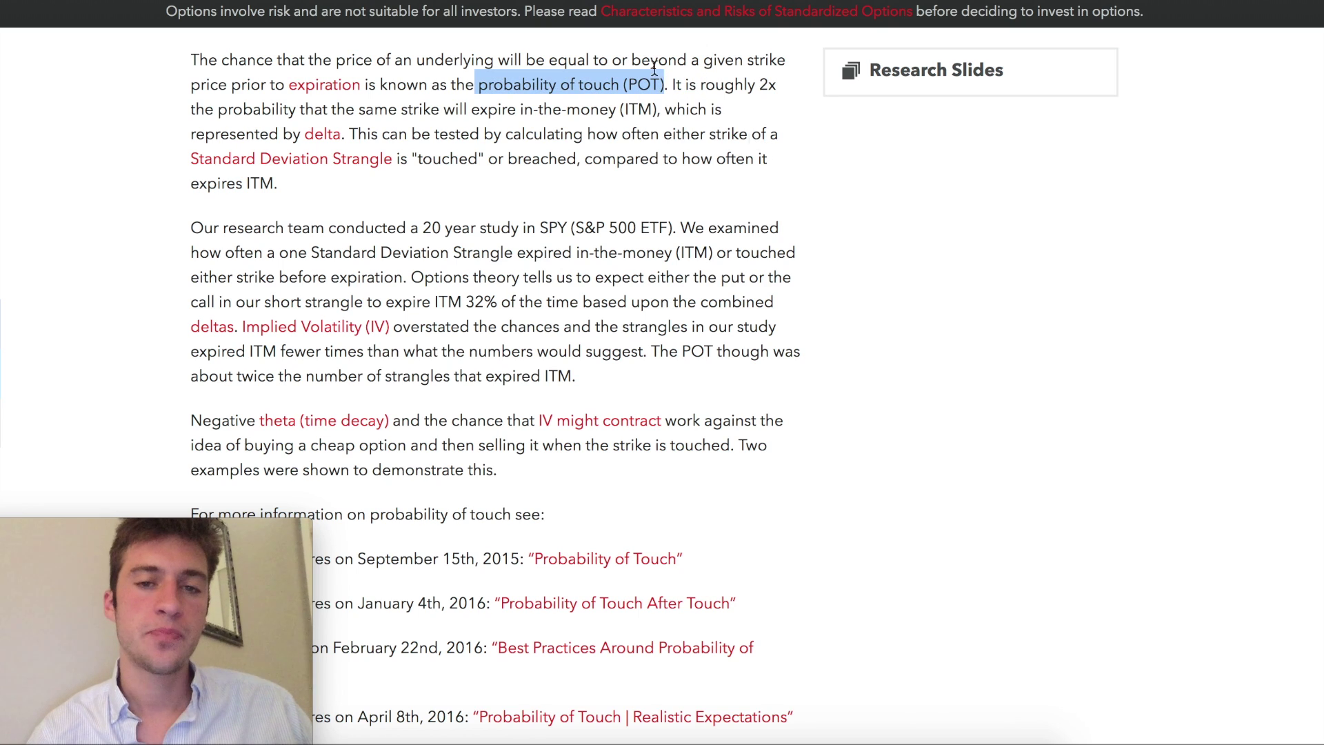
pyautogui.click(888, 212)
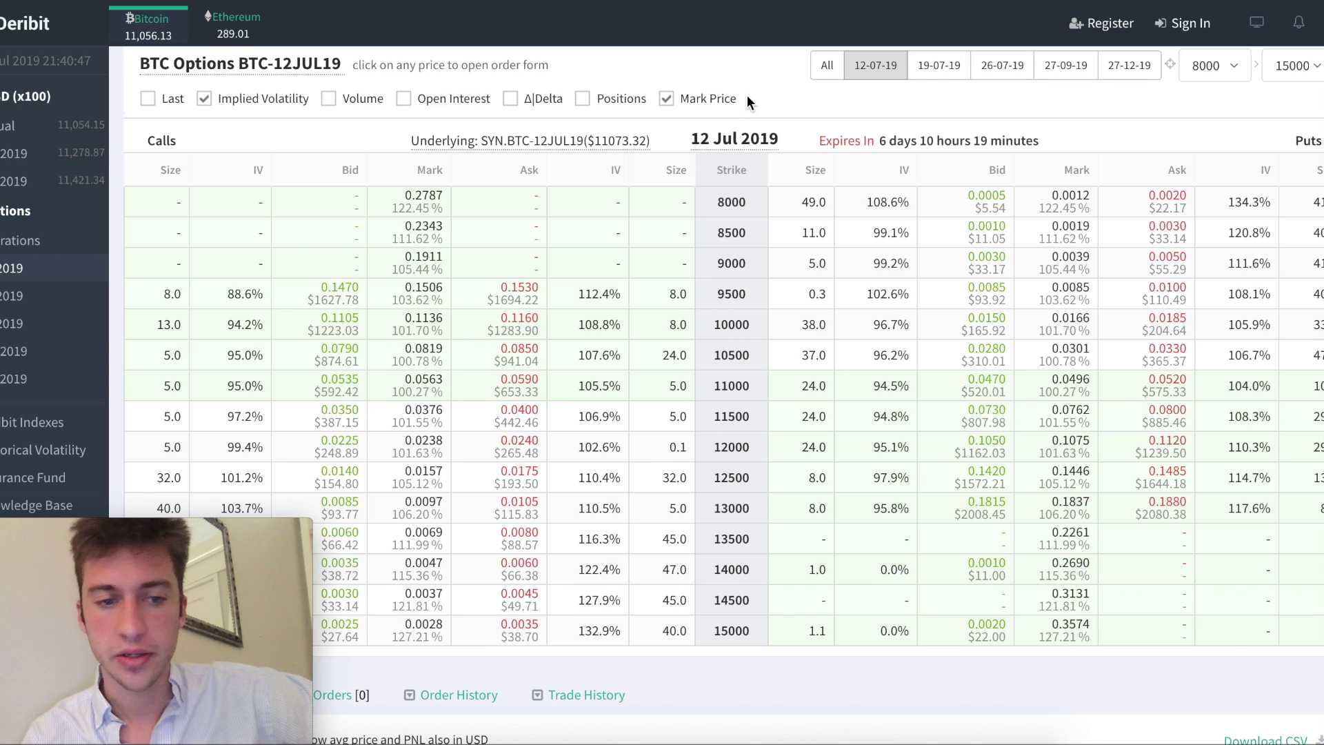
pyautogui.scroll(1, 748, 100)
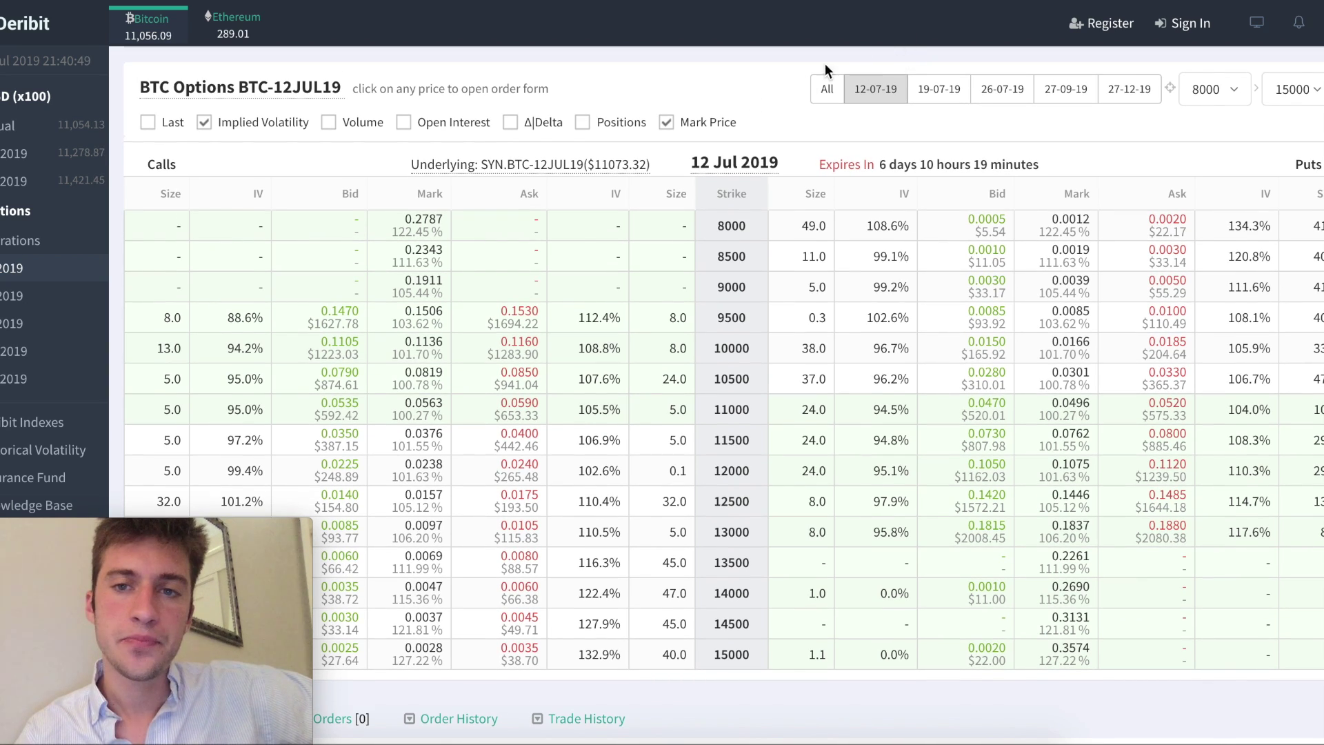
pyautogui.scroll(-1, 742, 97)
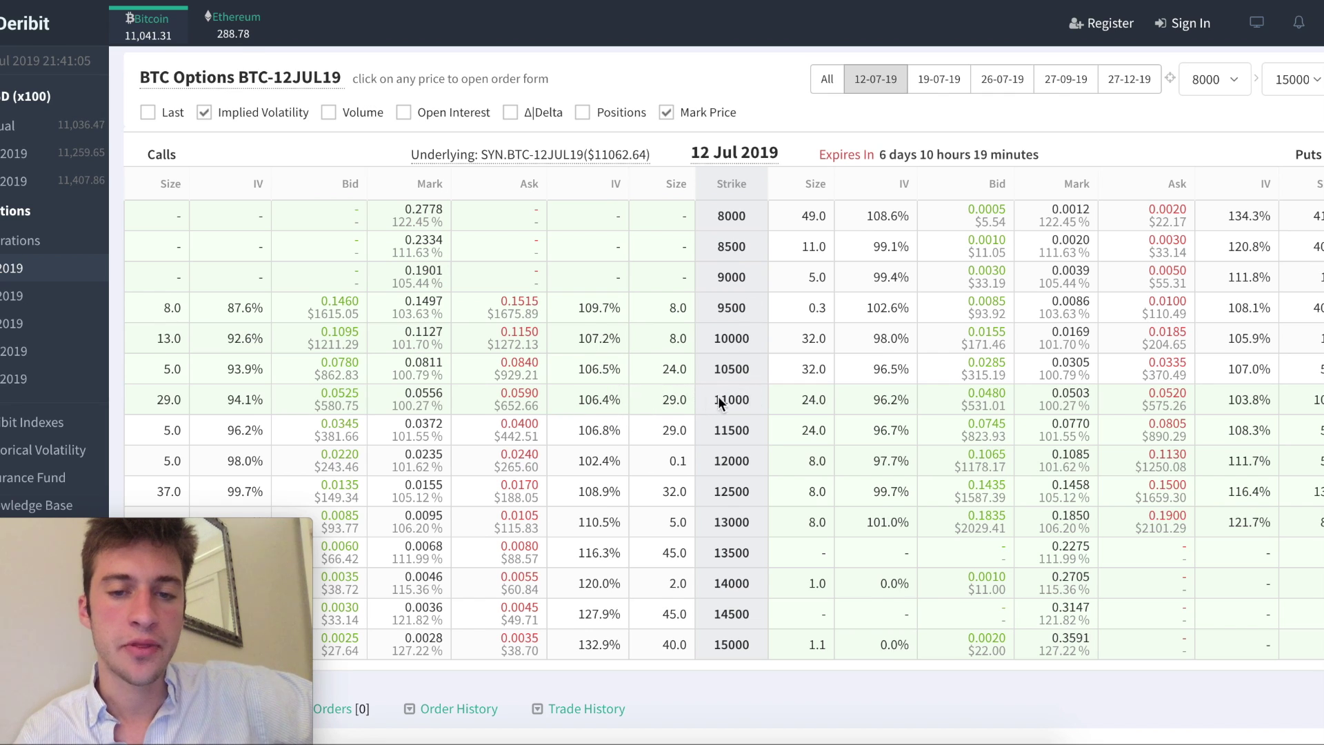
pyautogui.scroll(-1, 719, 399)
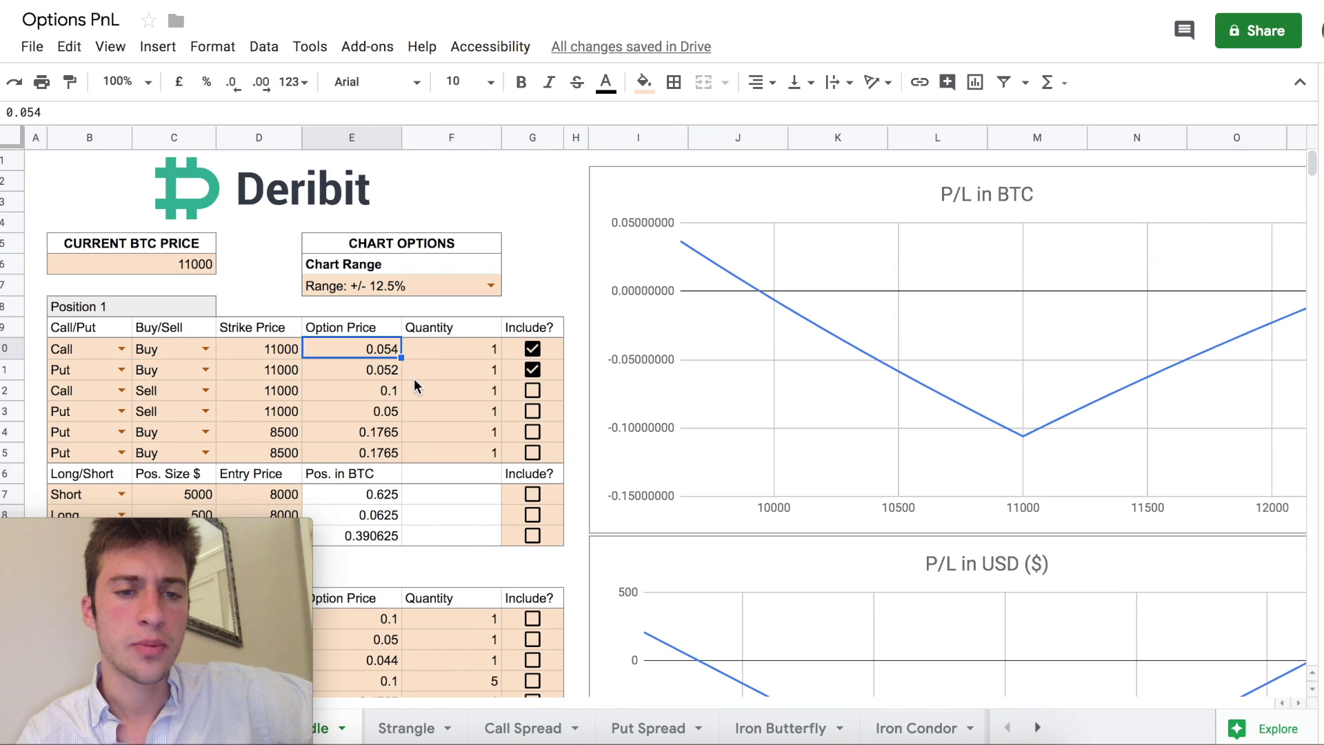
# Change the call price in E10 to 0.055 and the put price in E11 to 0.051
pyautogui.doubleClick(378, 347)
pyautogui.press('BackSpace')
pyautogui.write('5')
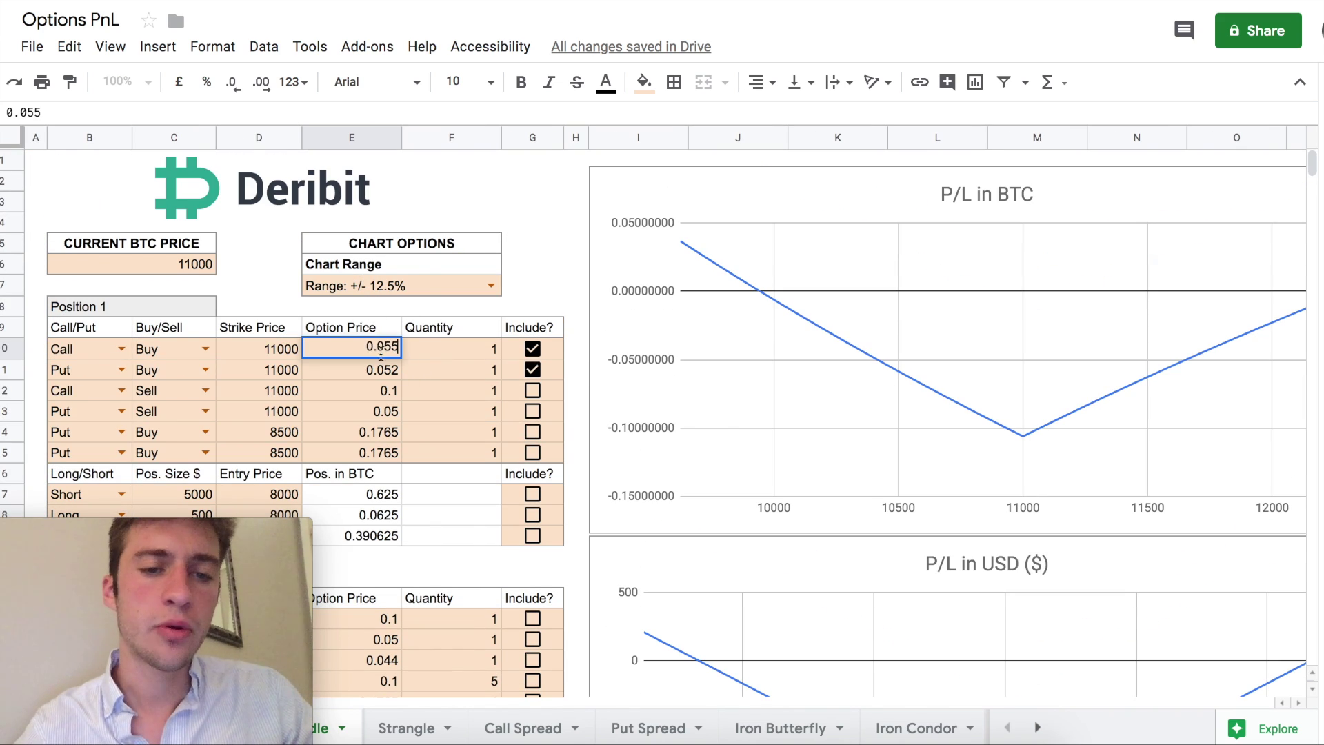
pyautogui.doubleClick(398, 367)
pyautogui.press('BackSpace')
pyautogui.write('1')
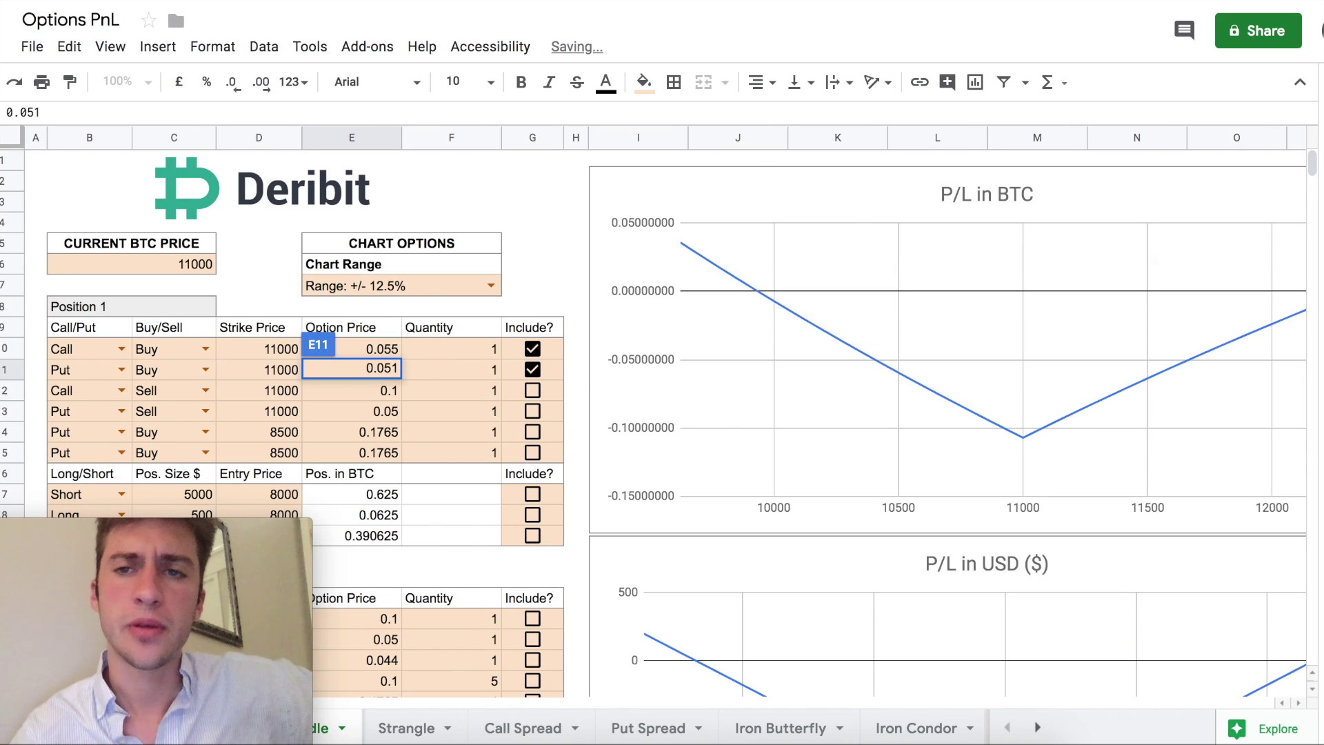
# Check current Deribit option prices, then commit the 0.051 put price in the sheet
pyautogui.hotkey('ctrl', 'Tab')
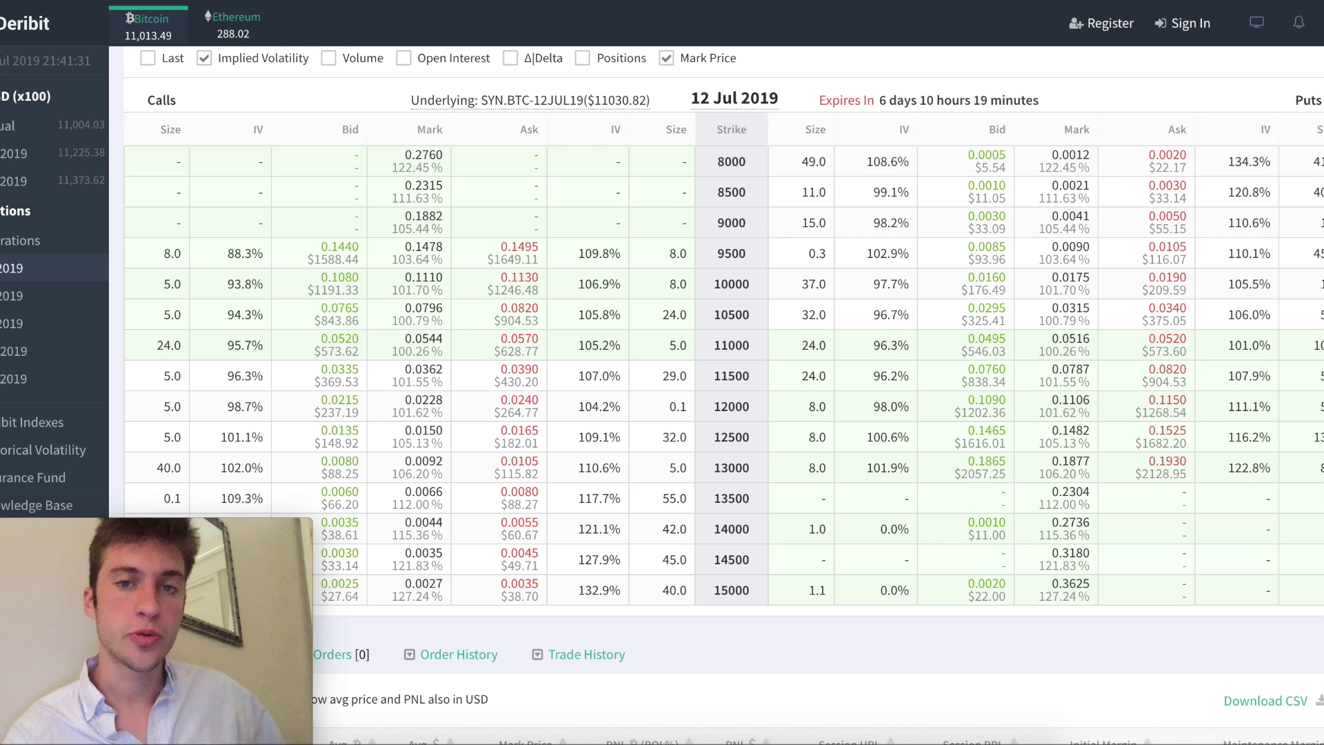
pyautogui.hotkey('ctrl', 'Tab')
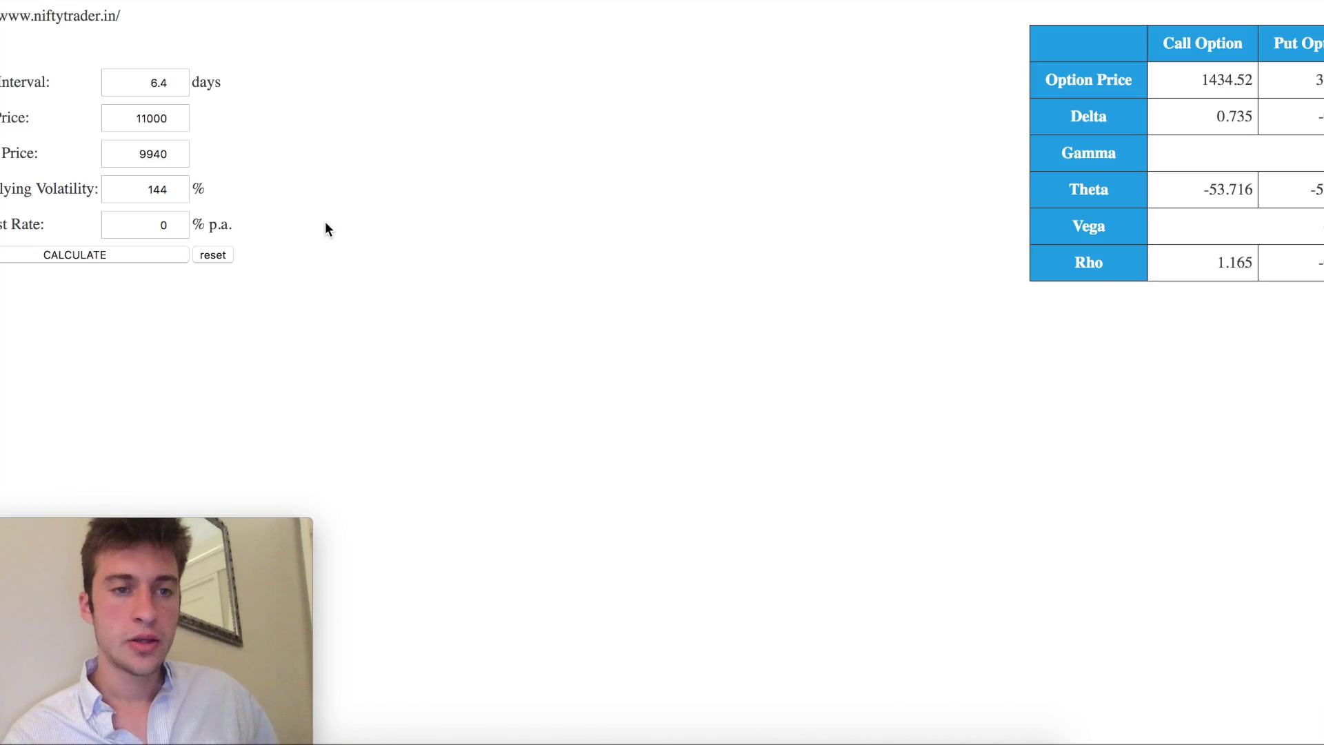
pyautogui.hotkey('ctrl', 'Tab')
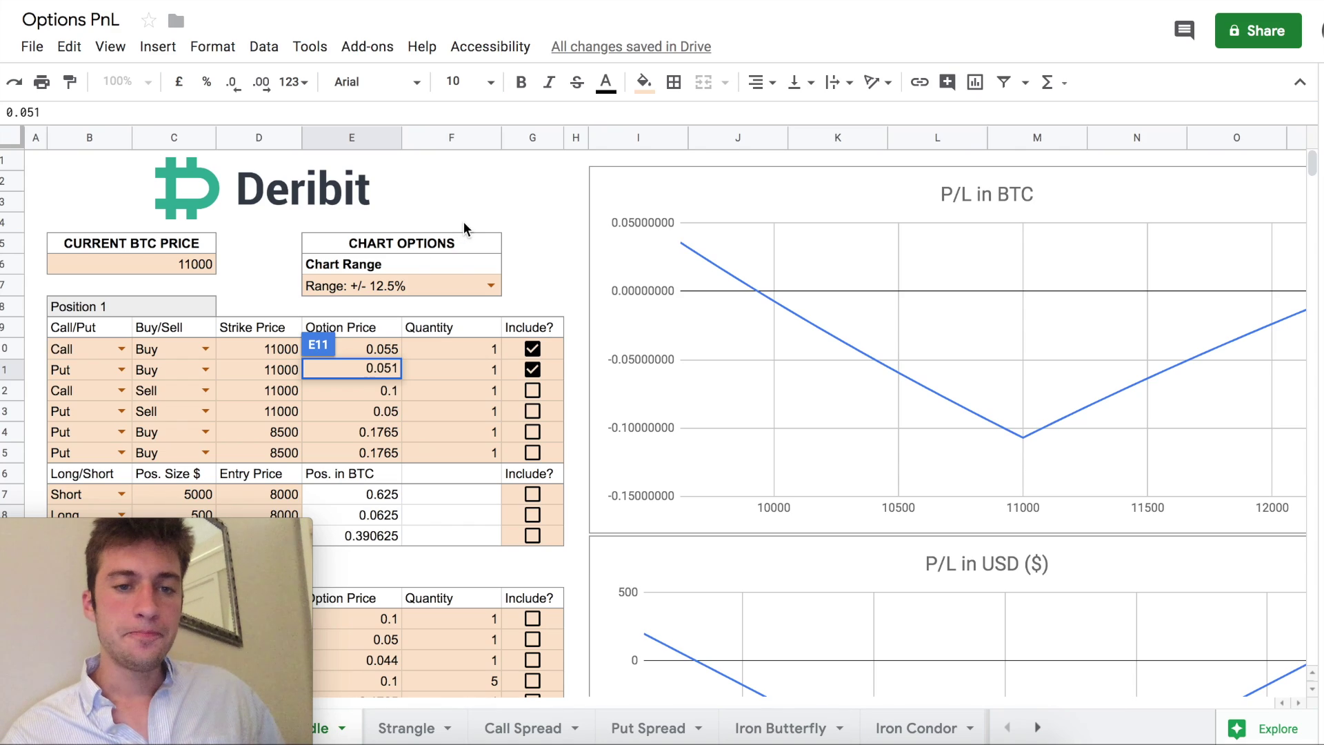
pyautogui.click(573, 236)
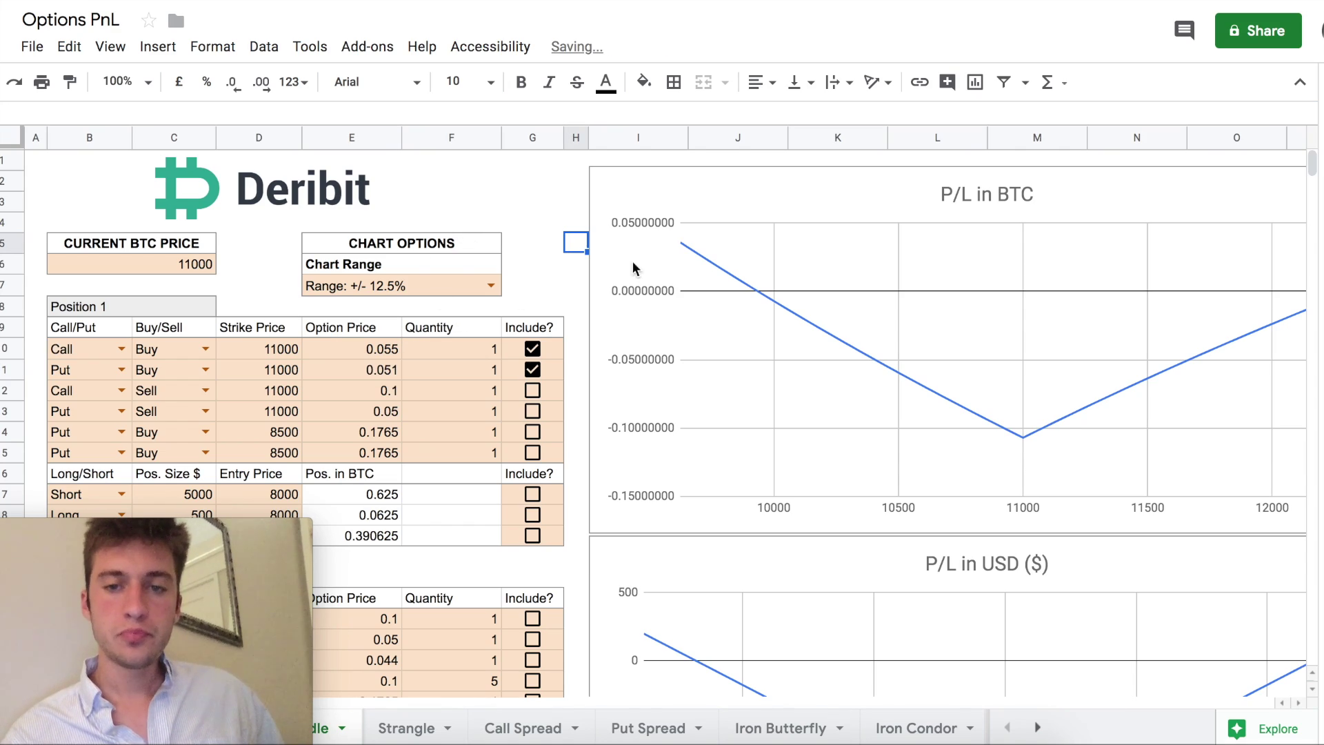
# Read the P/L values near the lower breakeven on the straddle's P/L charts
pyautogui.click(760, 297)
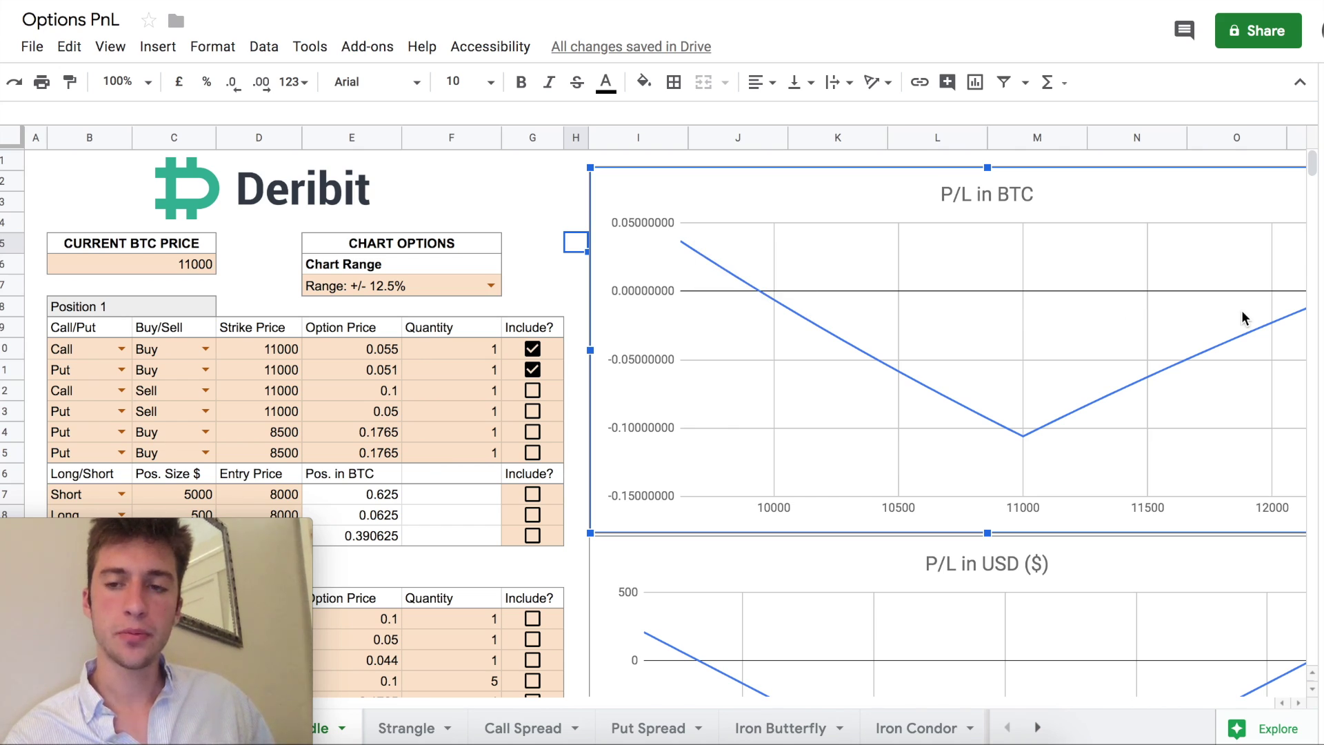
pyautogui.hscroll(3, 1244, 318)
pyautogui.moveTo(1164, 288)
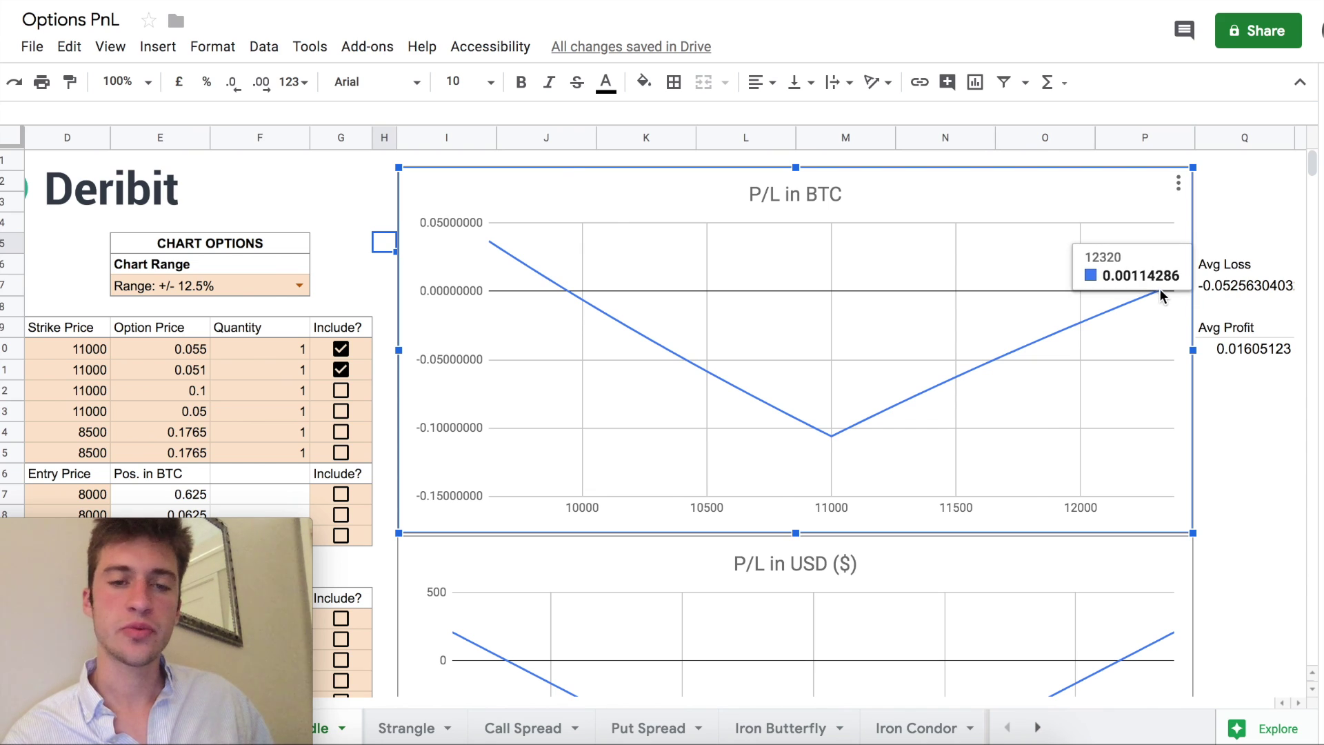
pyautogui.hscroll(-3, 1160, 288)
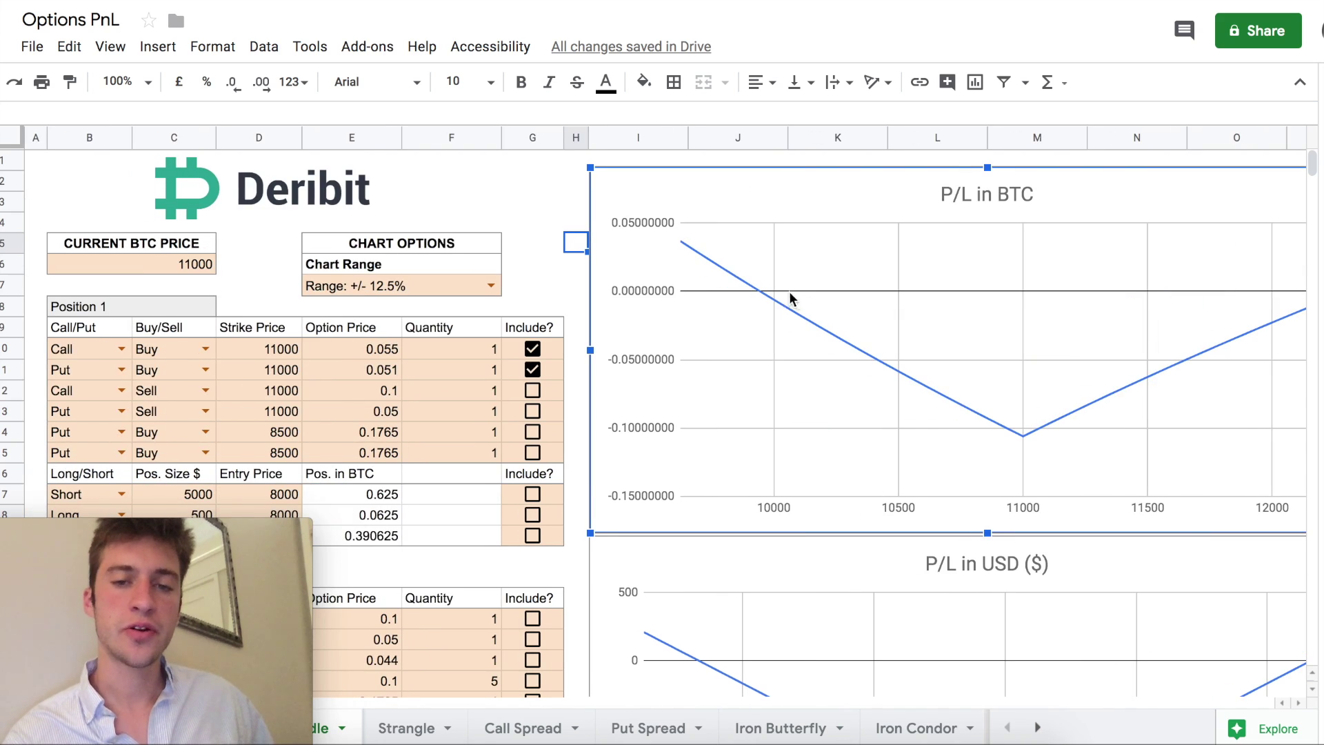
pyautogui.click(537, 223)
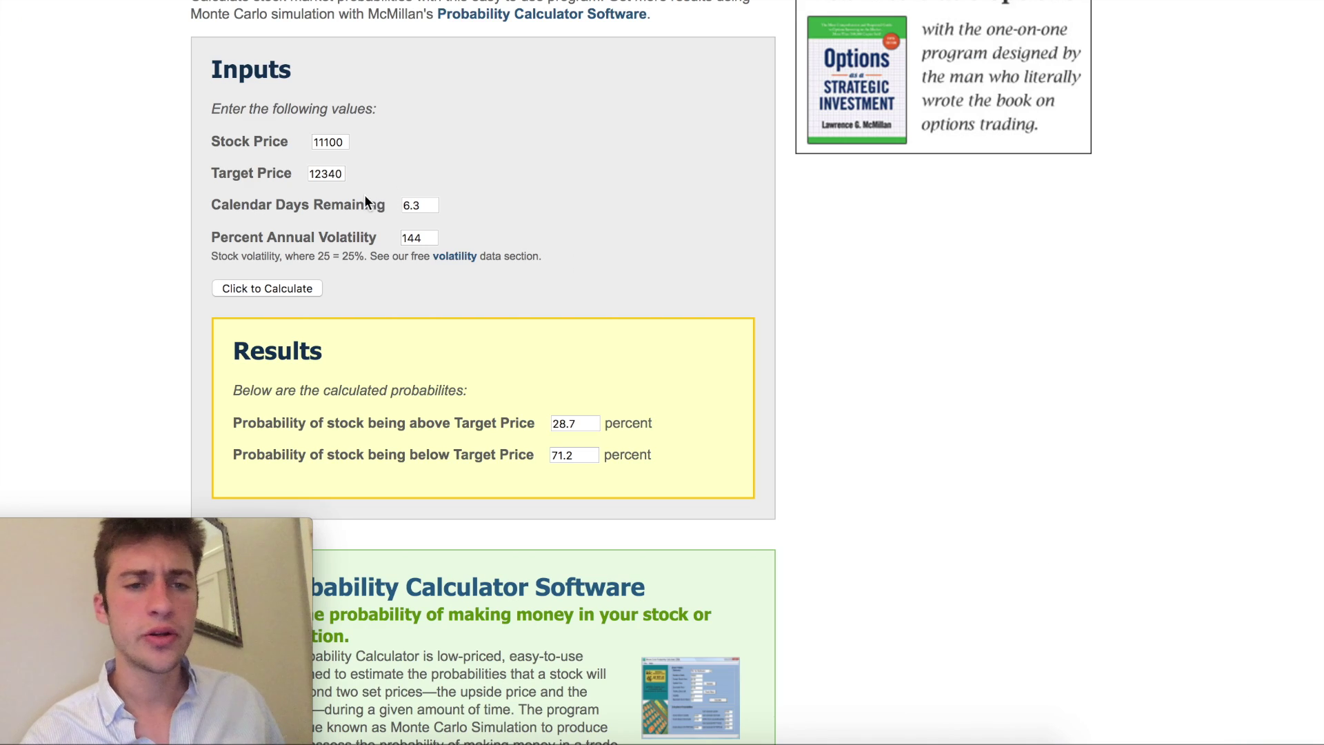
# Enter a target price of 12300 and a stock price of 11000 in the McMillan calculator
pyautogui.doubleClick(335, 173)
pyautogui.write('12300')
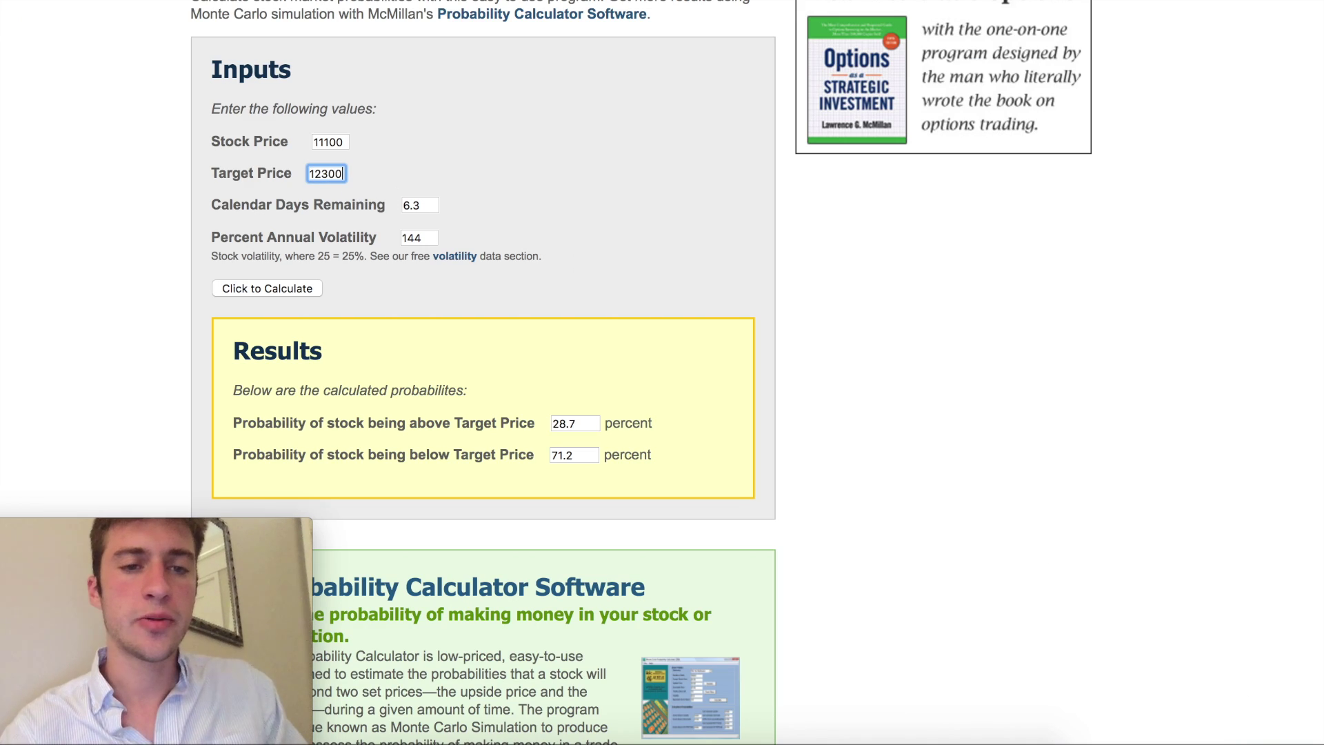
pyautogui.click(522, 179)
pyautogui.click(331, 142)
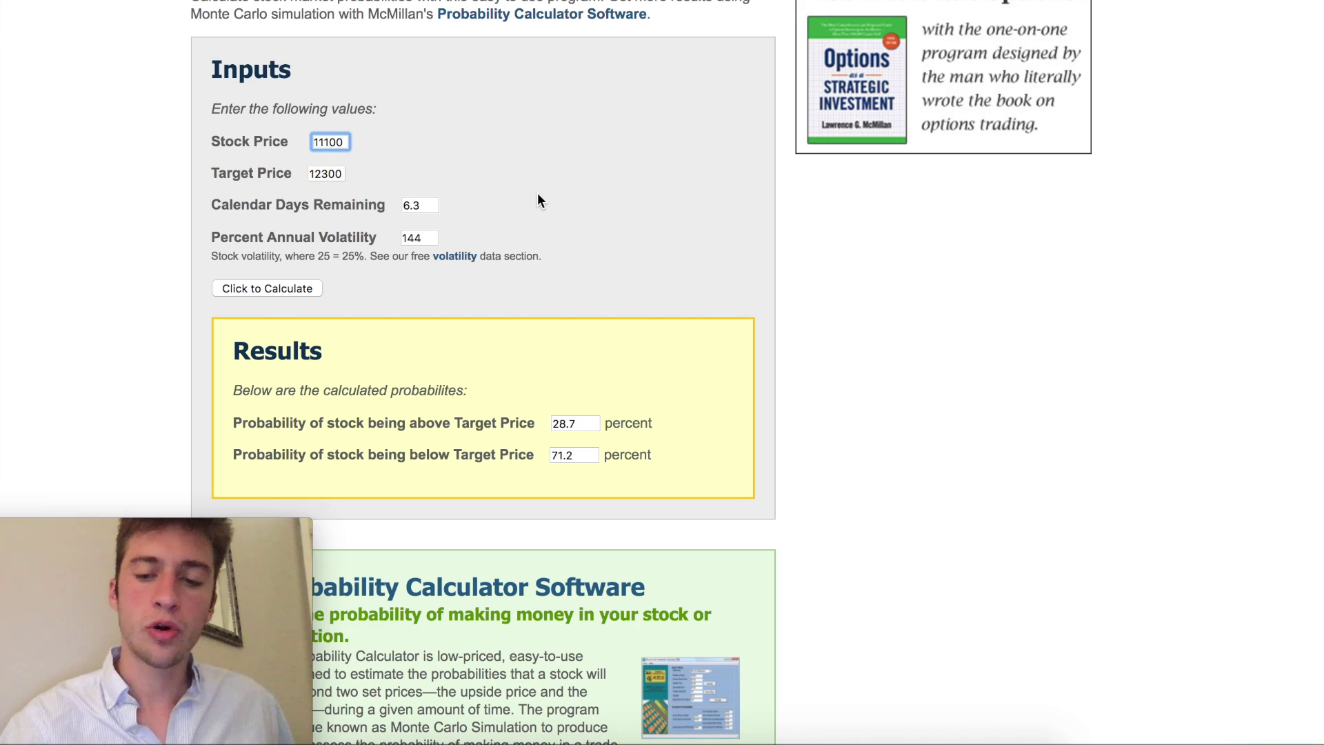
pyautogui.press('BackSpace')
pyautogui.write('0')
pyautogui.click(587, 193)
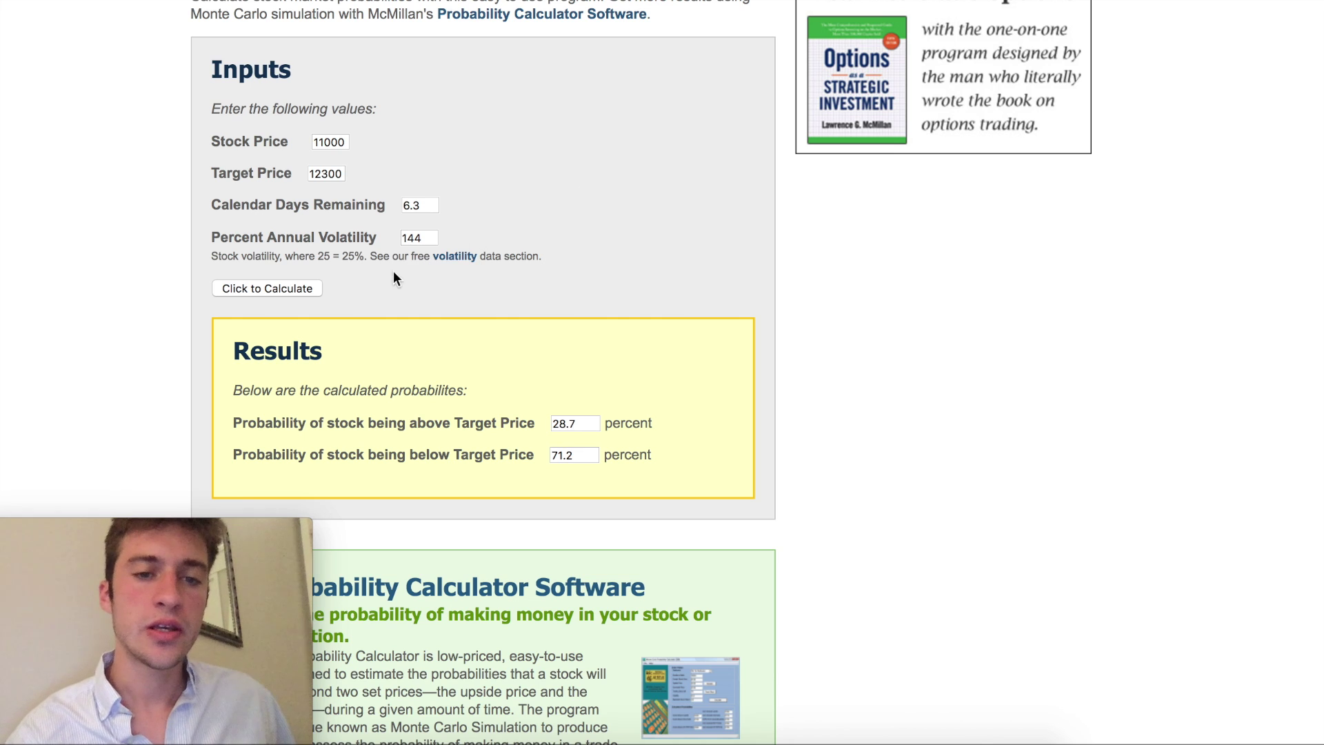
# Calculate the probabilities, getting 27.7% above the 12300 target
pyautogui.click(314, 288)
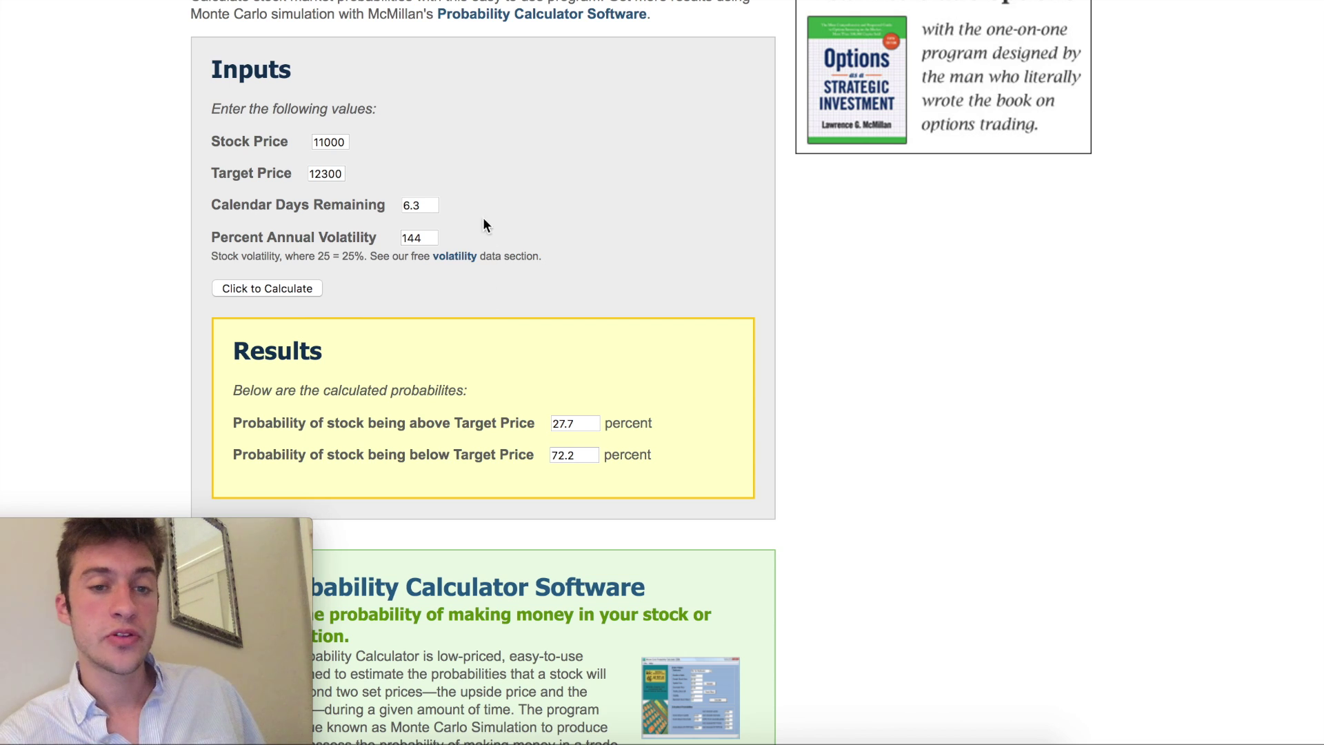
pyautogui.click(585, 430)
pyautogui.click(663, 281)
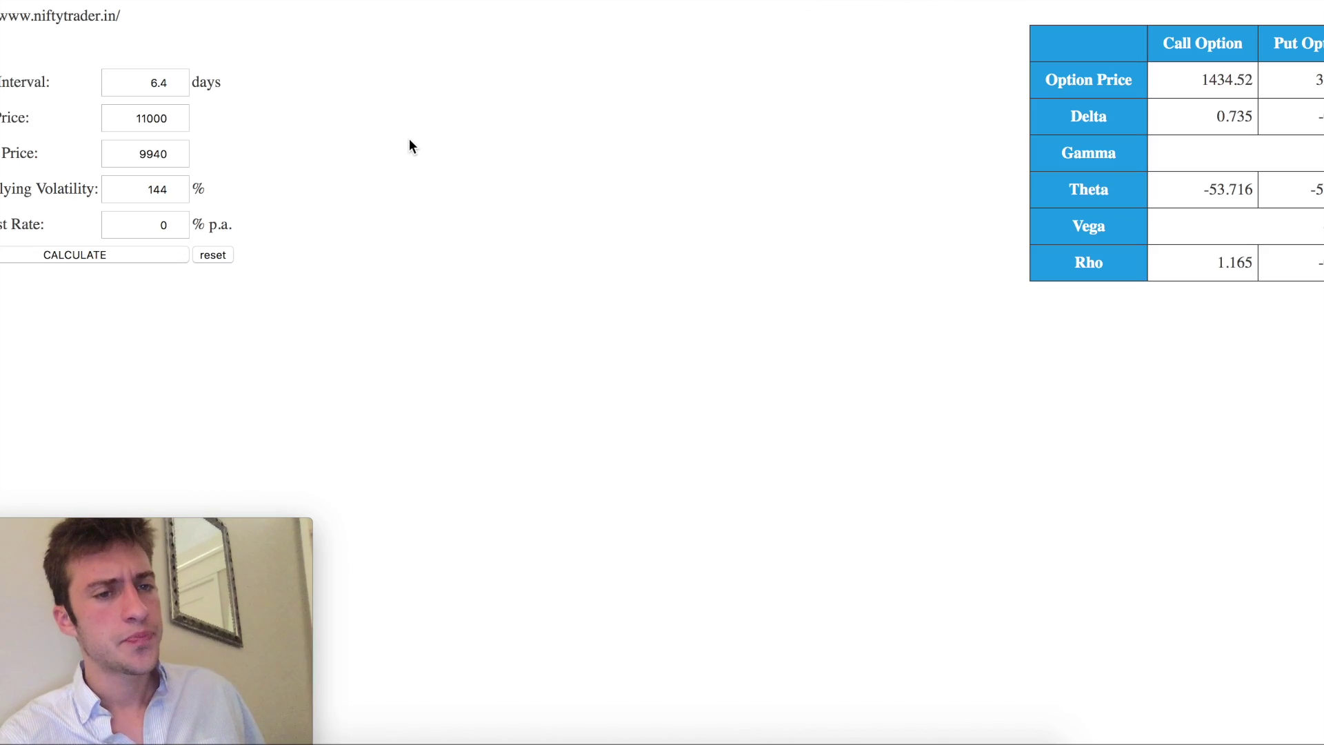
# Replace 9940 with 12300 in NiftyTrader, giving call 381.883 with delta 0.312
pyautogui.doubleClick(156, 158)
pyautogui.write('12300')
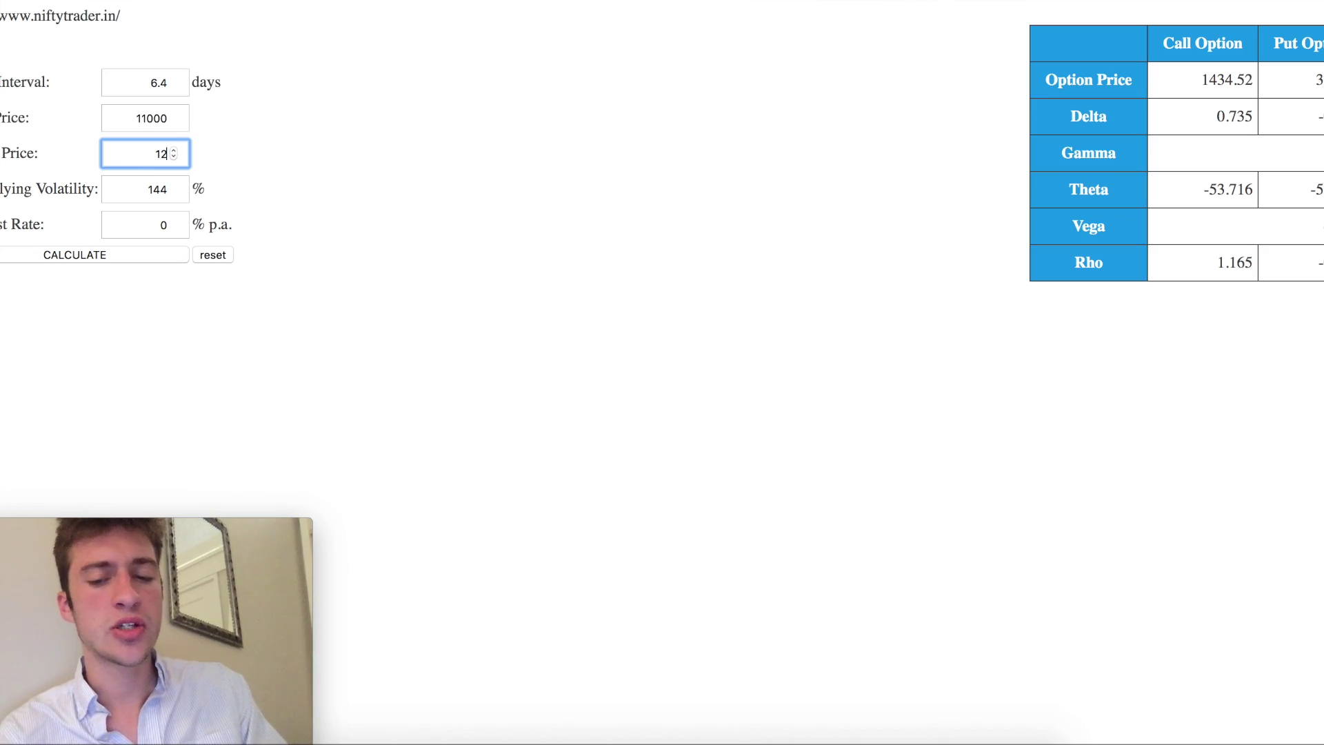
pyautogui.click(325, 308)
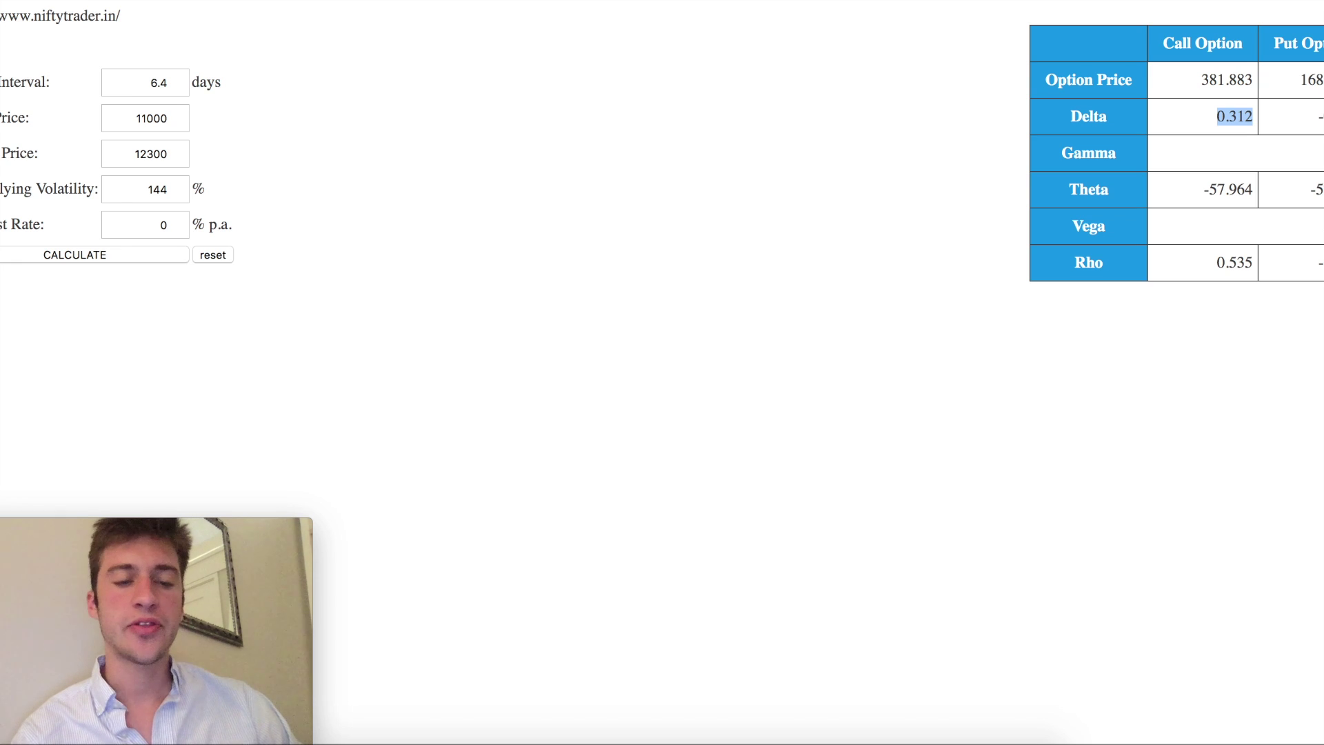
pyautogui.hotkey('ctrl', 'Tab')
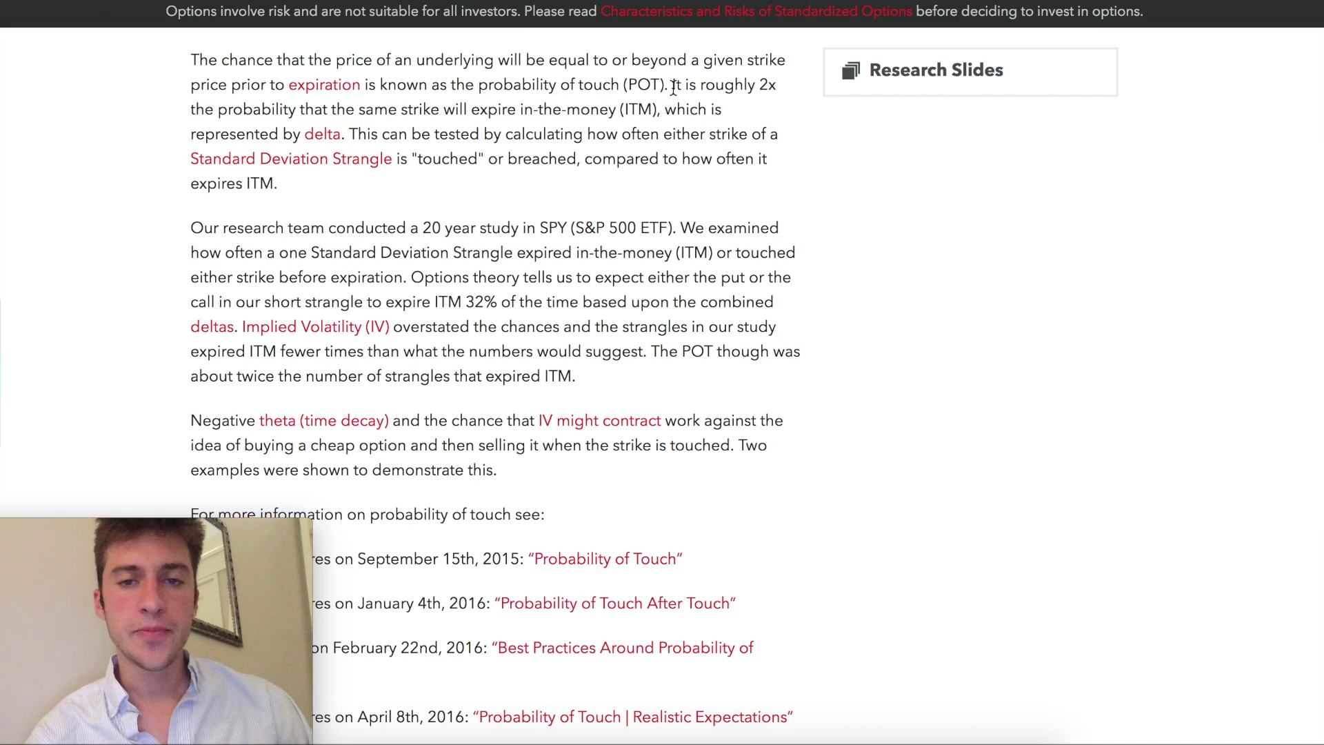
# Highlight the probability of touch sentence and read through the article
pyautogui.moveTo(672, 84); pyautogui.dragTo(342, 140)
pyautogui.click(880, 143)
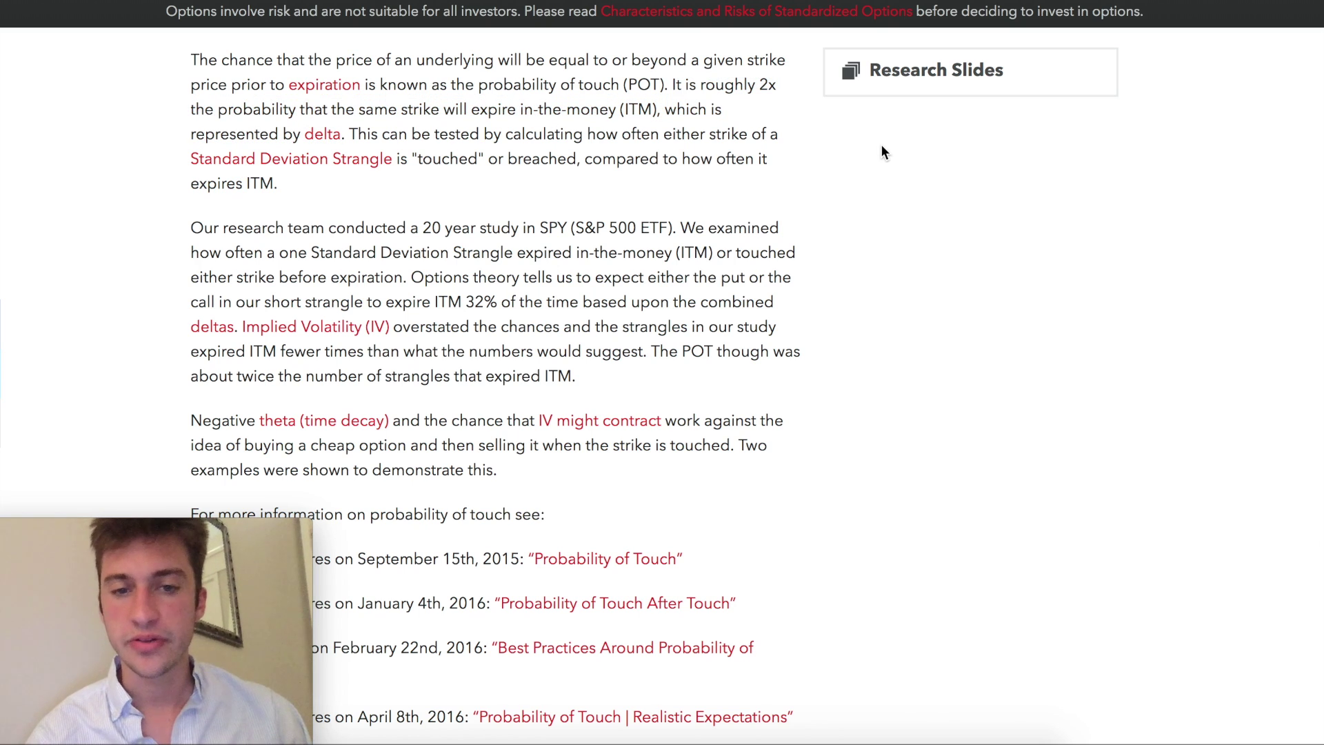
pyautogui.scroll(-3, 878, 256)
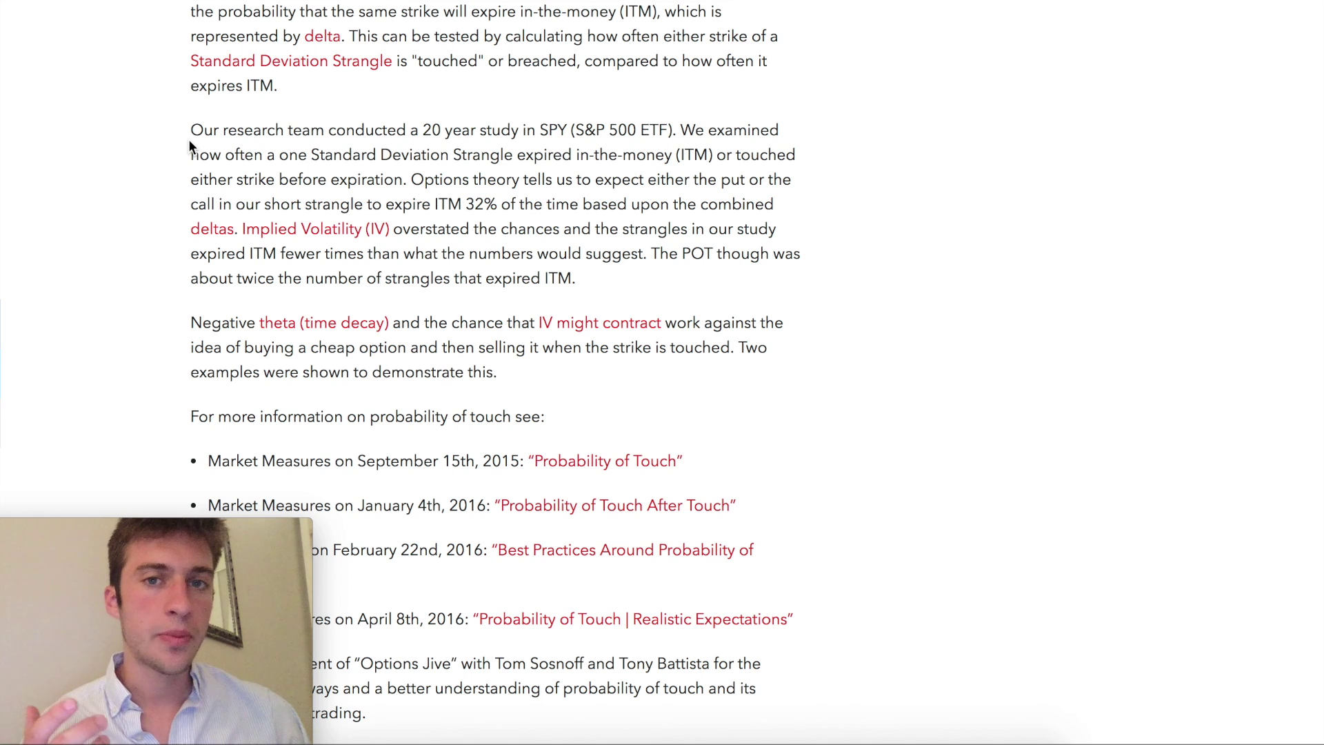
pyautogui.scroll(2, 190, 147)
pyautogui.scroll(-3, 102, 206)
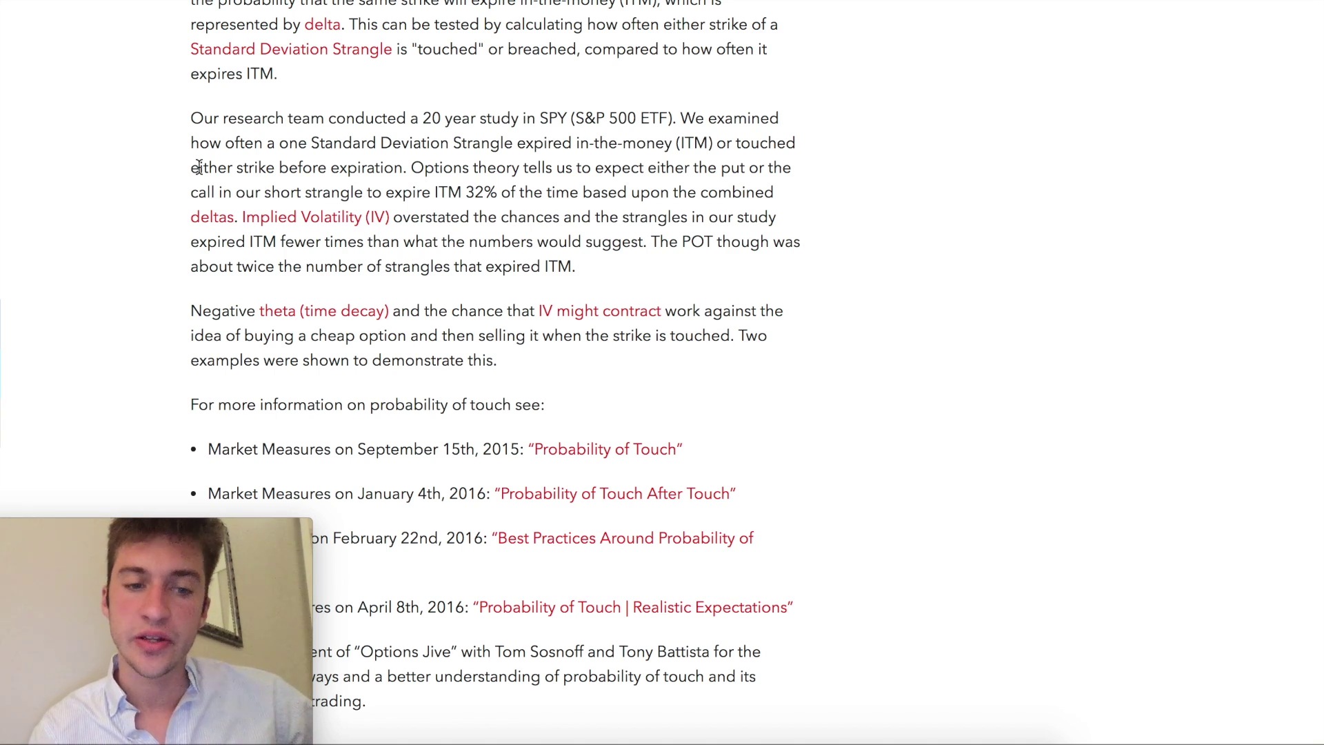
pyautogui.scroll(-1, 199, 167)
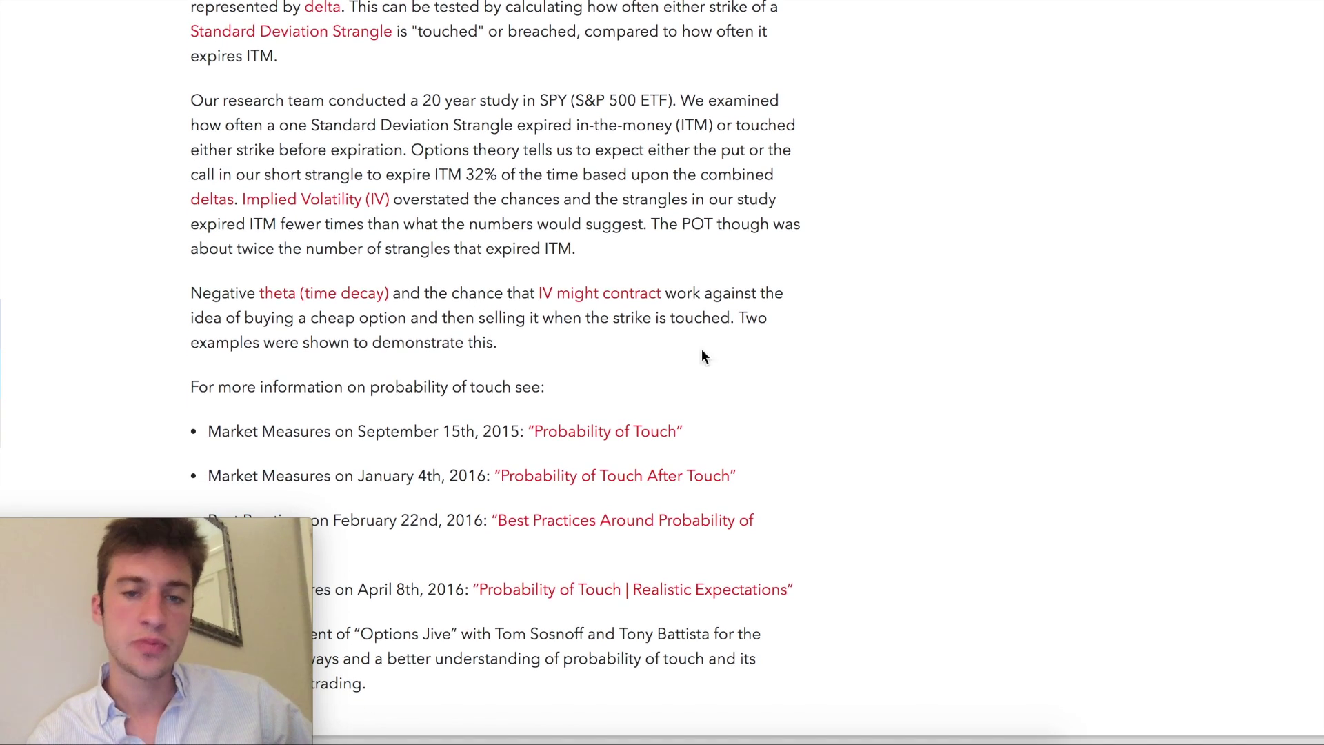
pyautogui.scroll(-1, 804, 341)
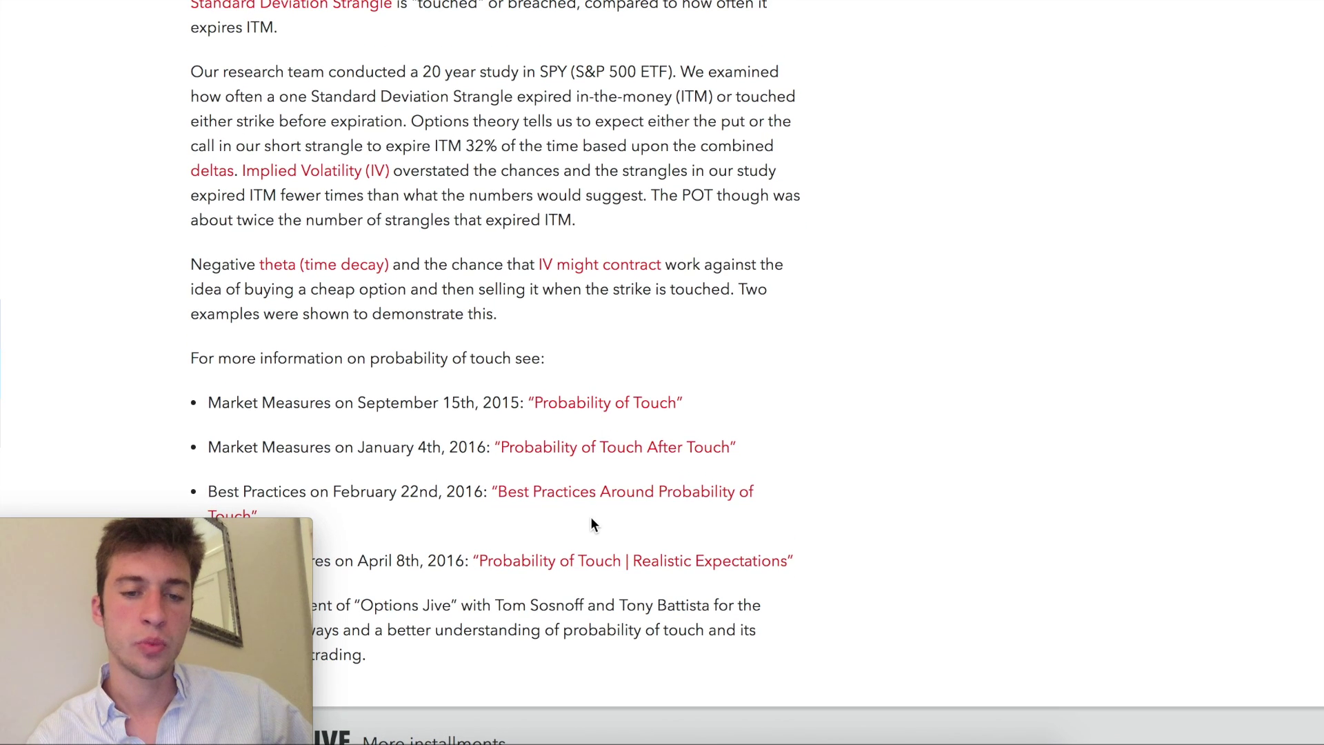
pyautogui.scroll(-1, 590, 516)
pyautogui.scroll(4, 593, 441)
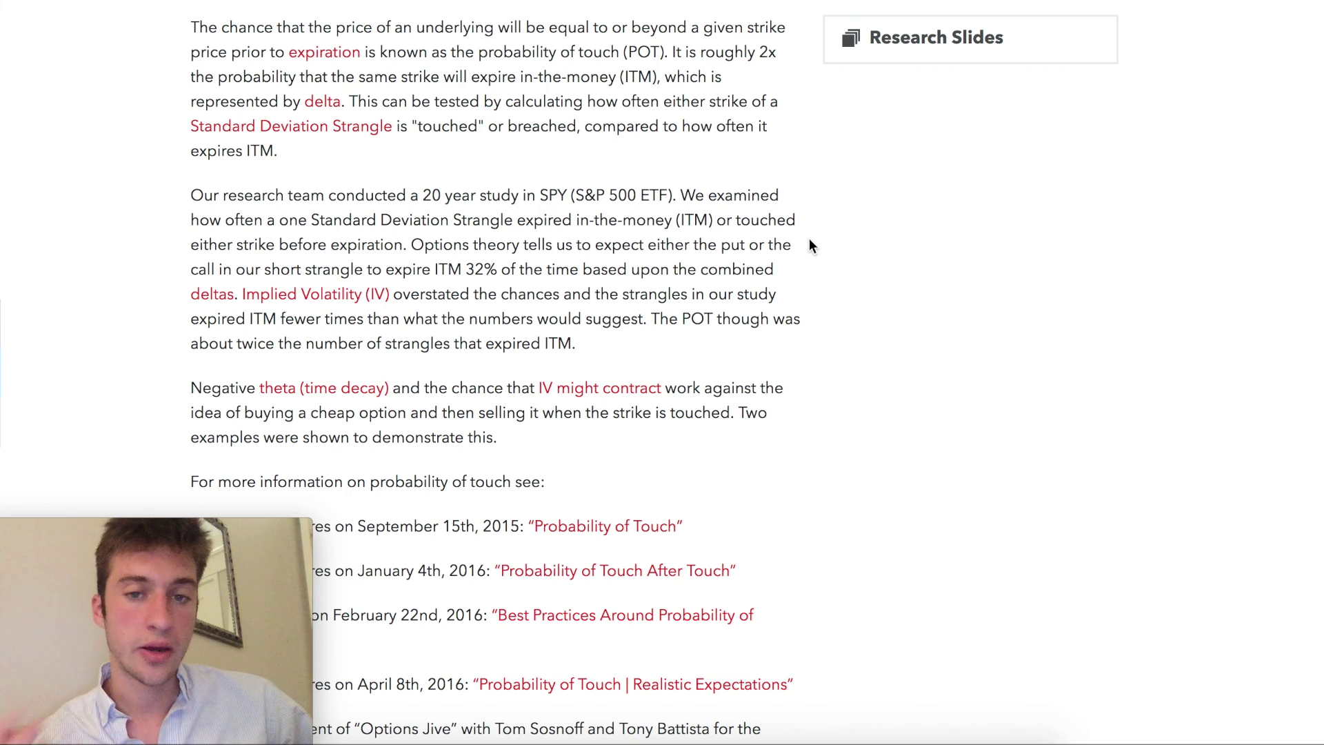
pyautogui.scroll(1, 780, 228)
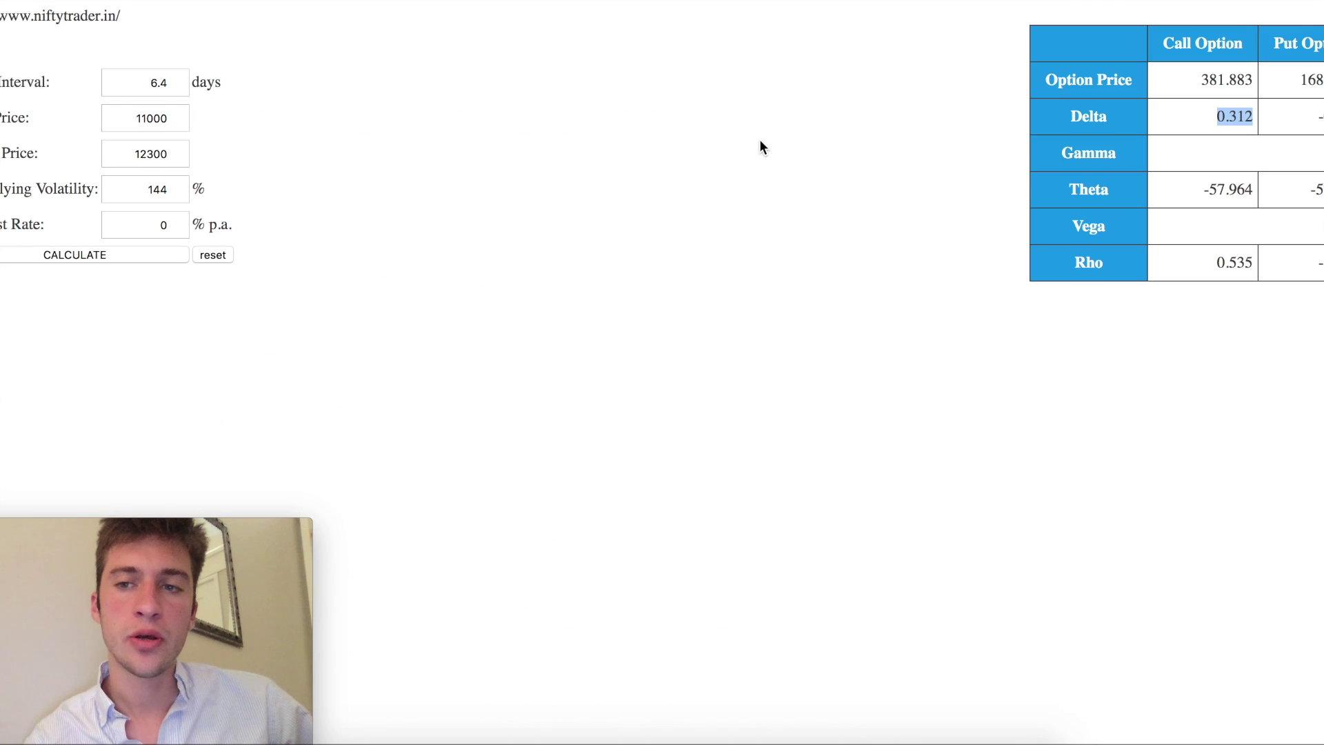
# Clear the 0.312 delta highlight and return to the Options PnL spreadsheet
pyautogui.click(763, 147)
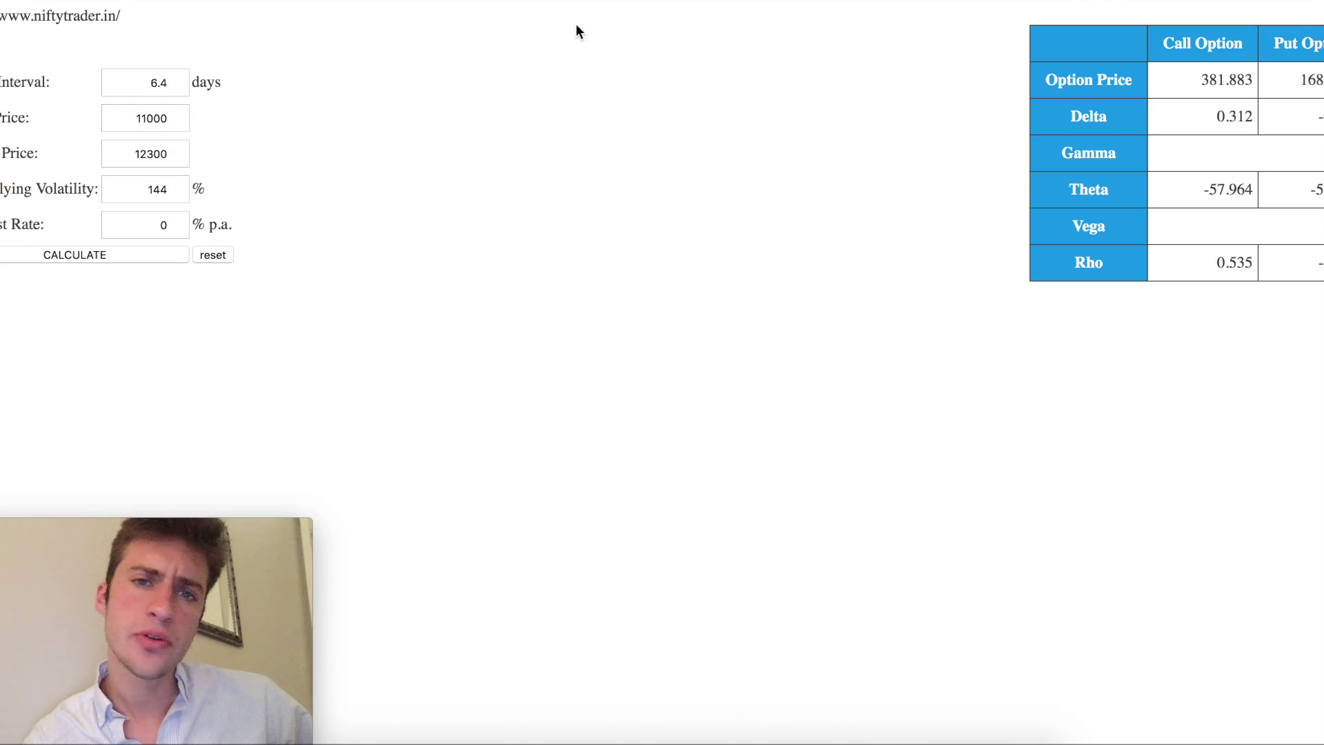
pyautogui.click(576, 2)
pyautogui.hscroll(4, 1097, 362)
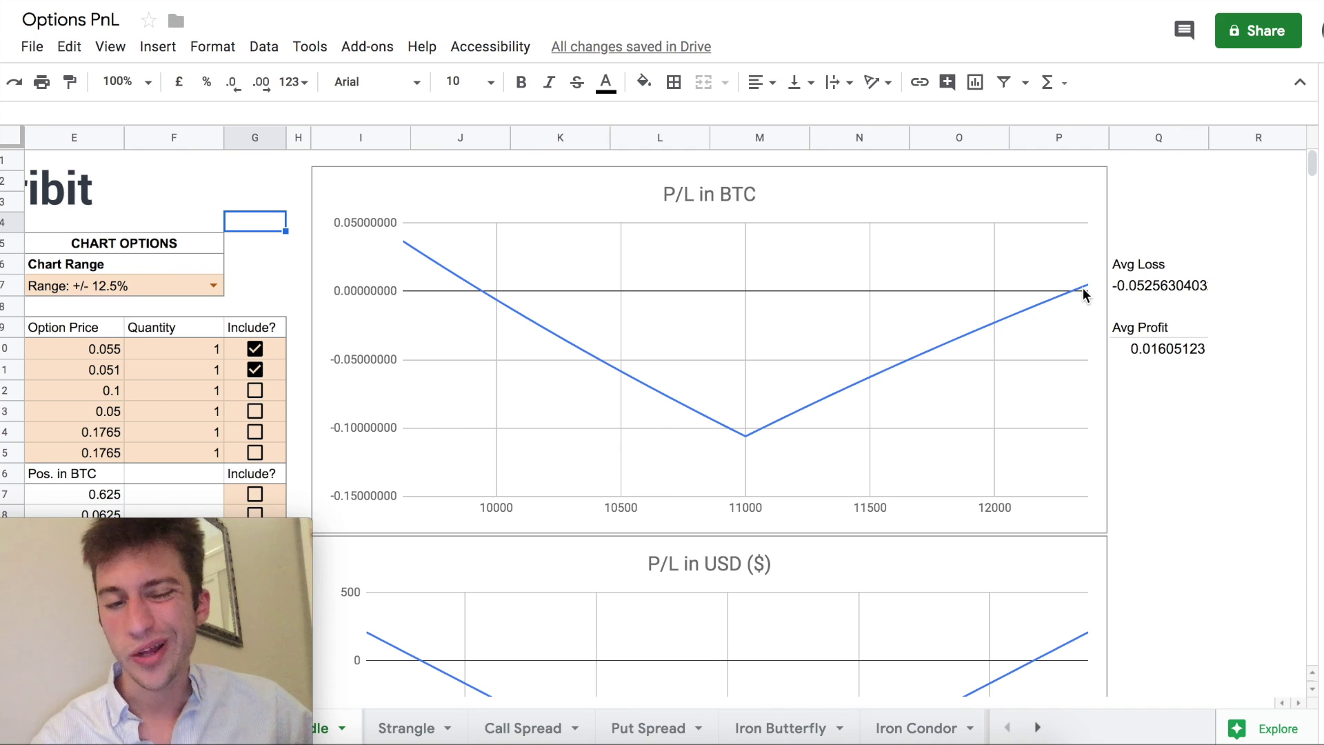
# Check the 11000 Current BTC Price cell against the straddle's P/L chart
pyautogui.hscroll(-4, 1084, 294)
pyautogui.hscroll(-1, 1084, 289)
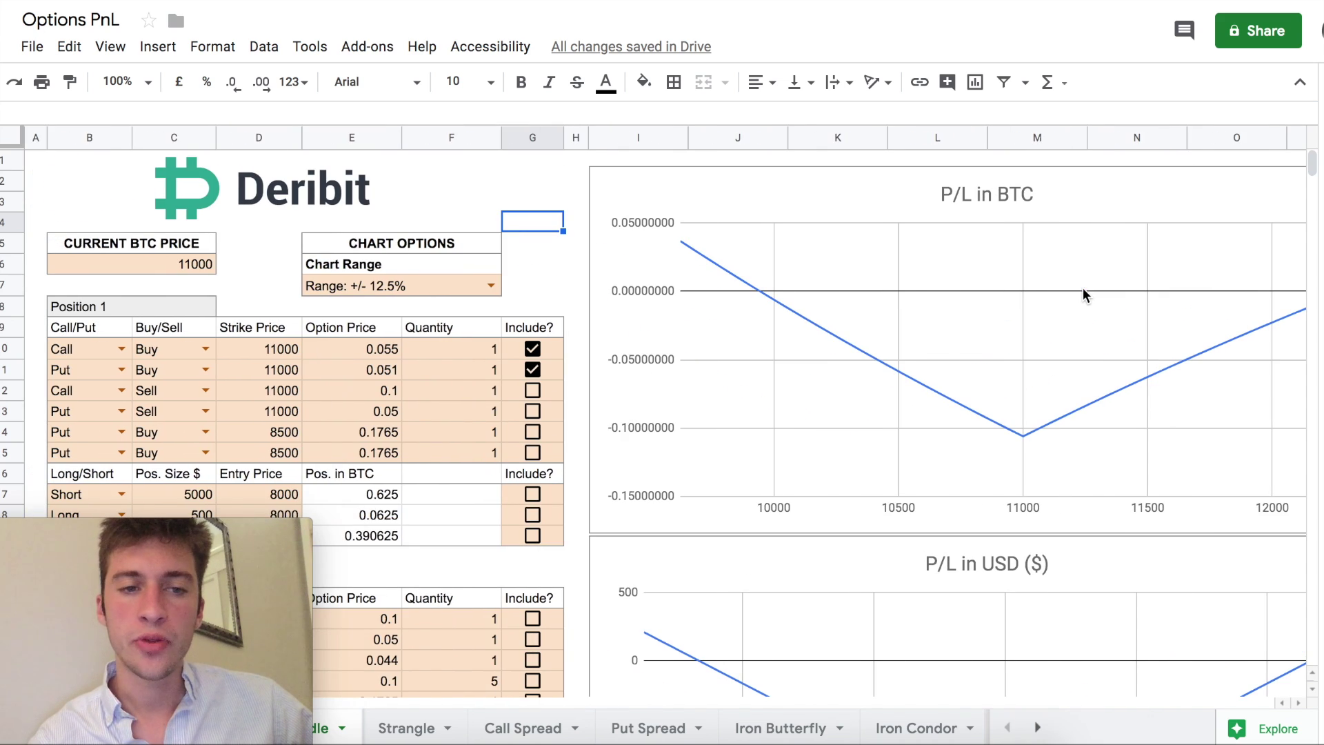
pyautogui.click(198, 267)
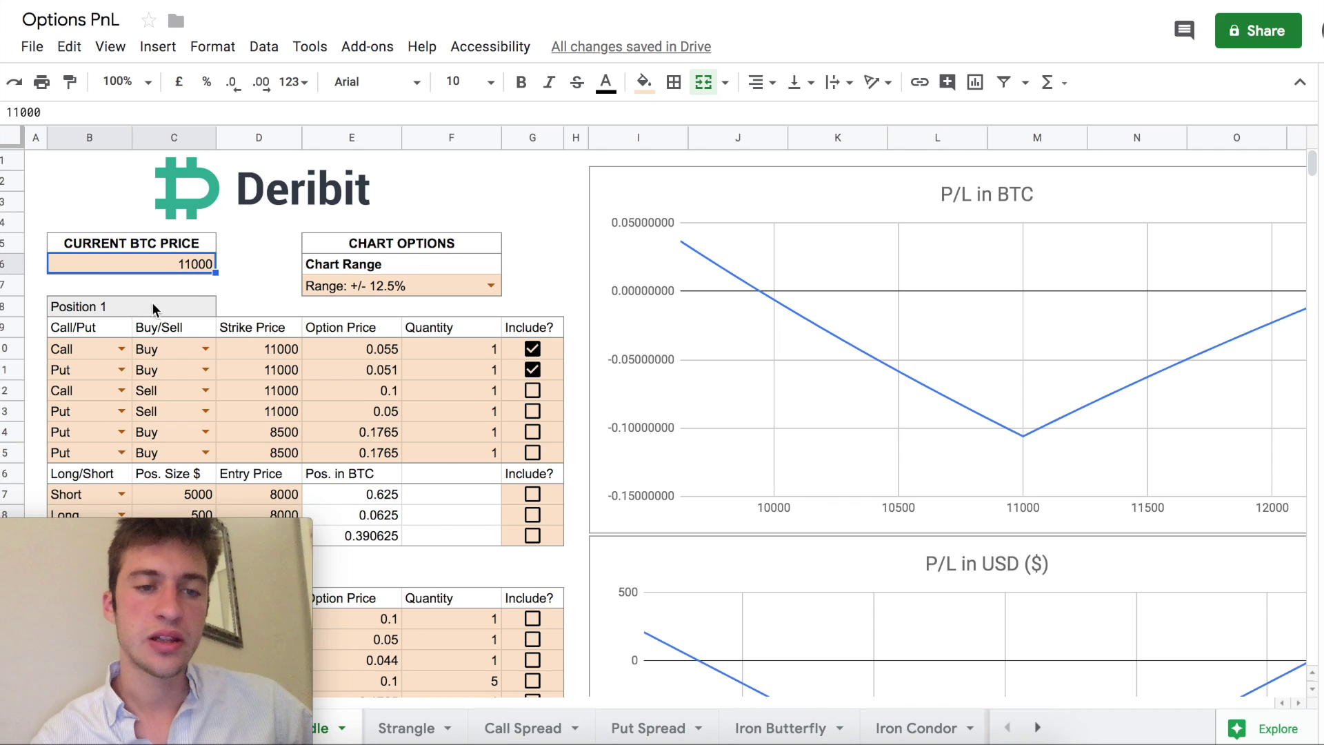
pyautogui.click(269, 280)
pyautogui.click(260, 250)
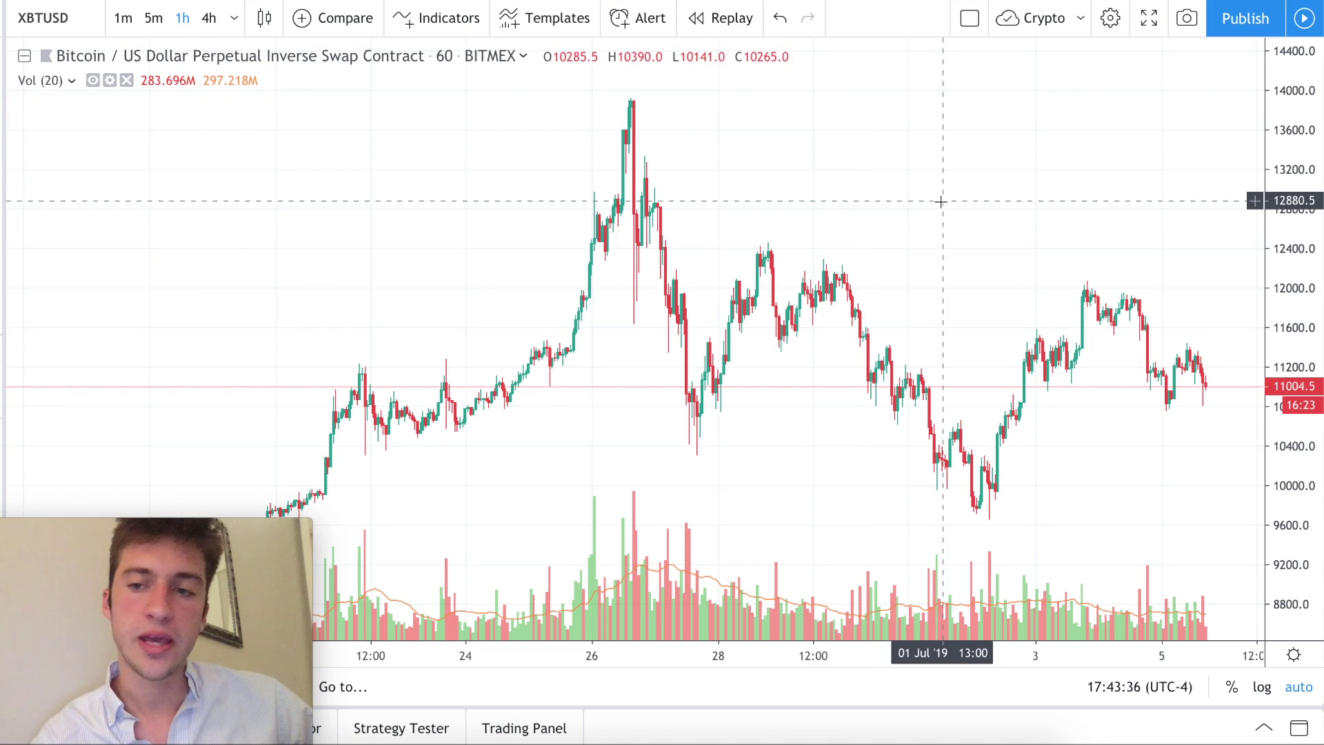
pyautogui.hscroll(10, 940, 201)
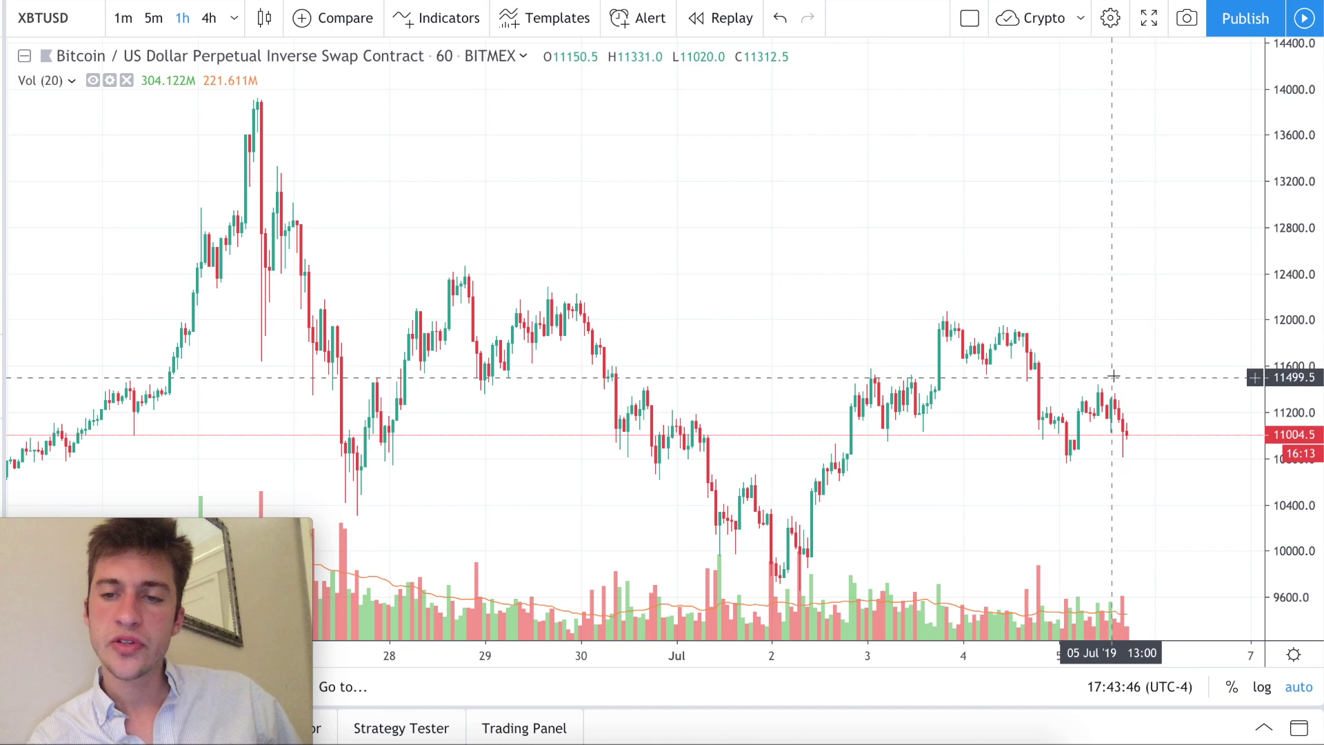
# Measure about 6 days ahead from the upper price level: -729.5 (-5.86%) over 154 bars
pyautogui.keyDown('shift'); pyautogui.click(1127, 267); pyautogui.keyUp('shift')
pyautogui.hscroll(1, 1126, 267)
pyautogui.hscroll(3, 1172, 267)
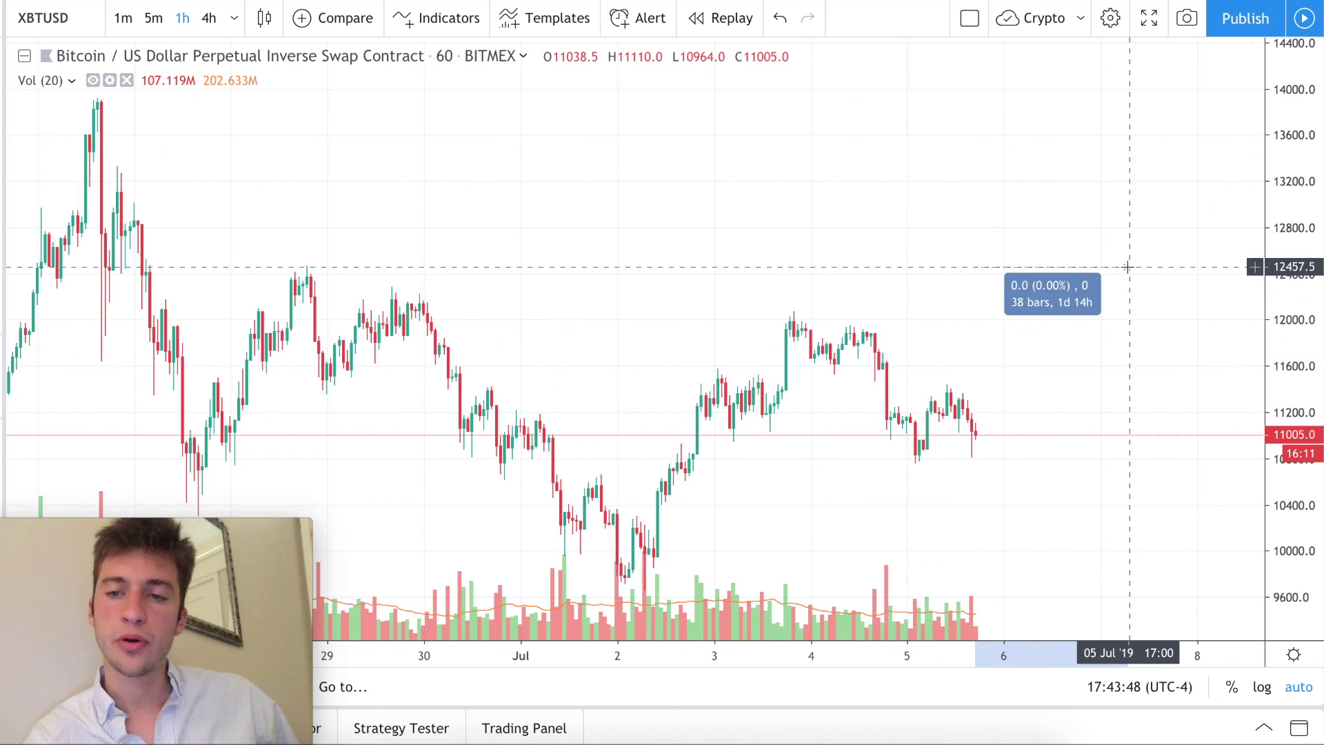
pyautogui.hscroll(5, 1190, 268)
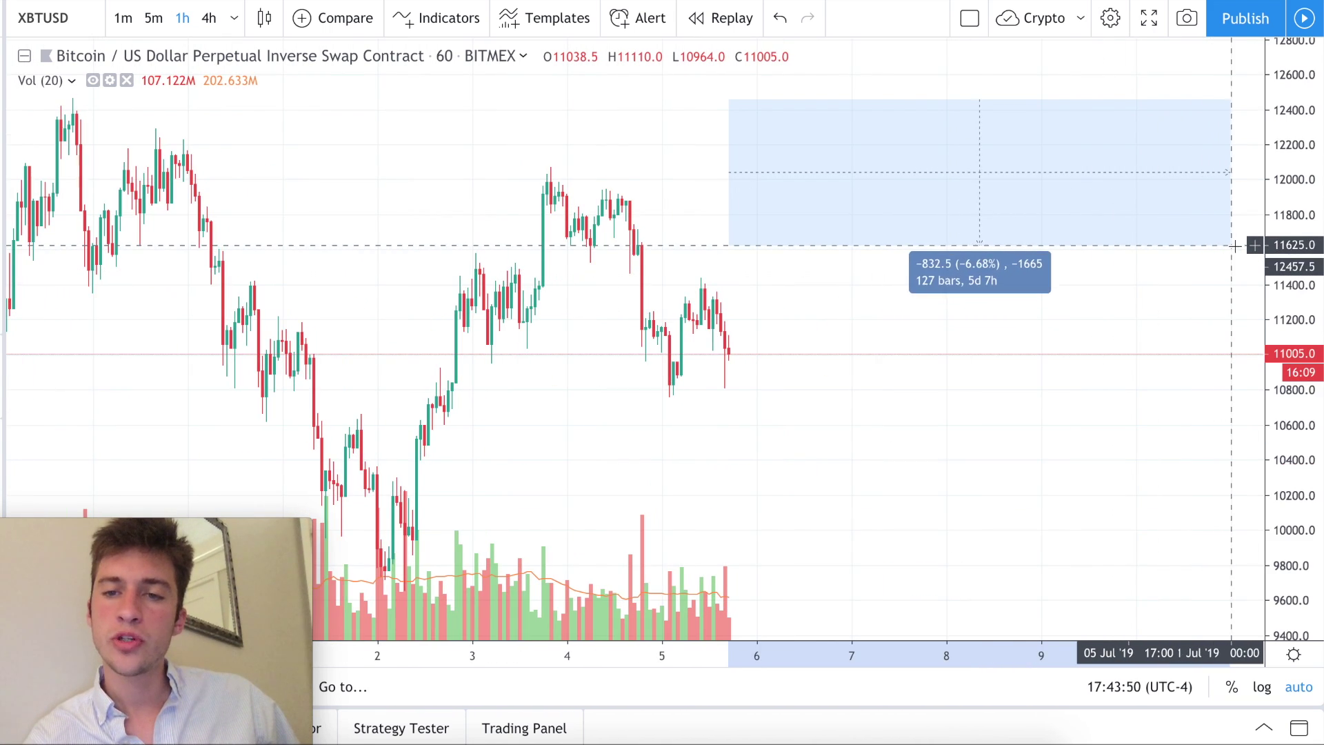
pyautogui.hscroll(3, 1214, 241)
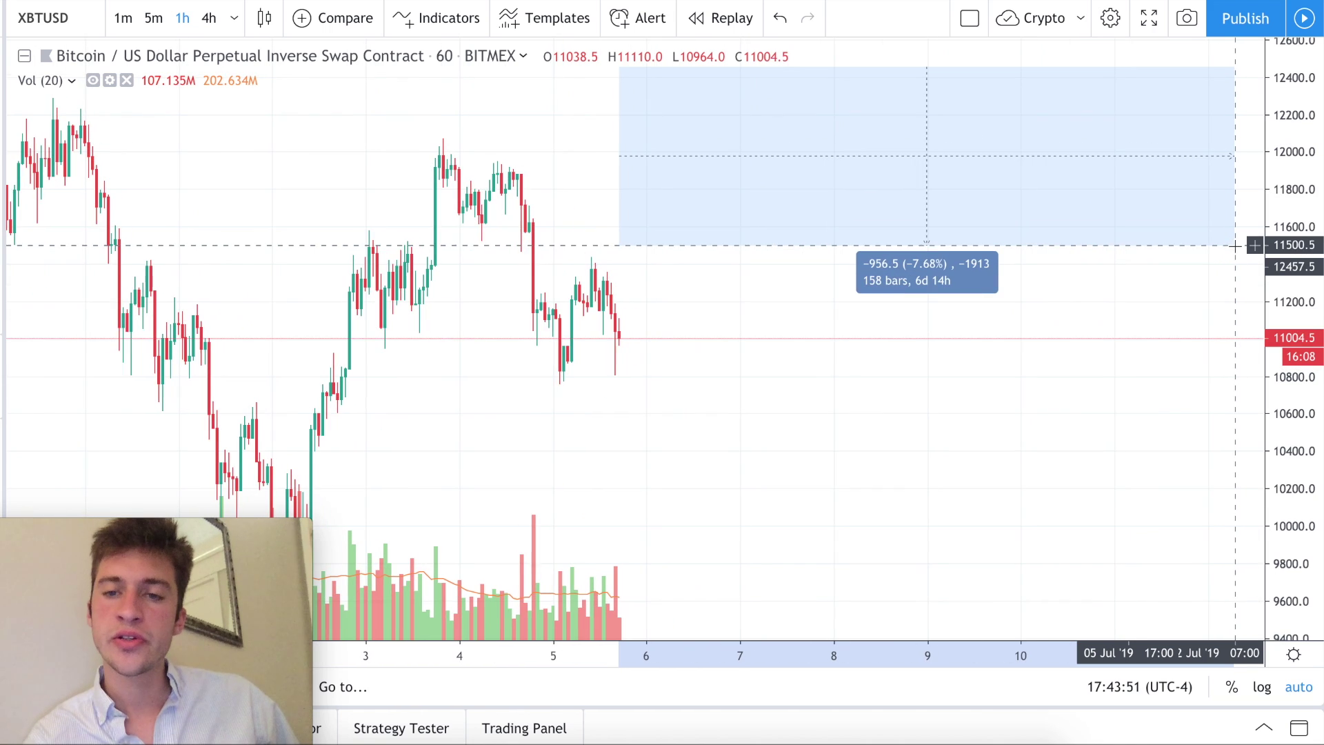
pyautogui.click(1217, 203)
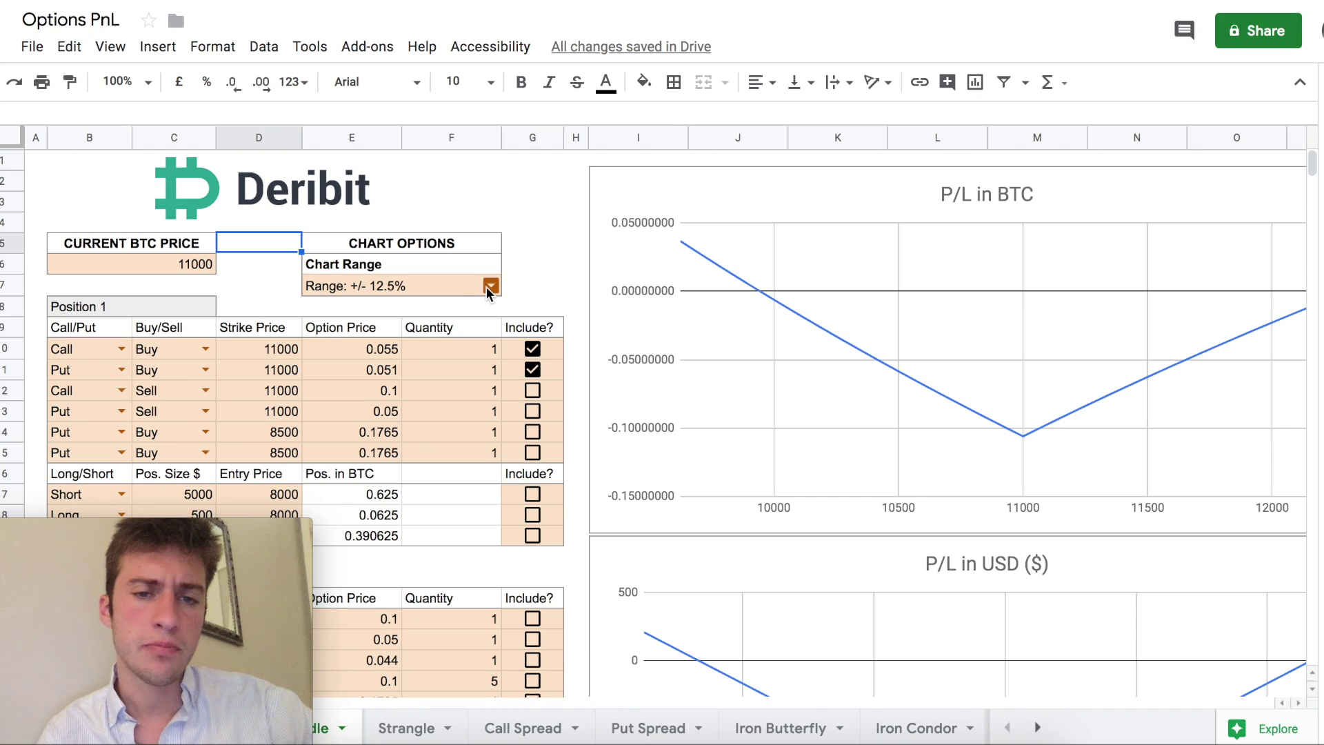
# Set the Chart Range dropdown to "Range: +/- 25%"
pyautogui.click(487, 288)
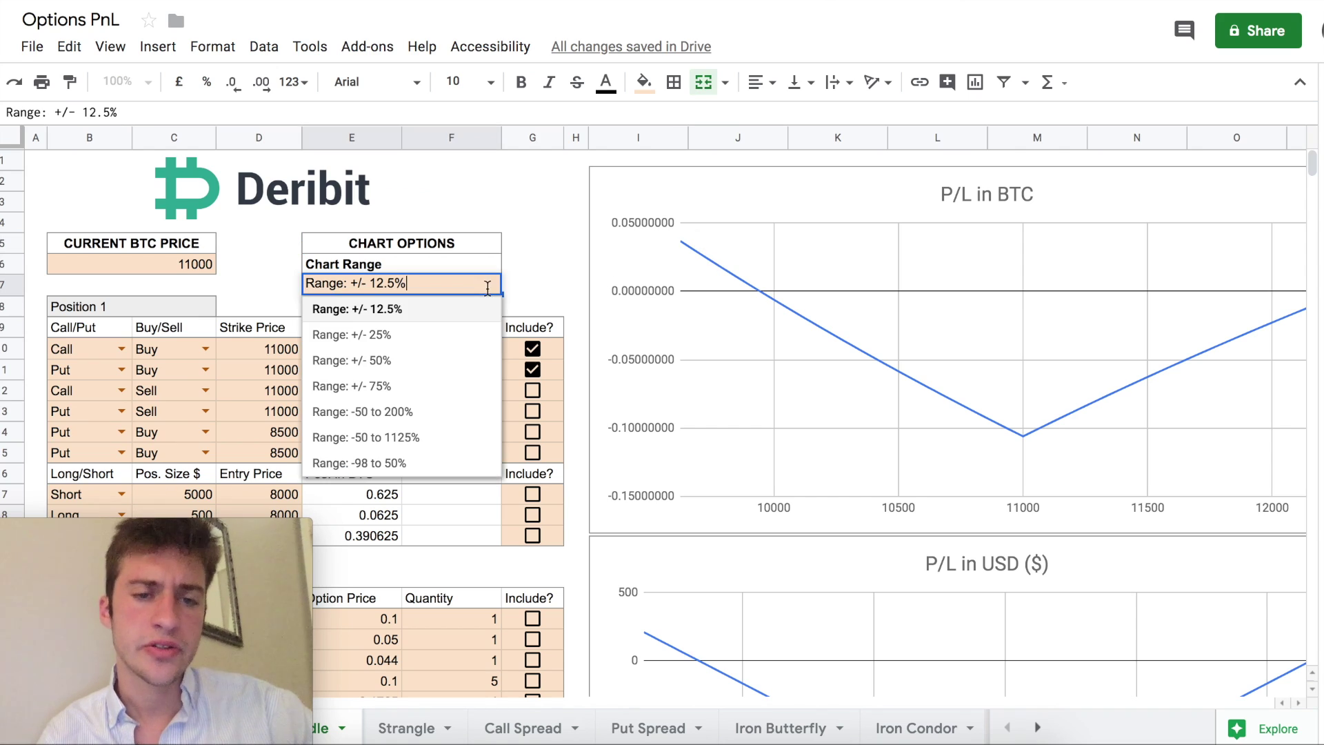
pyautogui.click(703, 270)
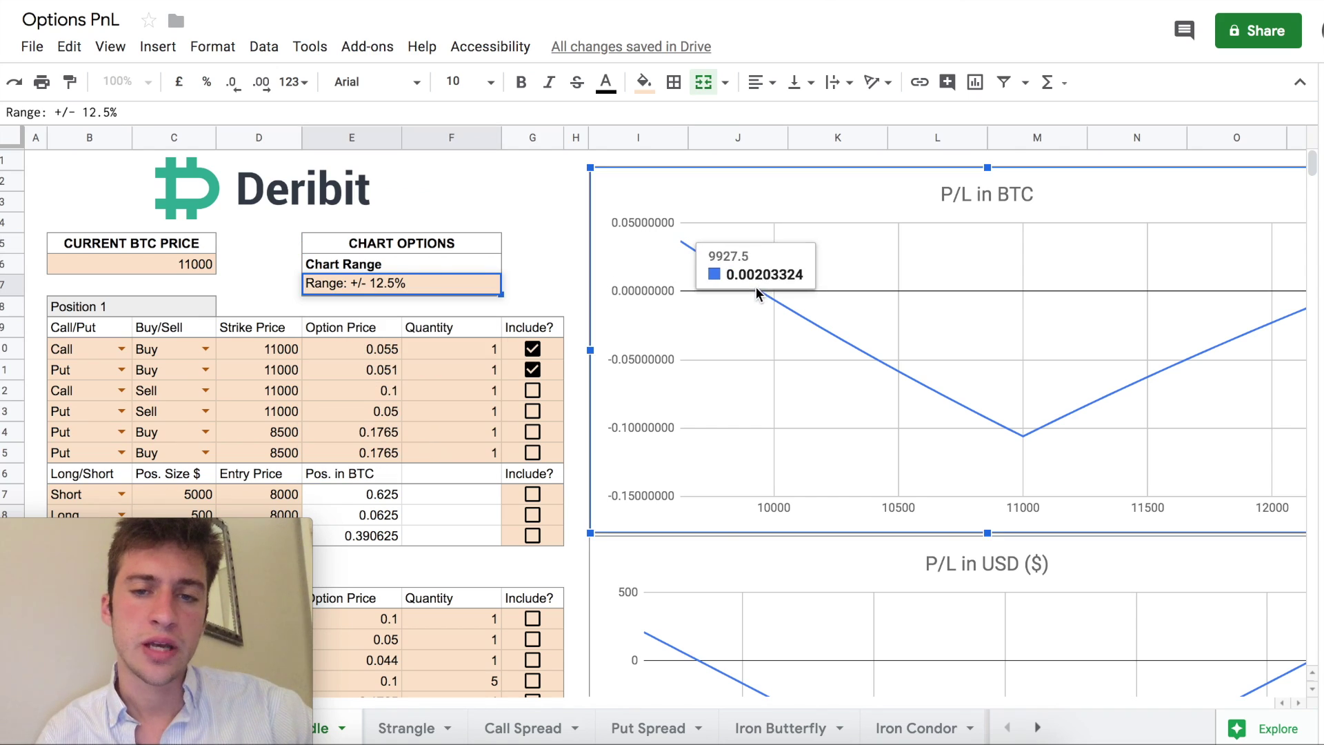
pyautogui.click(517, 285)
pyautogui.click(490, 285)
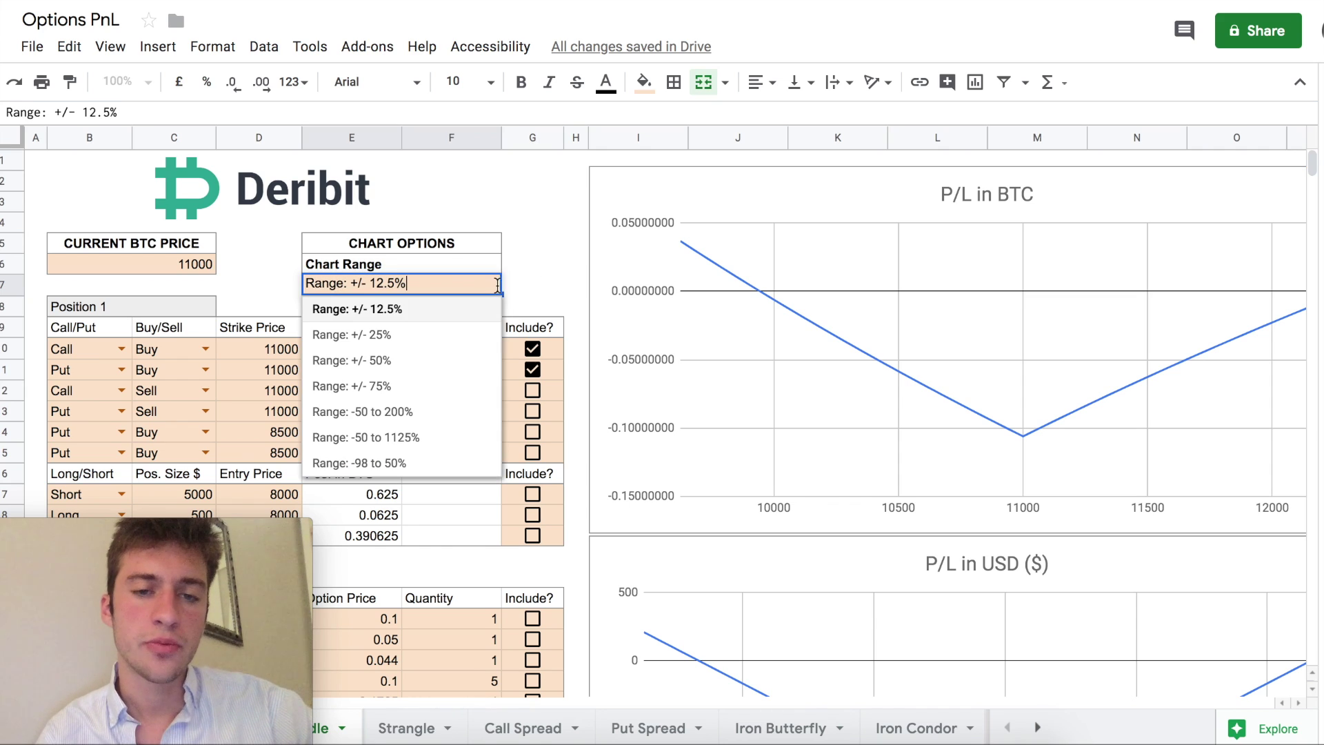
pyautogui.click(448, 334)
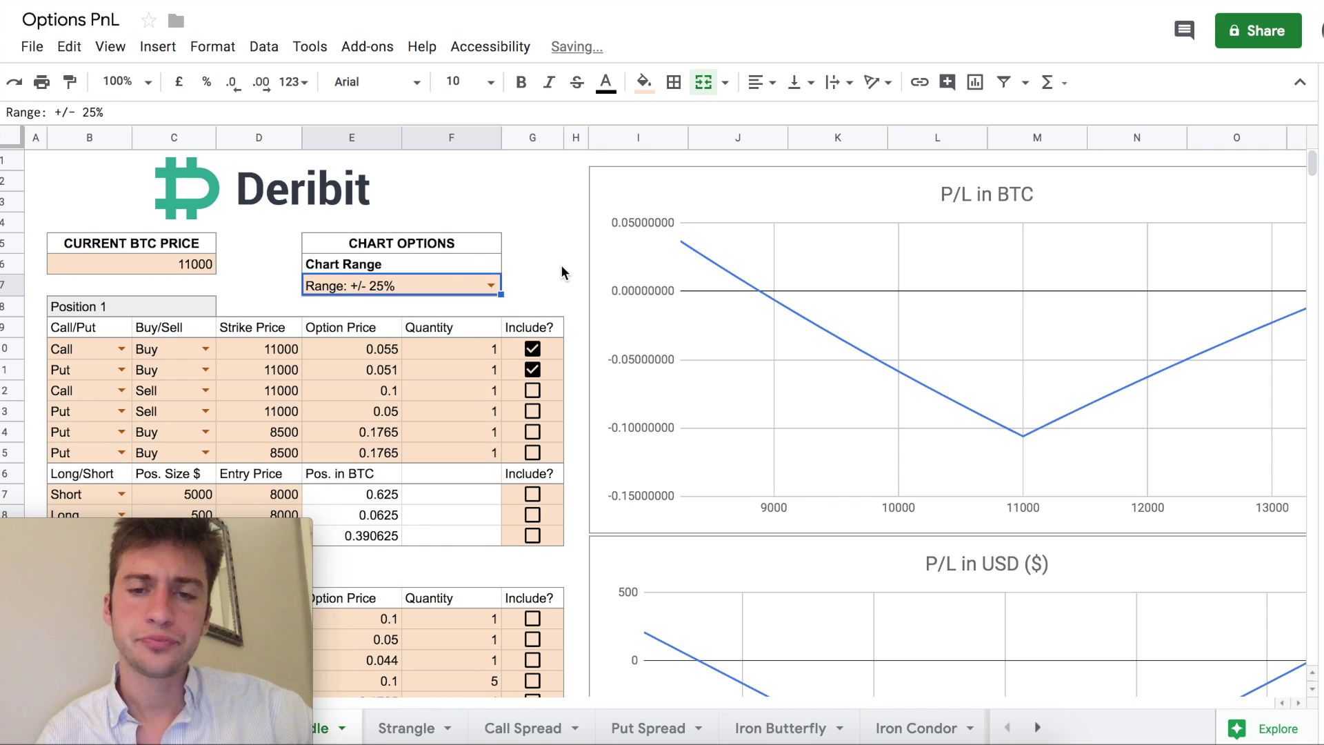
# Read the P/L values near the lower breakeven on the widened chart
pyautogui.hscroll(1, 572, 272)
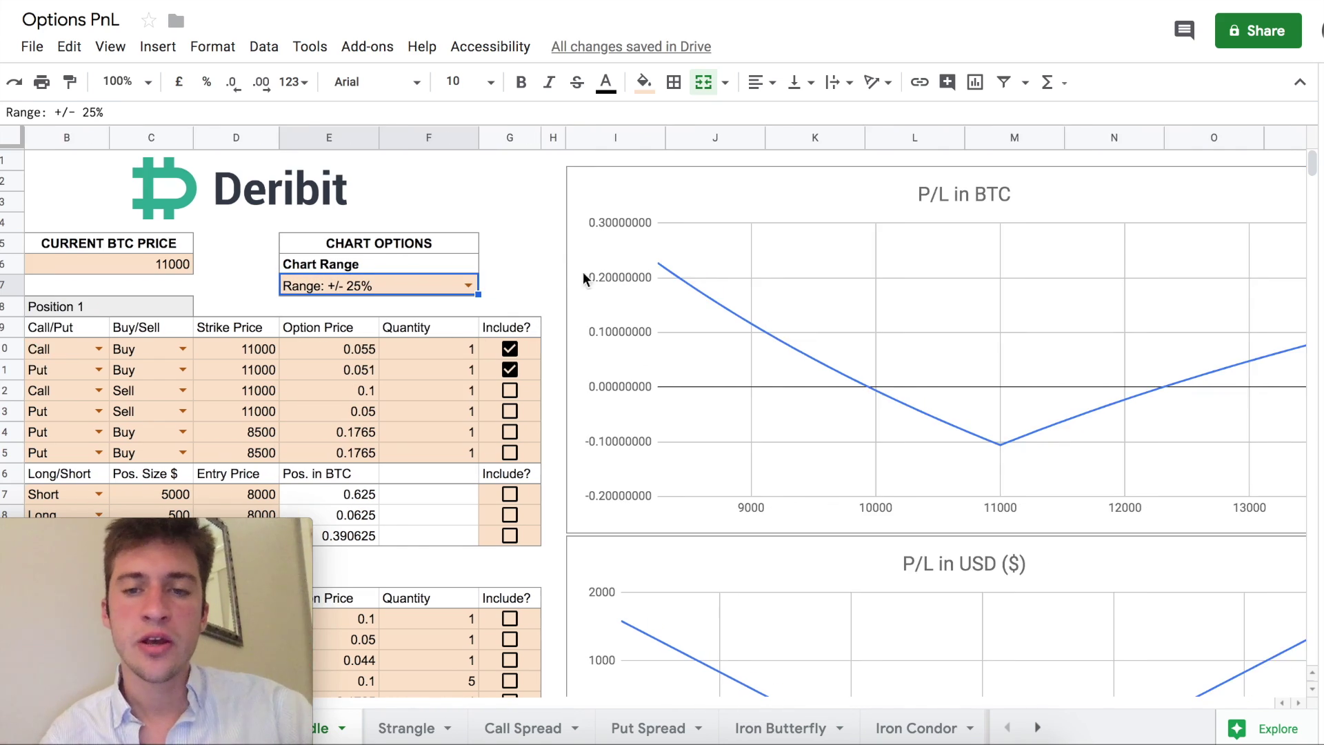
pyautogui.hscroll(2, 686, 326)
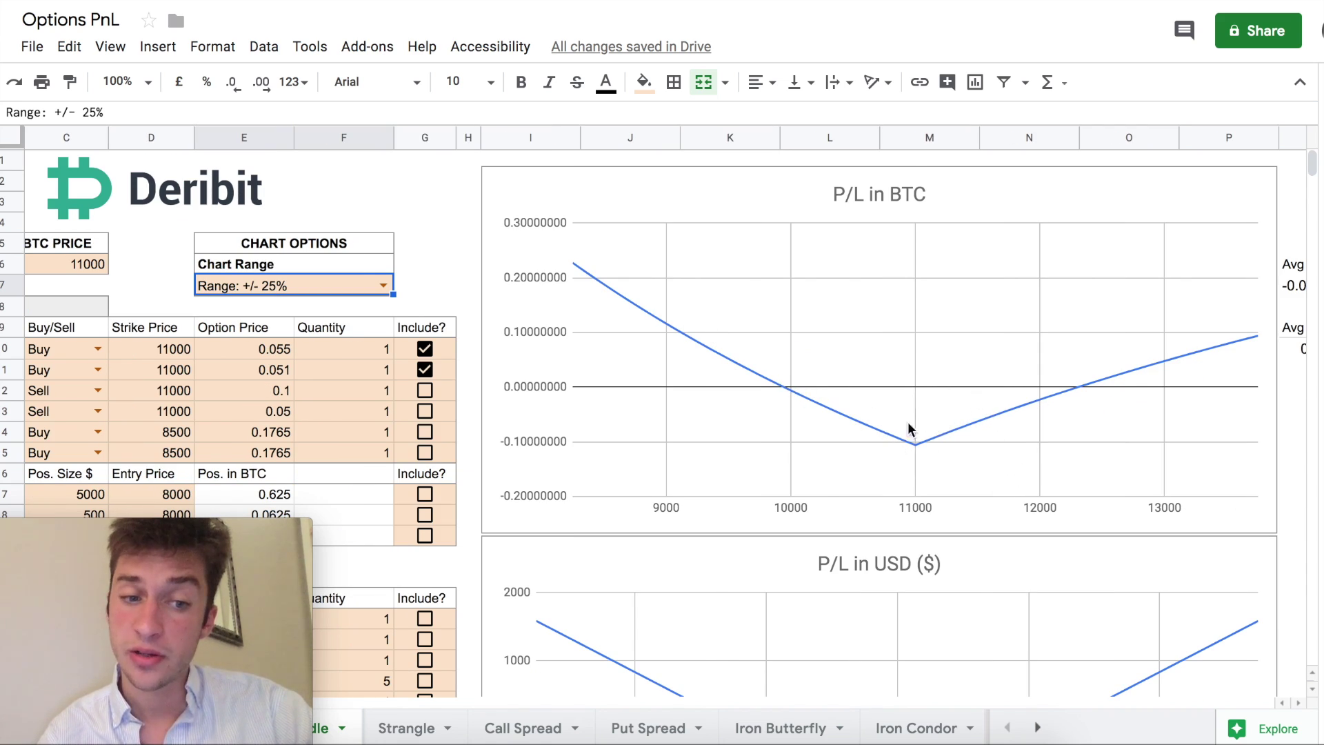
pyautogui.click(778, 383)
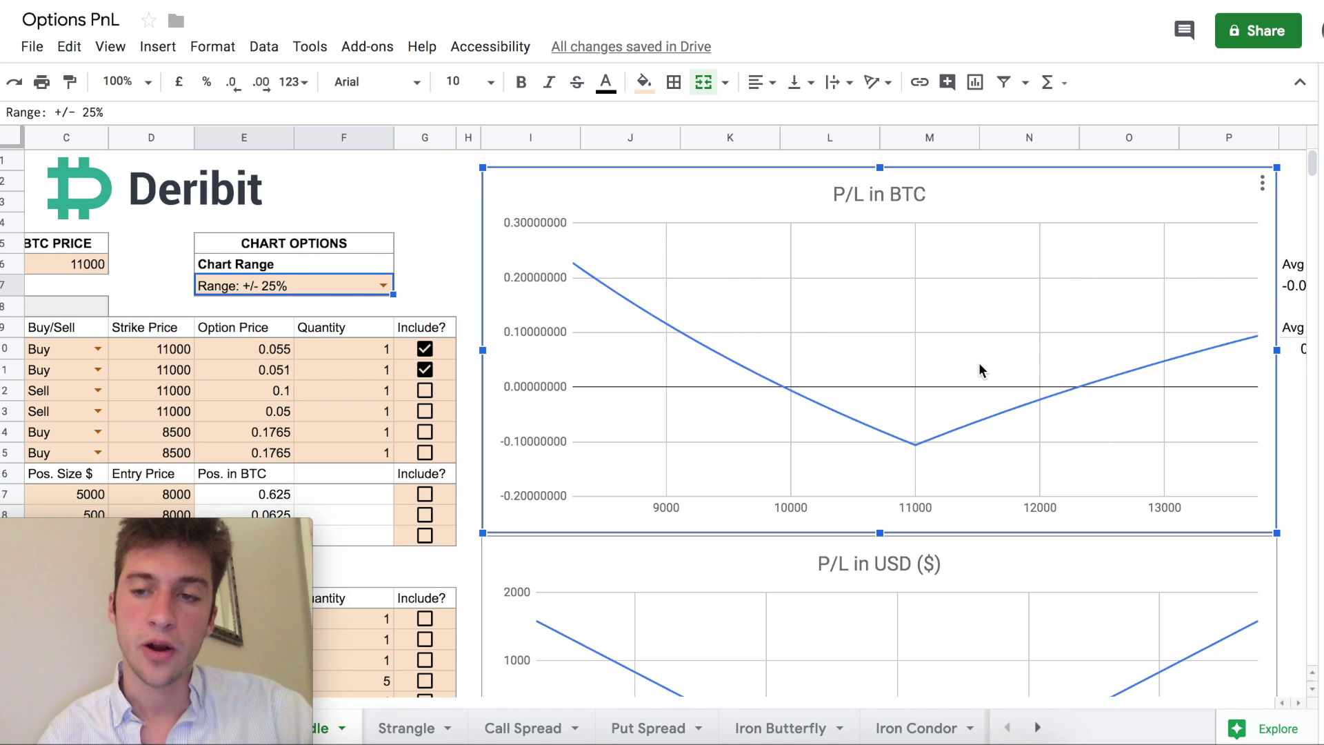
pyautogui.hscroll(2, 971, 362)
pyautogui.hscroll(-2, 971, 362)
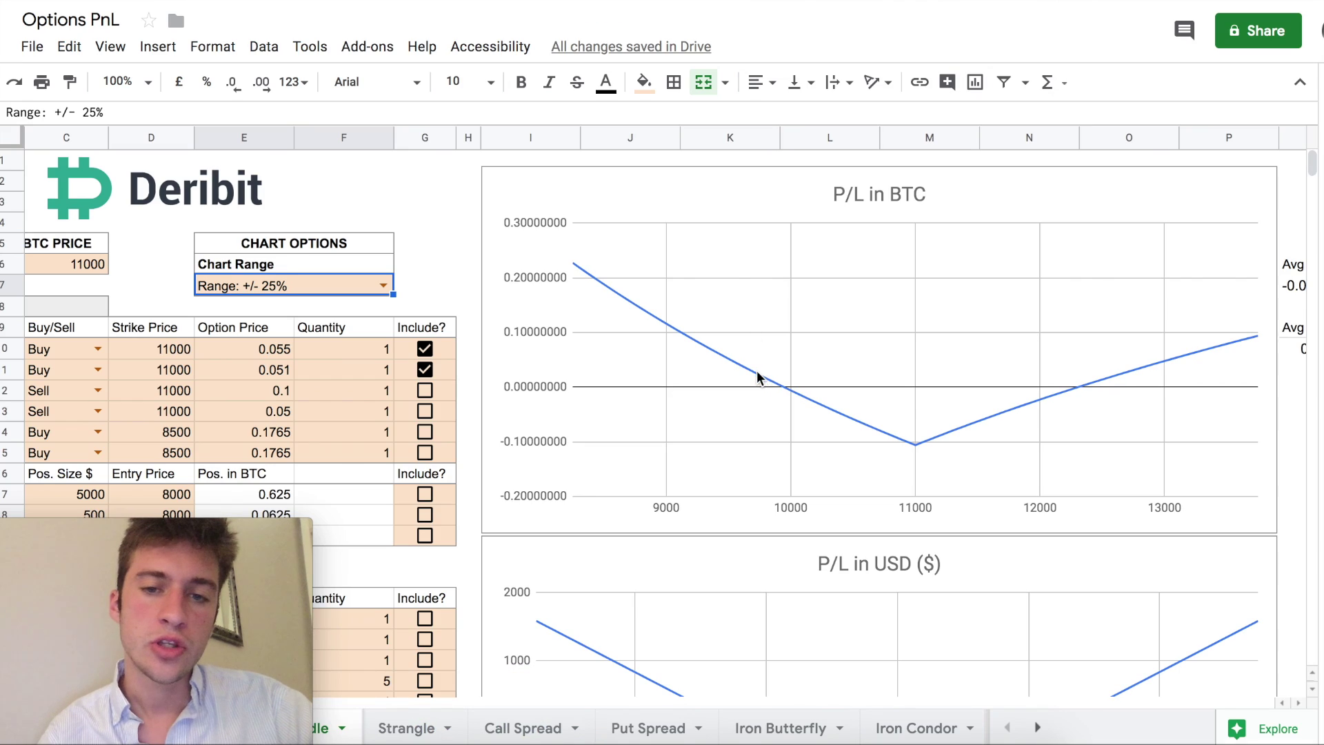
# Read P/L values along the BTC chart line in the spreadsheet
pyautogui.click(751, 369)
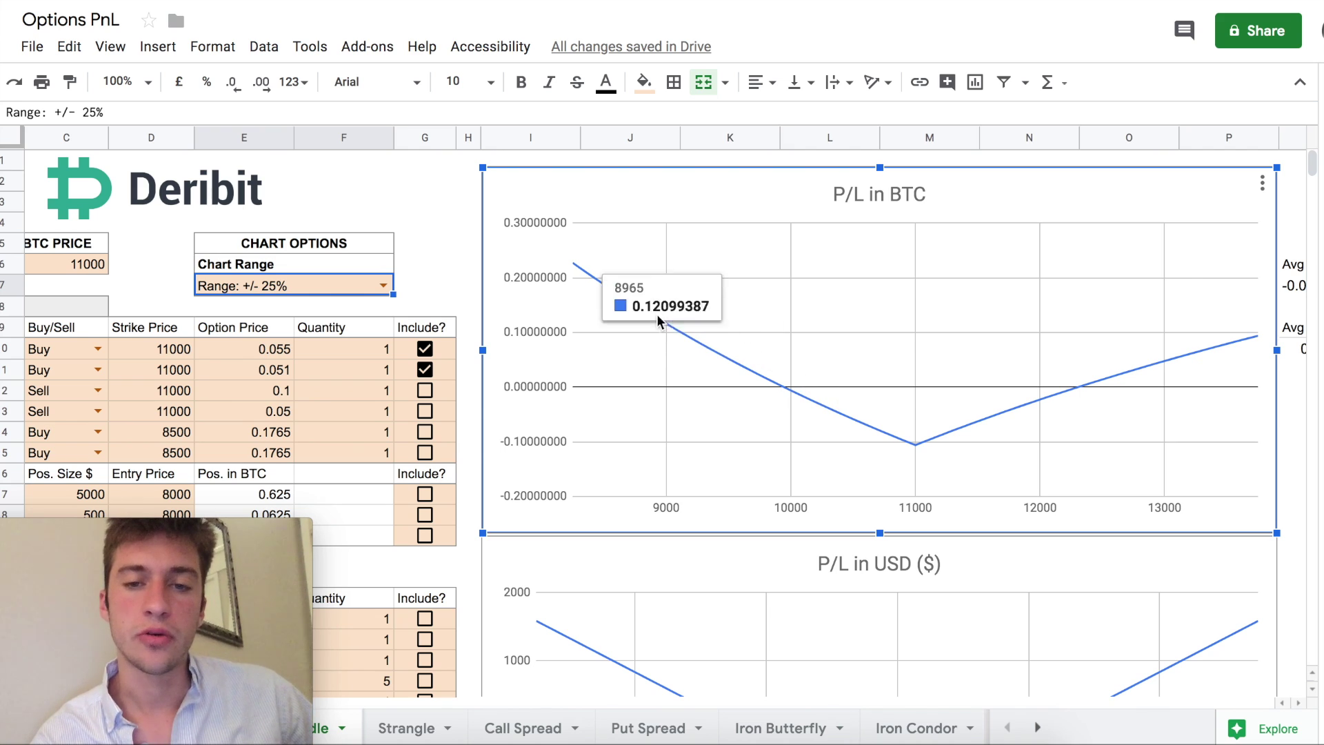
pyautogui.hscroll(2, 1041, 391)
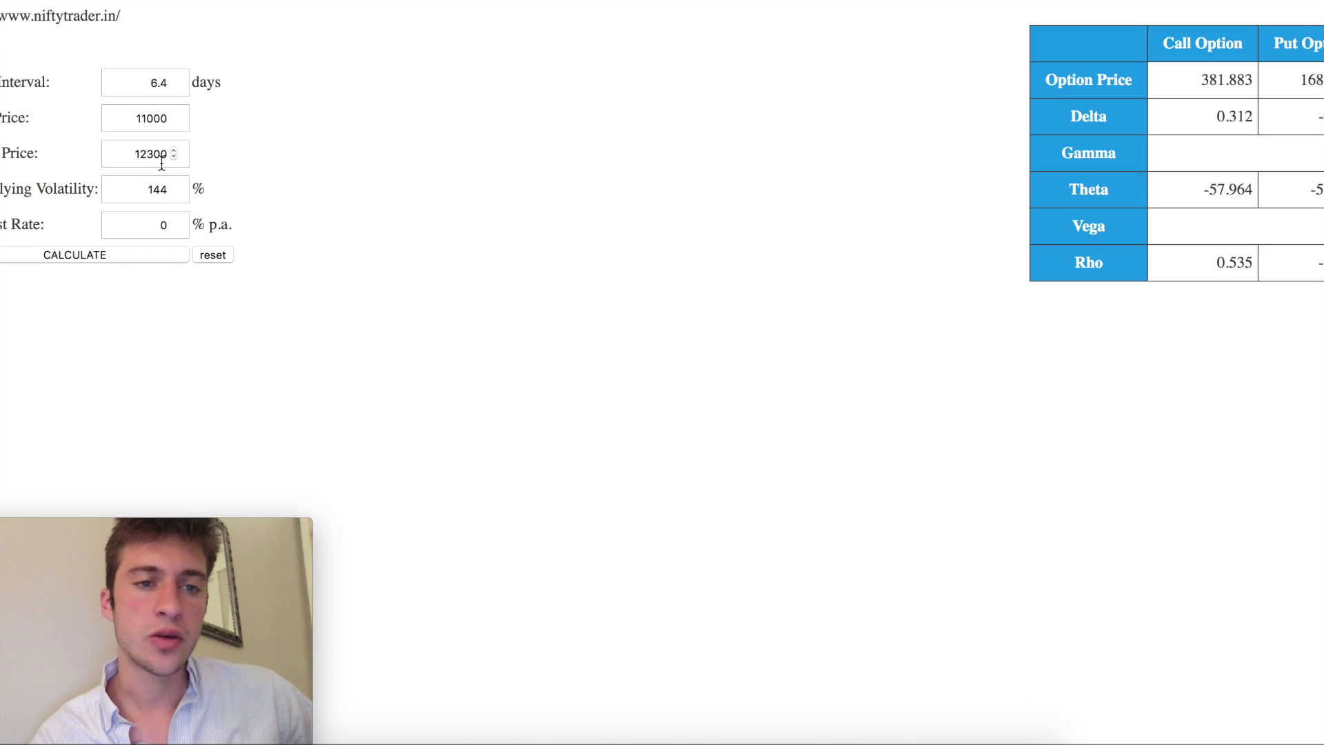
# Replace the 12300 price with 9940 and recalculate, giving call 1434.52 and delta 0.735
pyautogui.click(147, 153)
pyautogui.doubleClick(147, 153)
pyautogui.write('99')
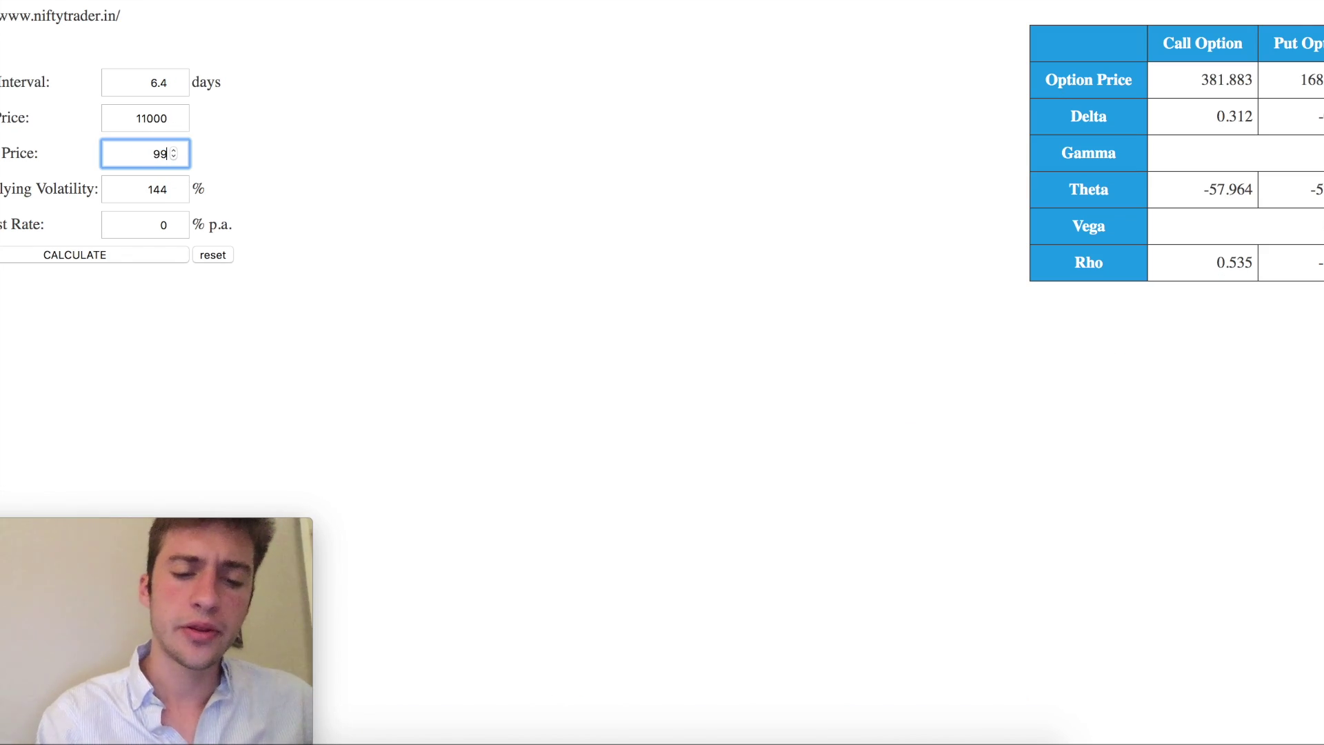
pyautogui.write('40')
pyautogui.click(351, 234)
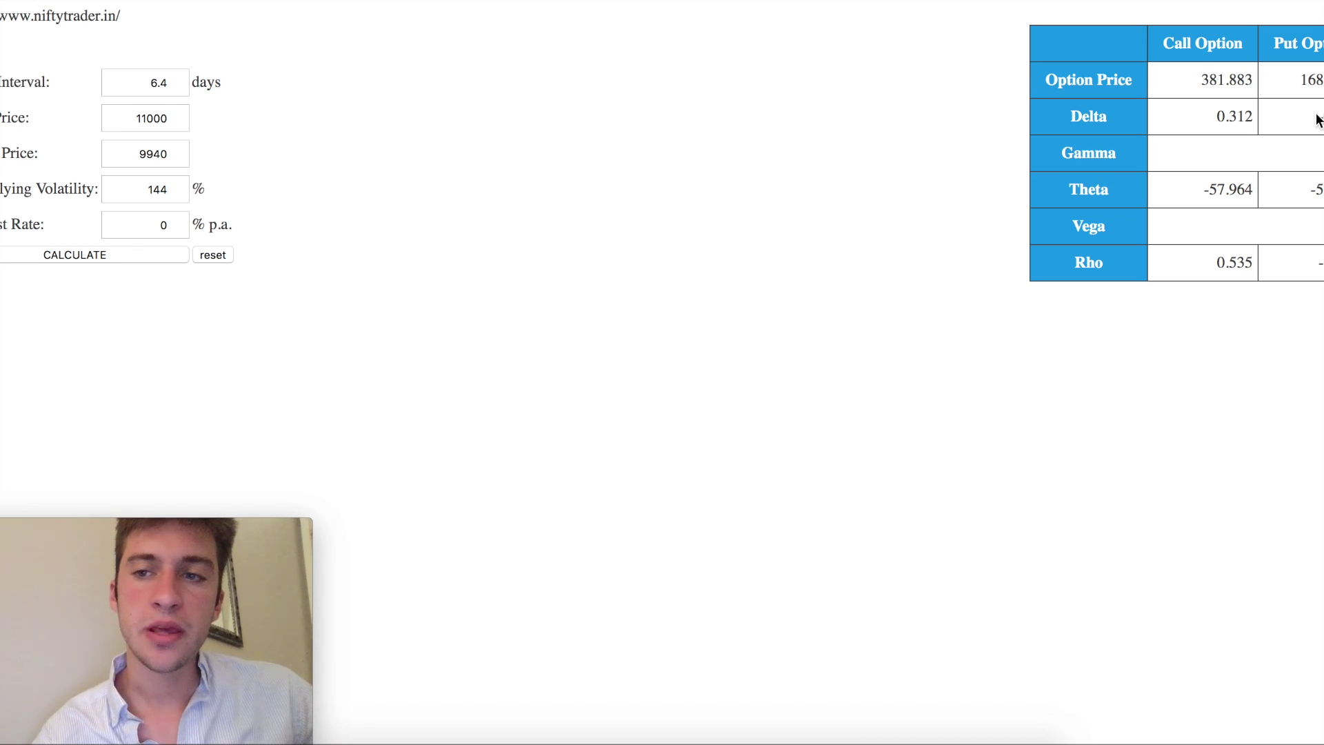
pyautogui.moveTo(1318, 121); pyautogui.dragTo(279, 226)
pyautogui.click(175, 254)
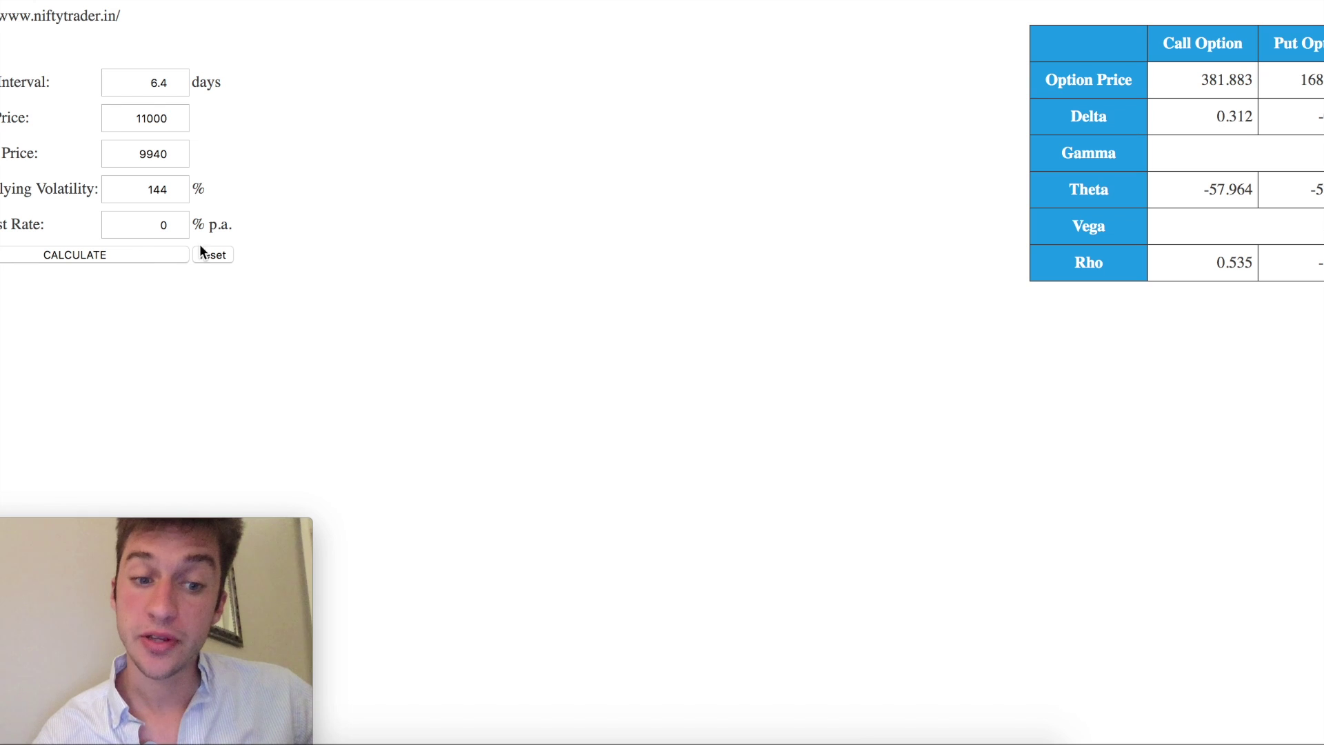
pyautogui.click(167, 257)
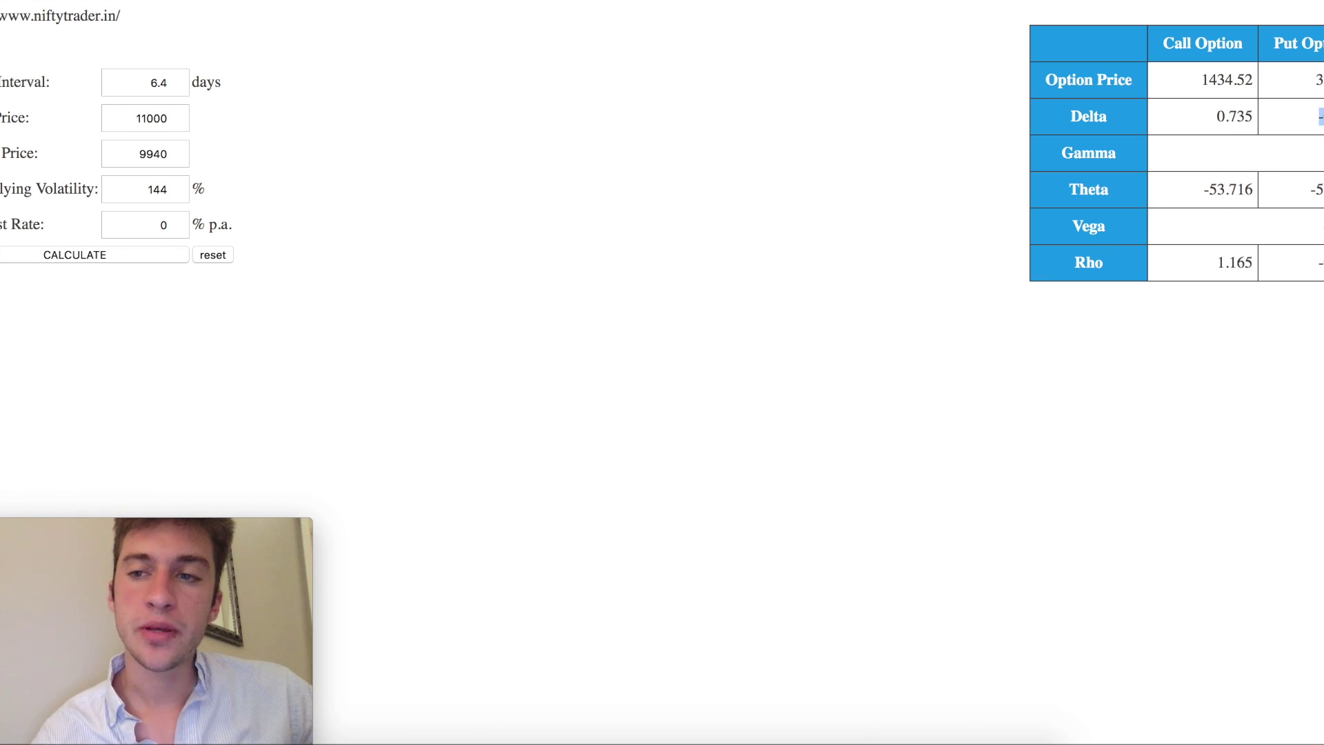
pyautogui.click(724, 296)
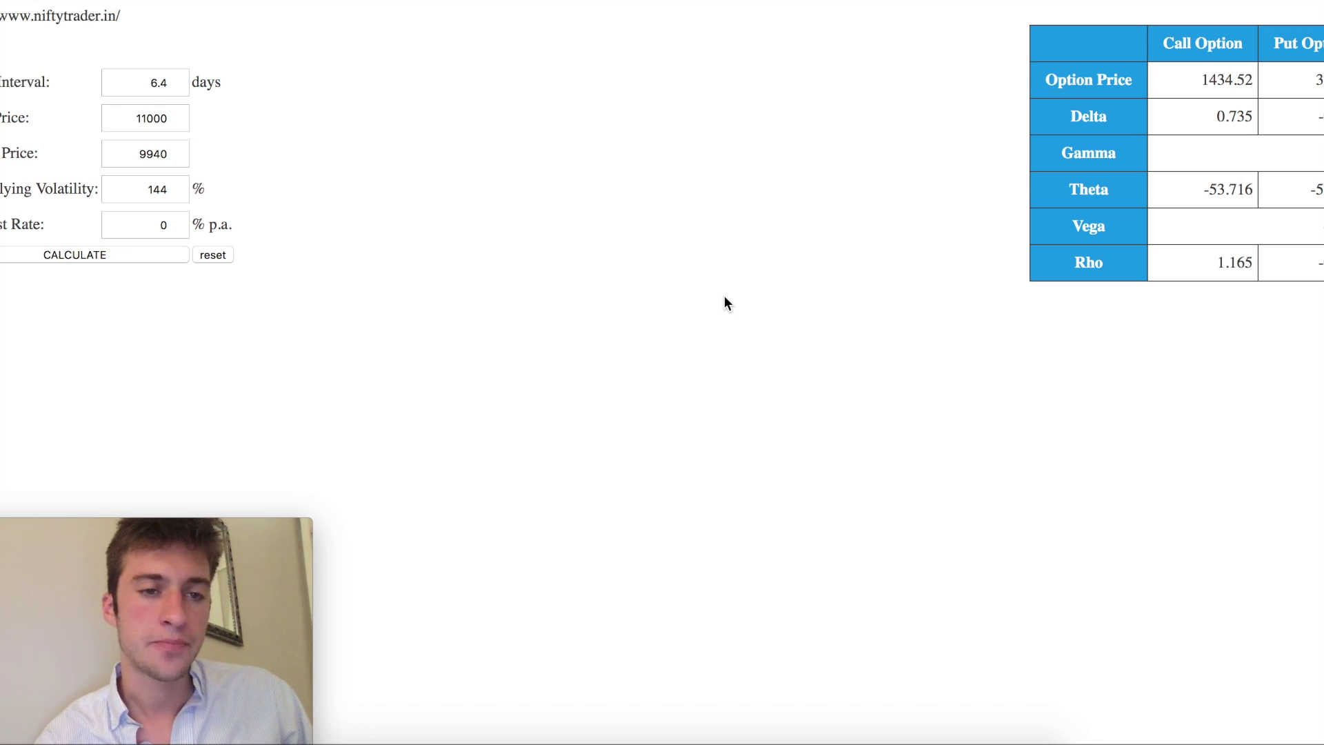
pyautogui.doubleClick(145, 157)
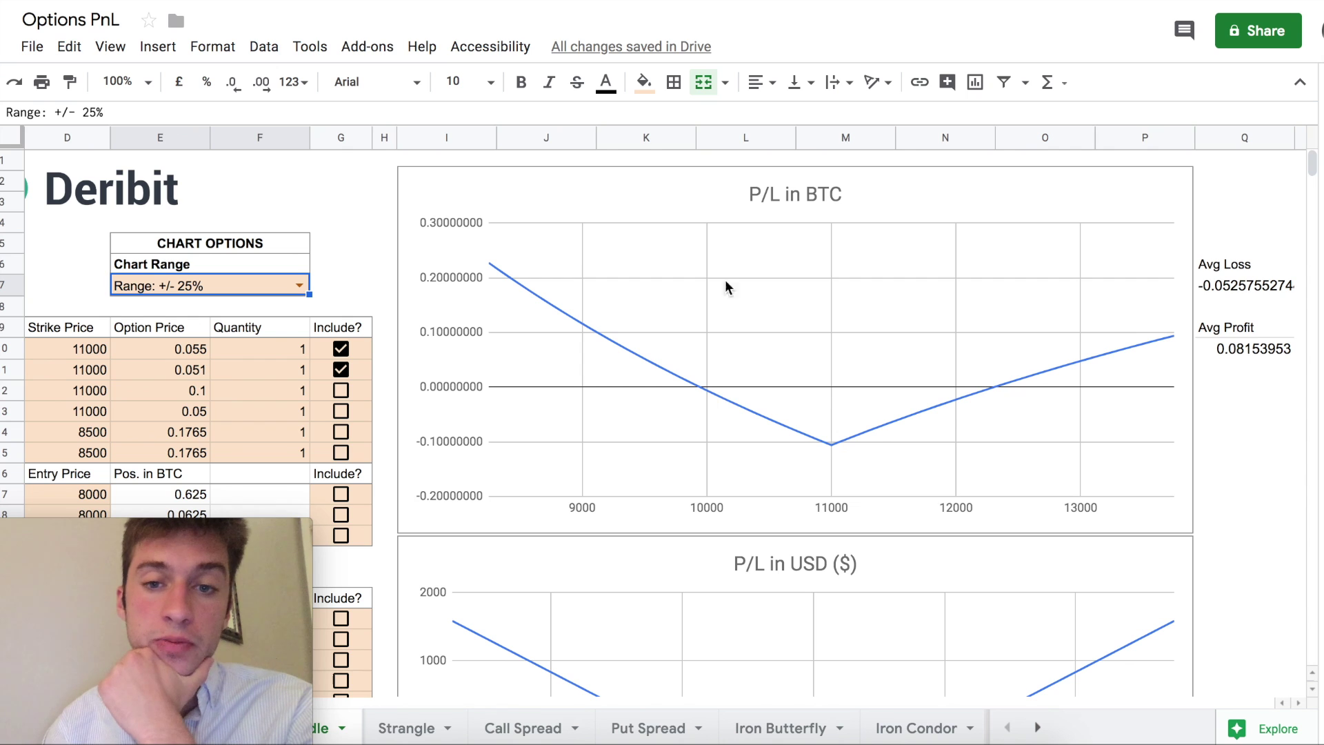
# Read the P/L in BTC curve near 9240 (about 0.0845 BTC), then return to the calculator
pyautogui.click(580, 322)
pyautogui.moveTo(583, 323)
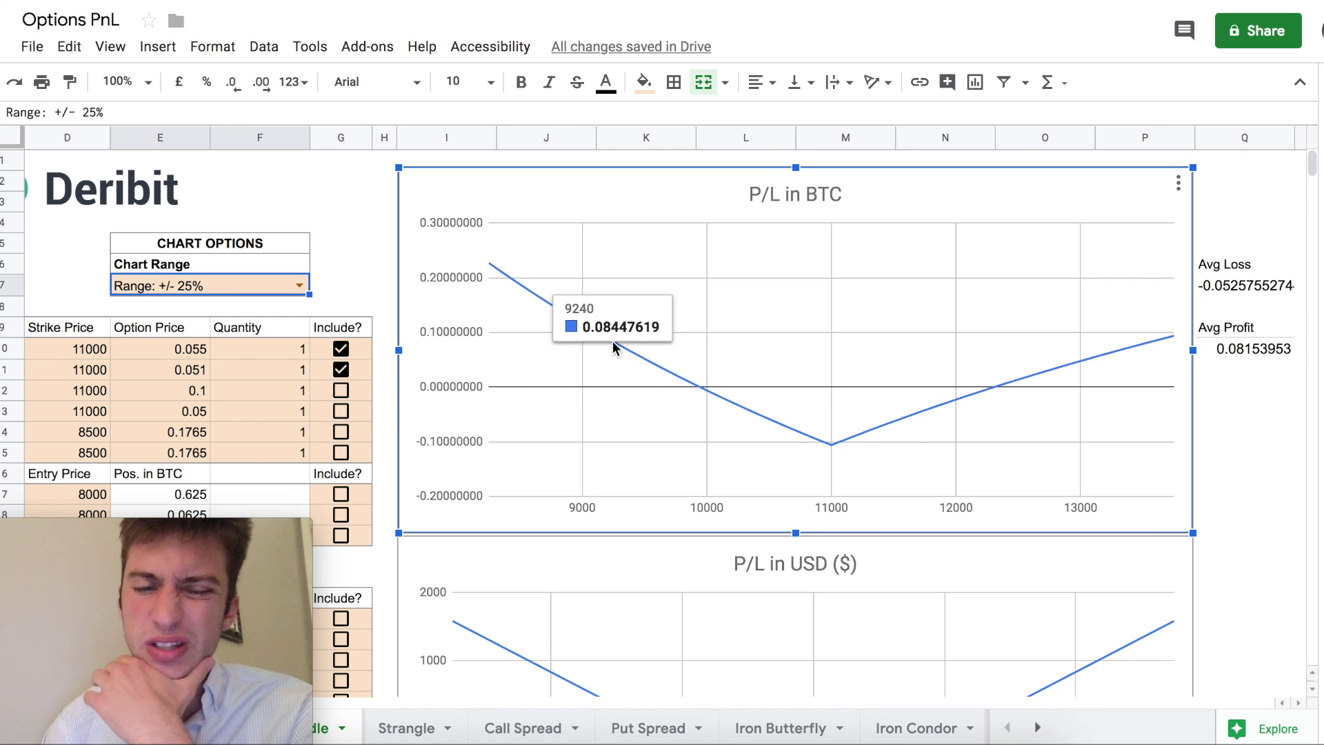
pyautogui.hotkey('ctrl', 'Tab')
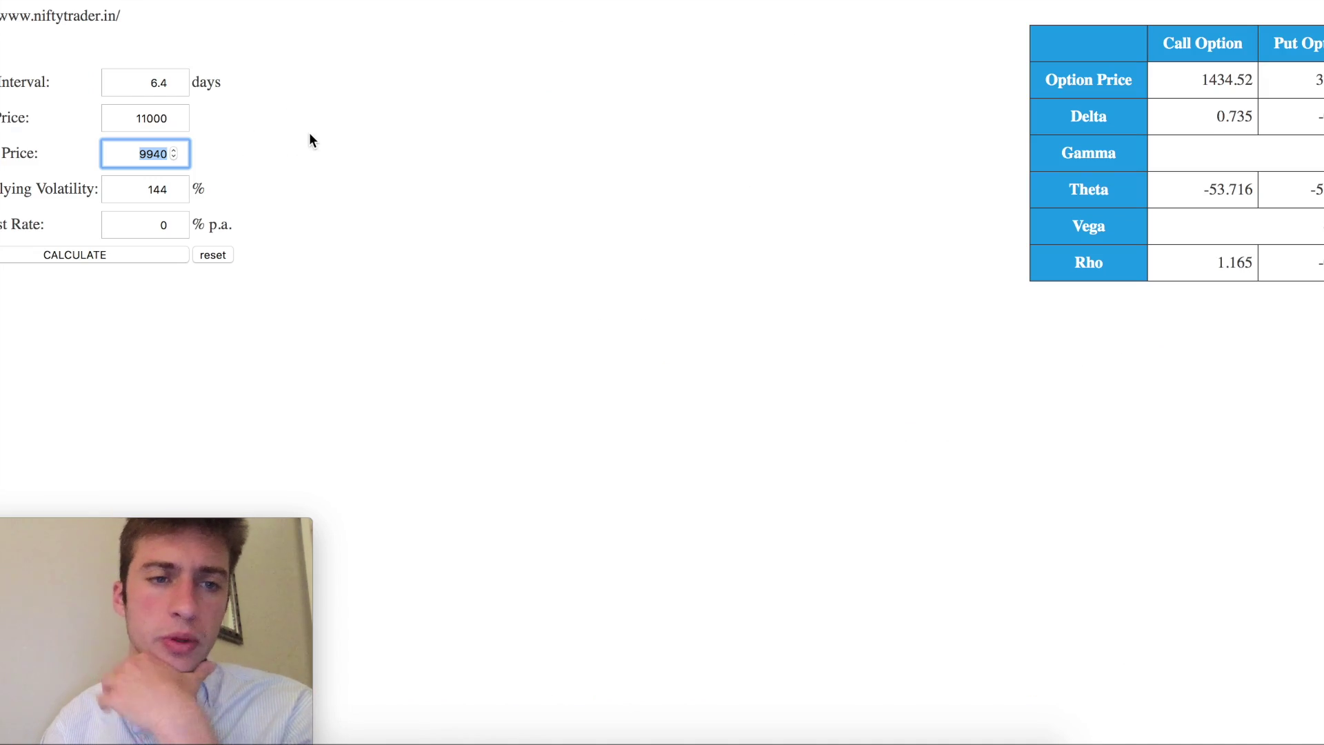
# Recalculate at price 9240, giving call 1947.507, delta 0.844 and theta -39.266
pyautogui.write('9240')
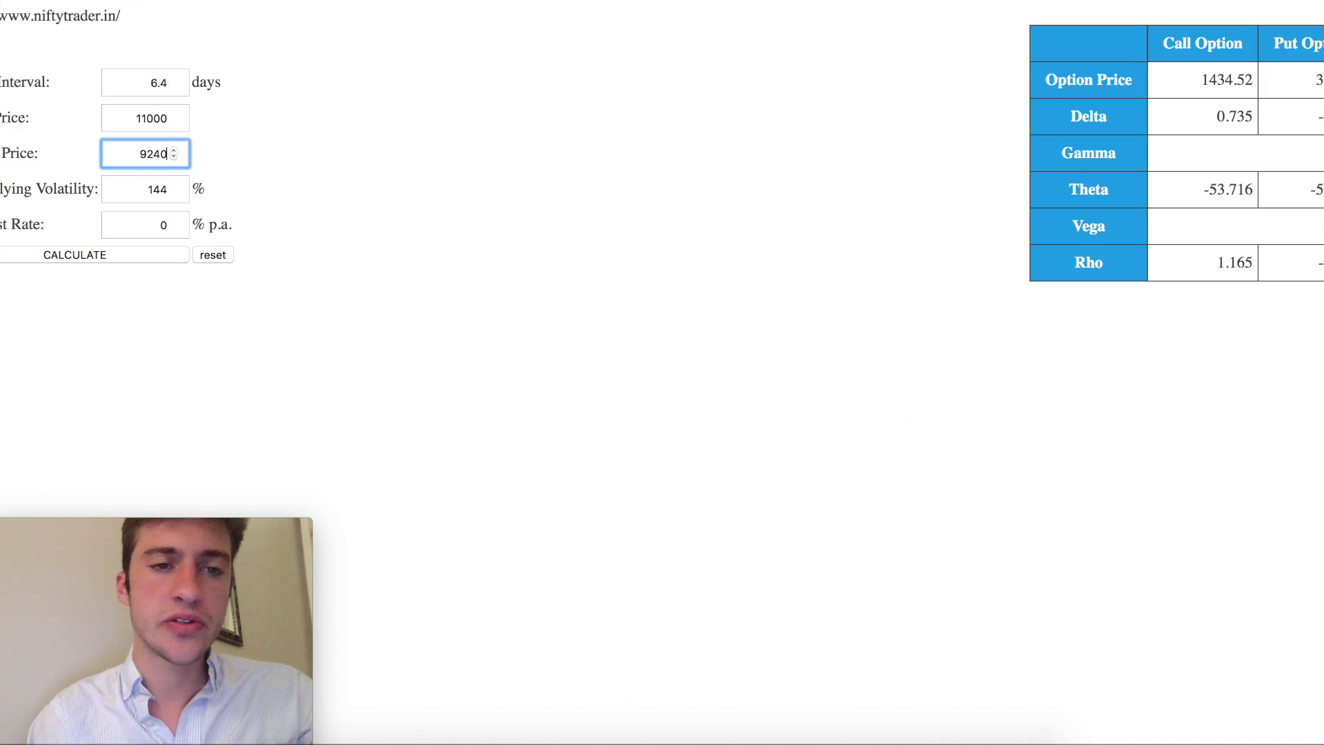
pyautogui.click(143, 255)
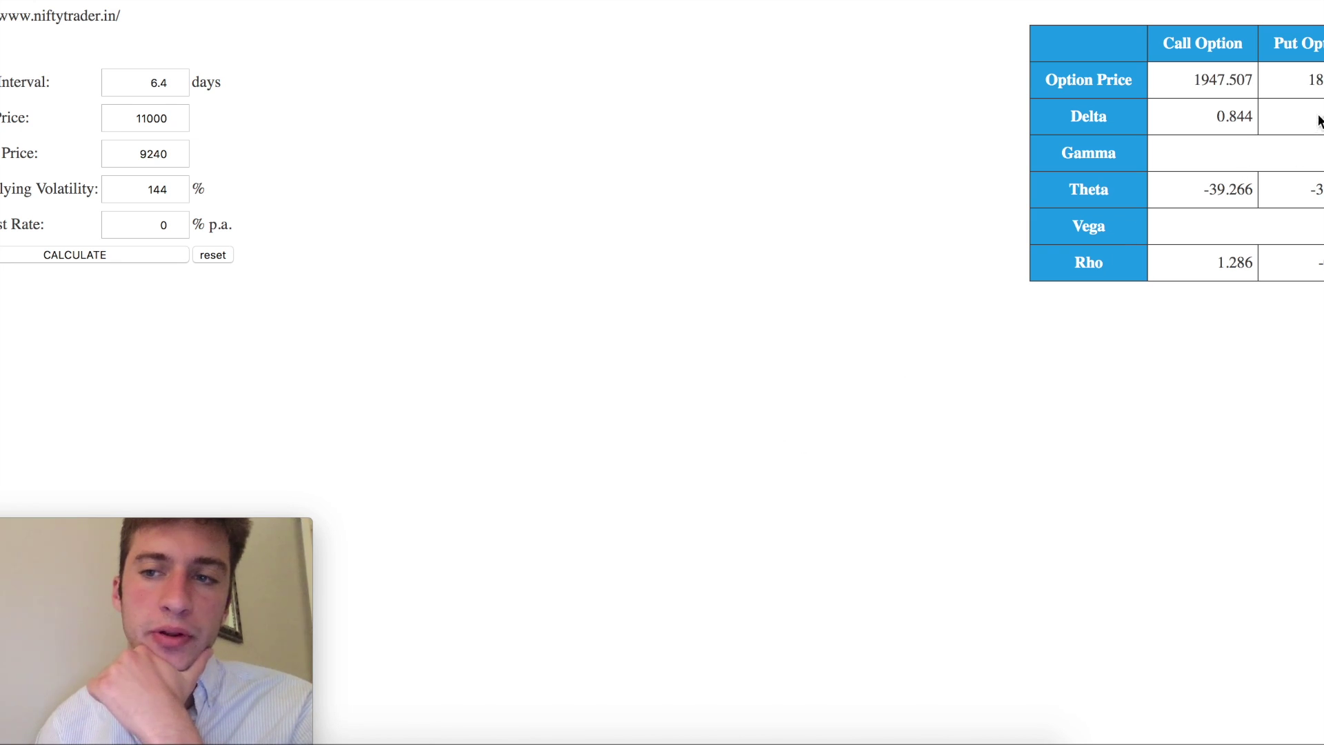
pyautogui.moveTo(1319, 117); pyautogui.dragTo(1323, 117)
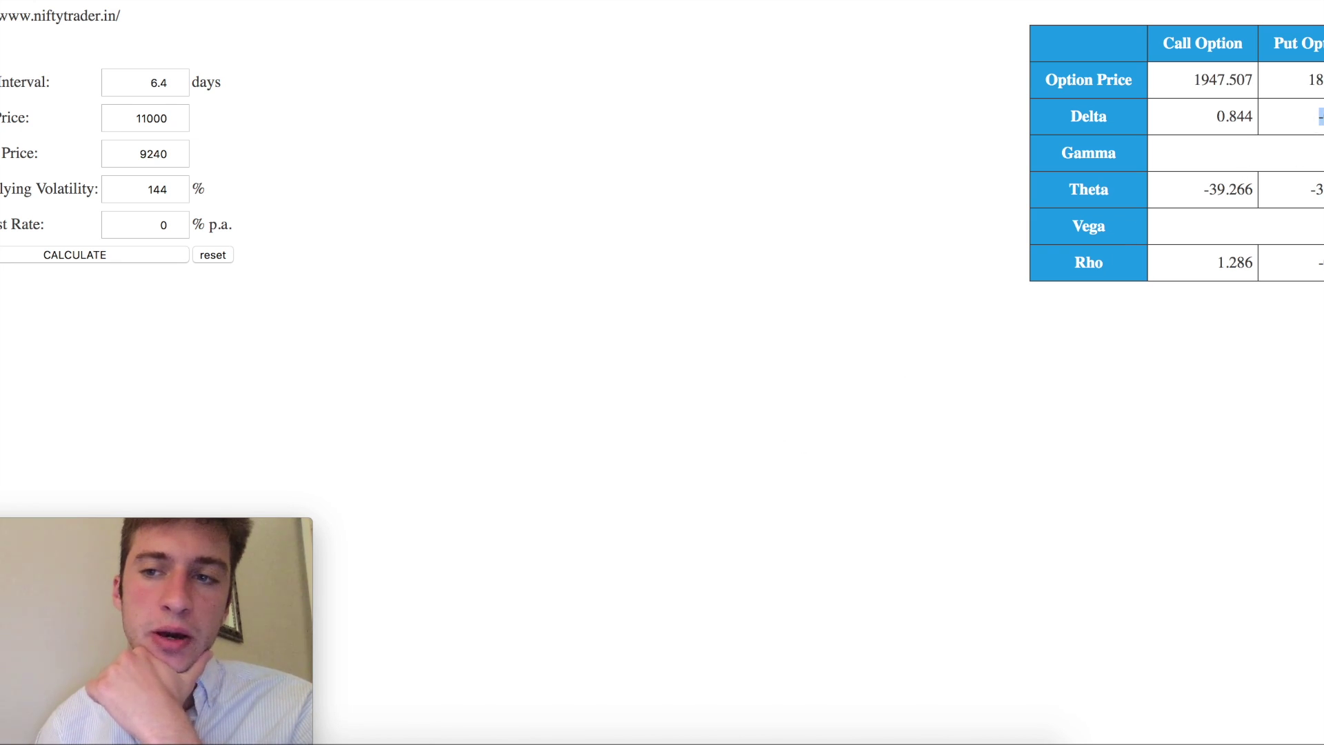
pyautogui.click(763, 326)
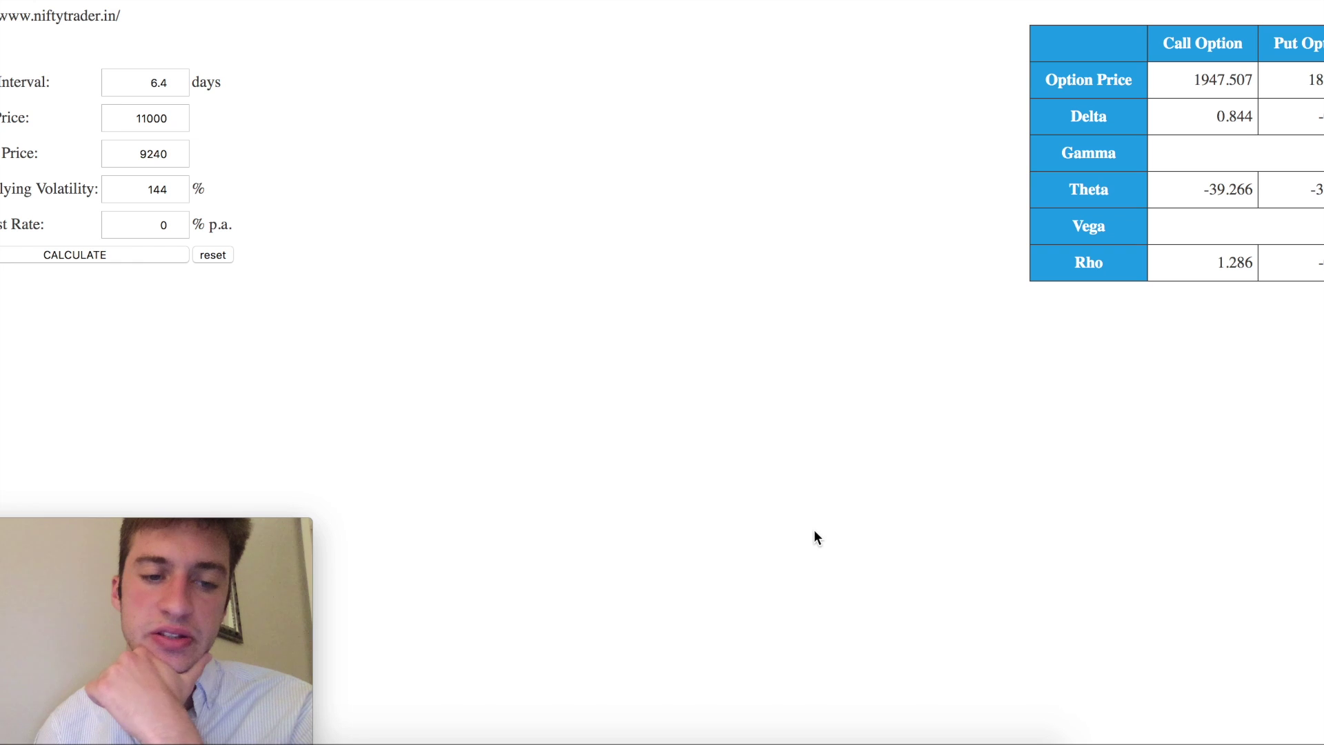
pyautogui.doubleClick(132, 153)
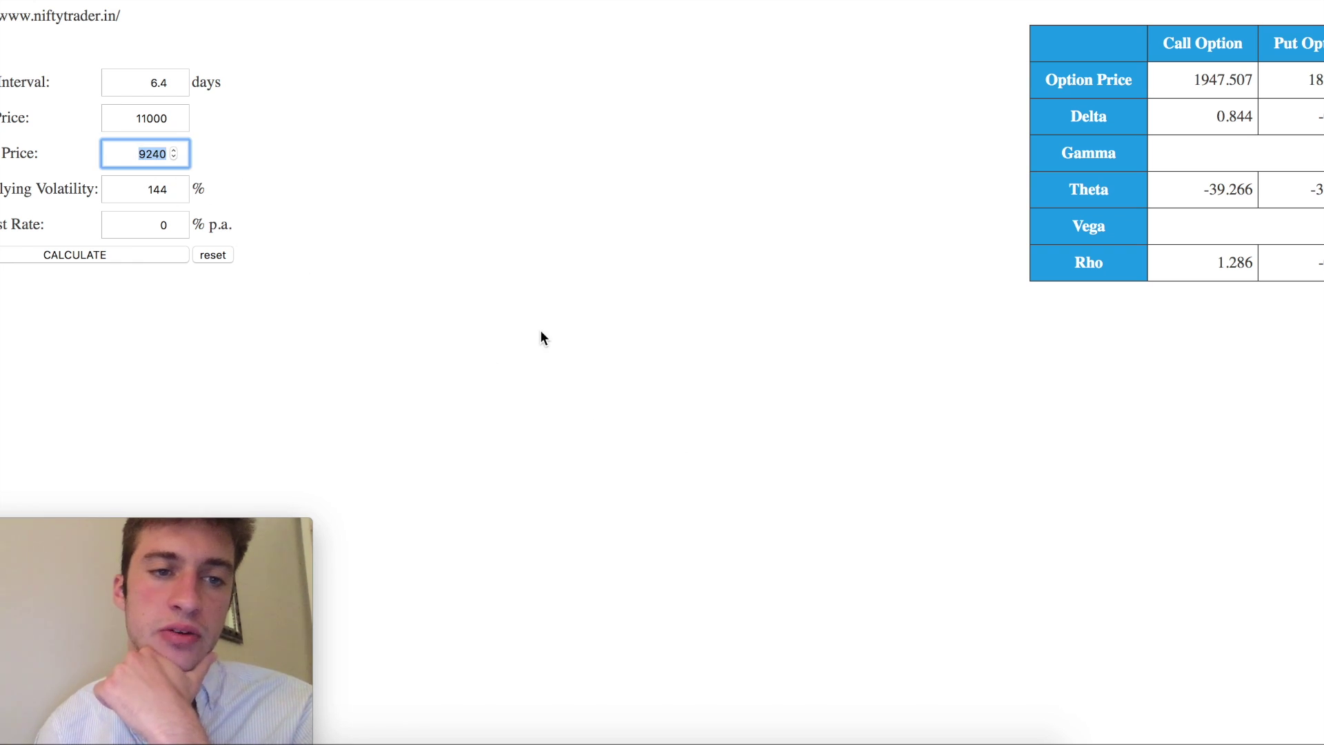
pyautogui.click(541, 333)
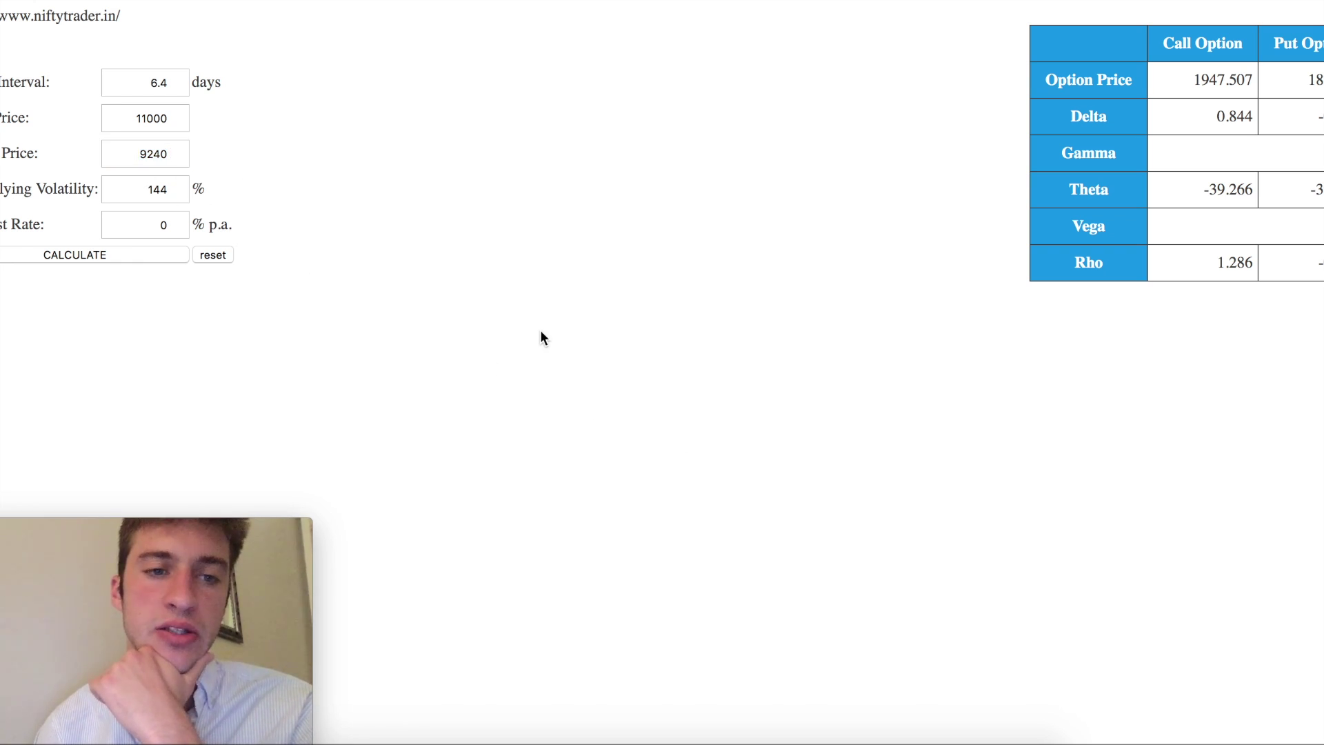
pyautogui.doubleClick(147, 196)
pyautogui.click(645, 354)
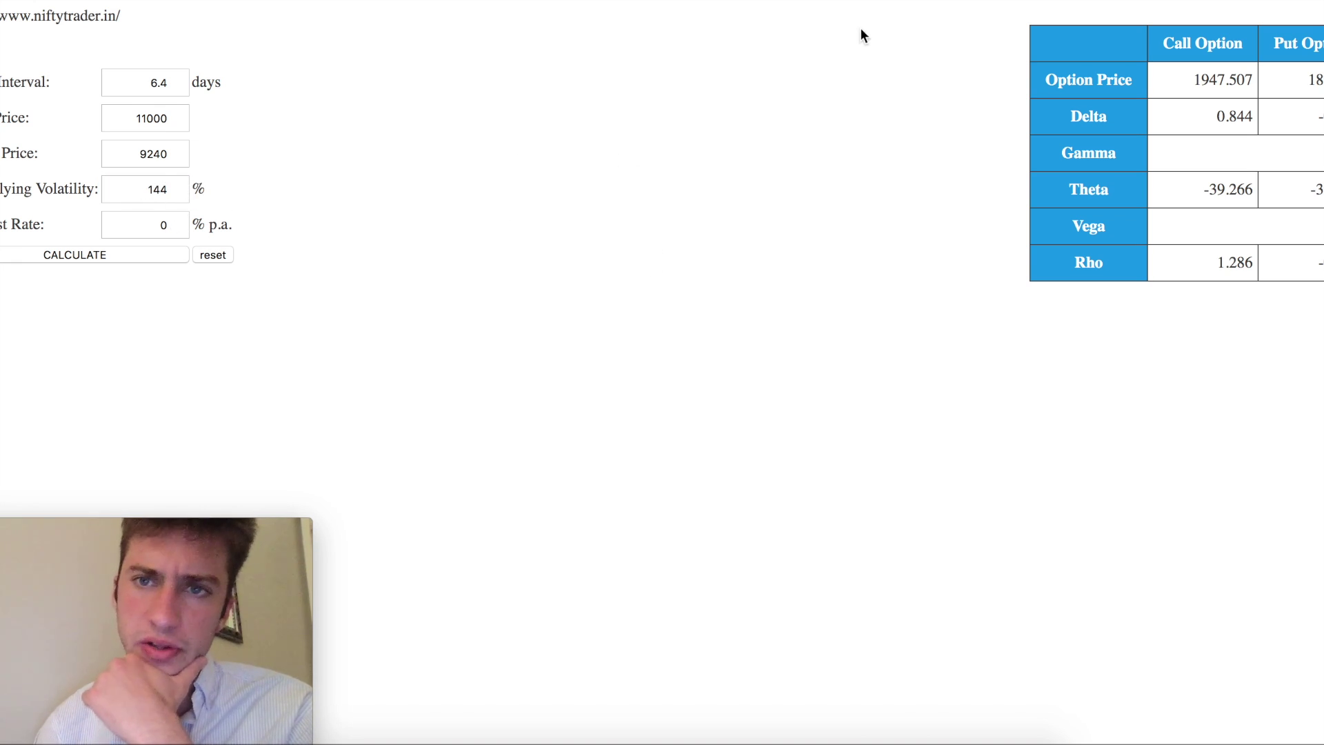
pyautogui.hotkey('ctrl', 'Tab')
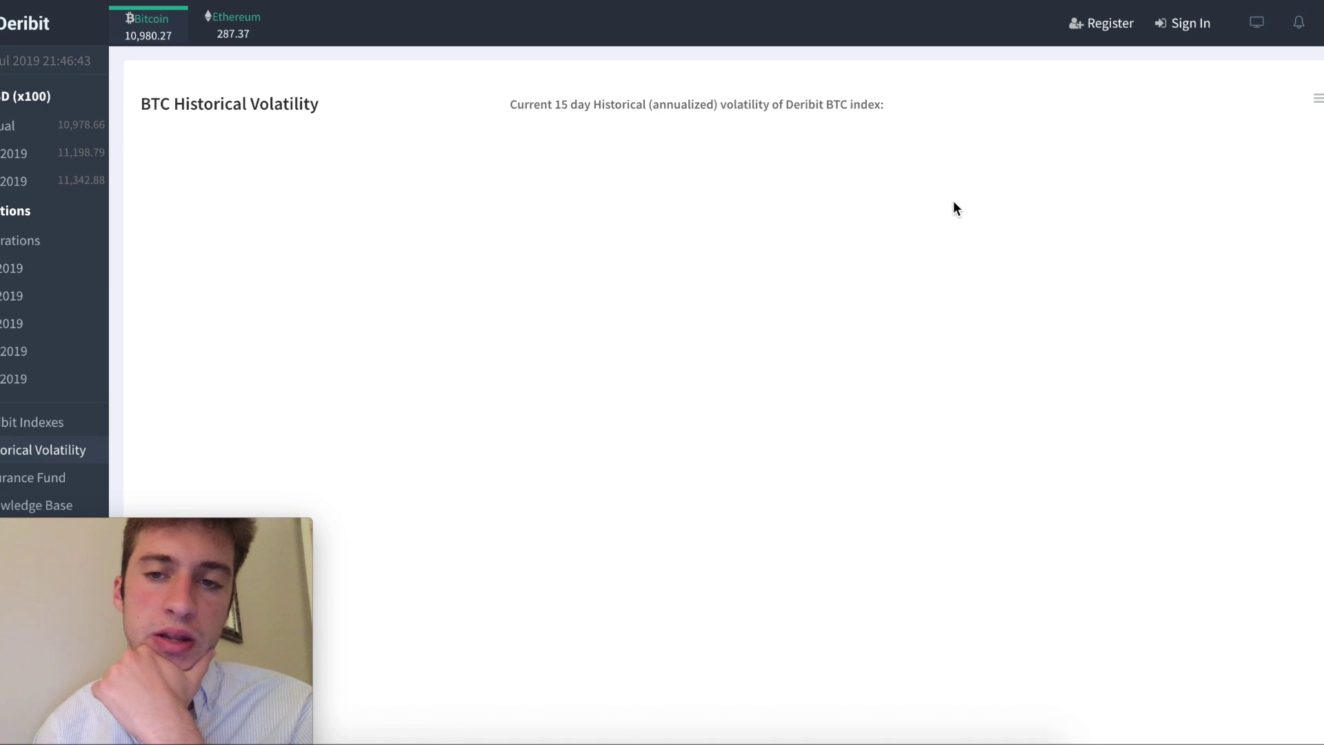
pyautogui.moveTo(861, 104); pyautogui.dragTo(904, 105)
pyautogui.click(898, 124)
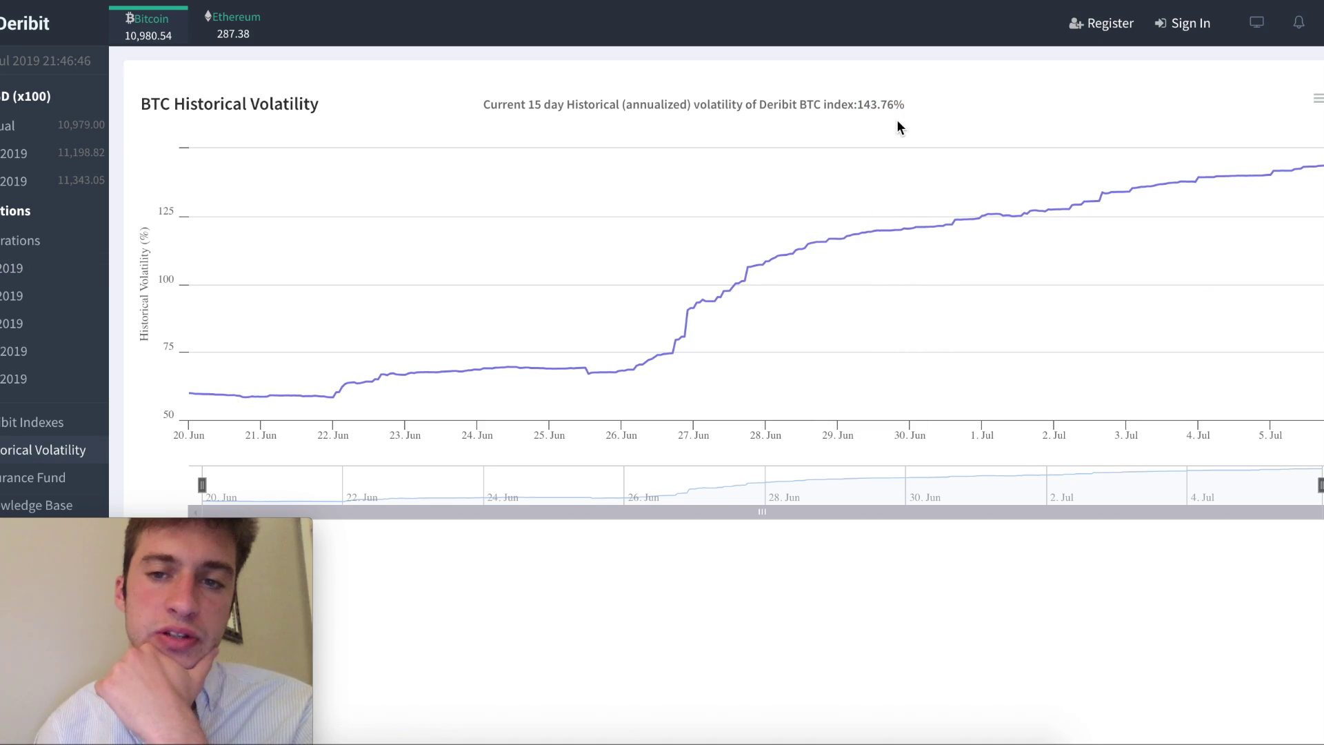
pyautogui.click(6, 267)
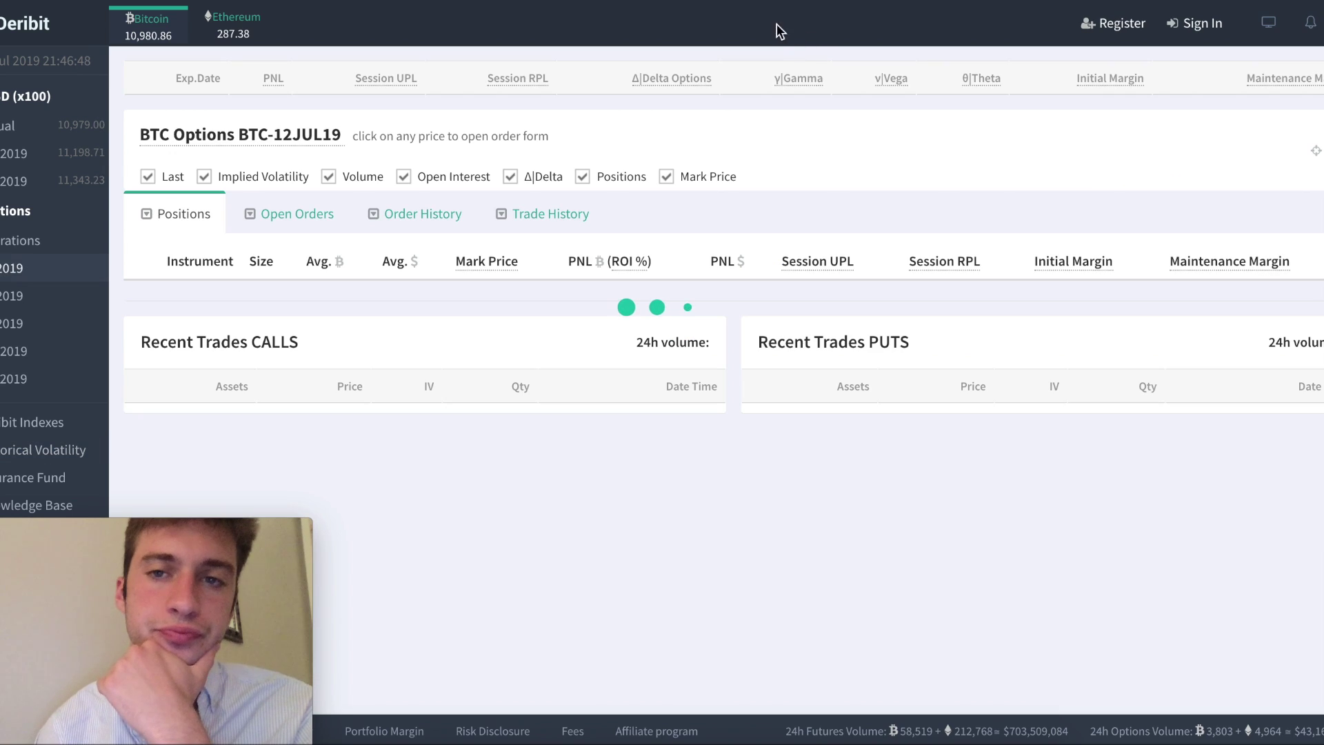
pyautogui.hotkey('ctrl', 'Tab')
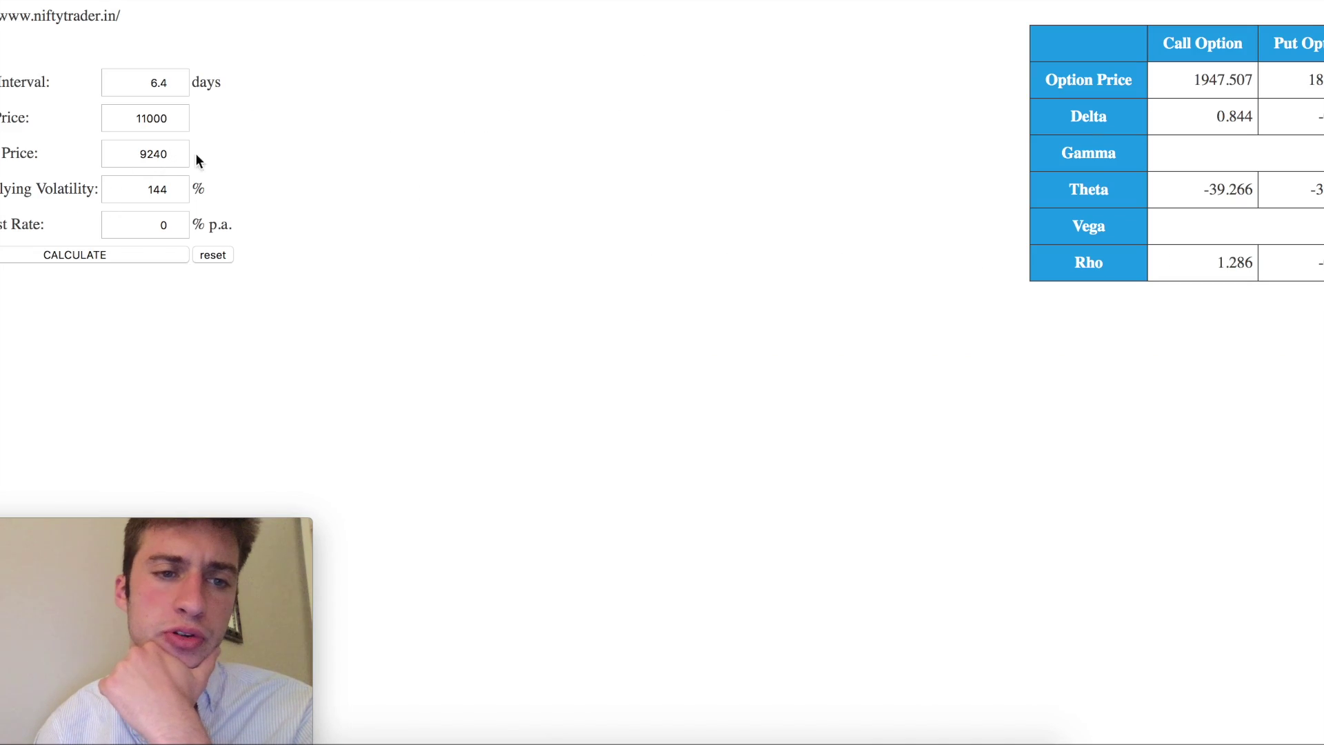
# Check the volatility input, then switch to the McMillan probability calculator
pyautogui.moveTo(33, 190); pyautogui.dragTo(89, 191)
pyautogui.click(618, 182)
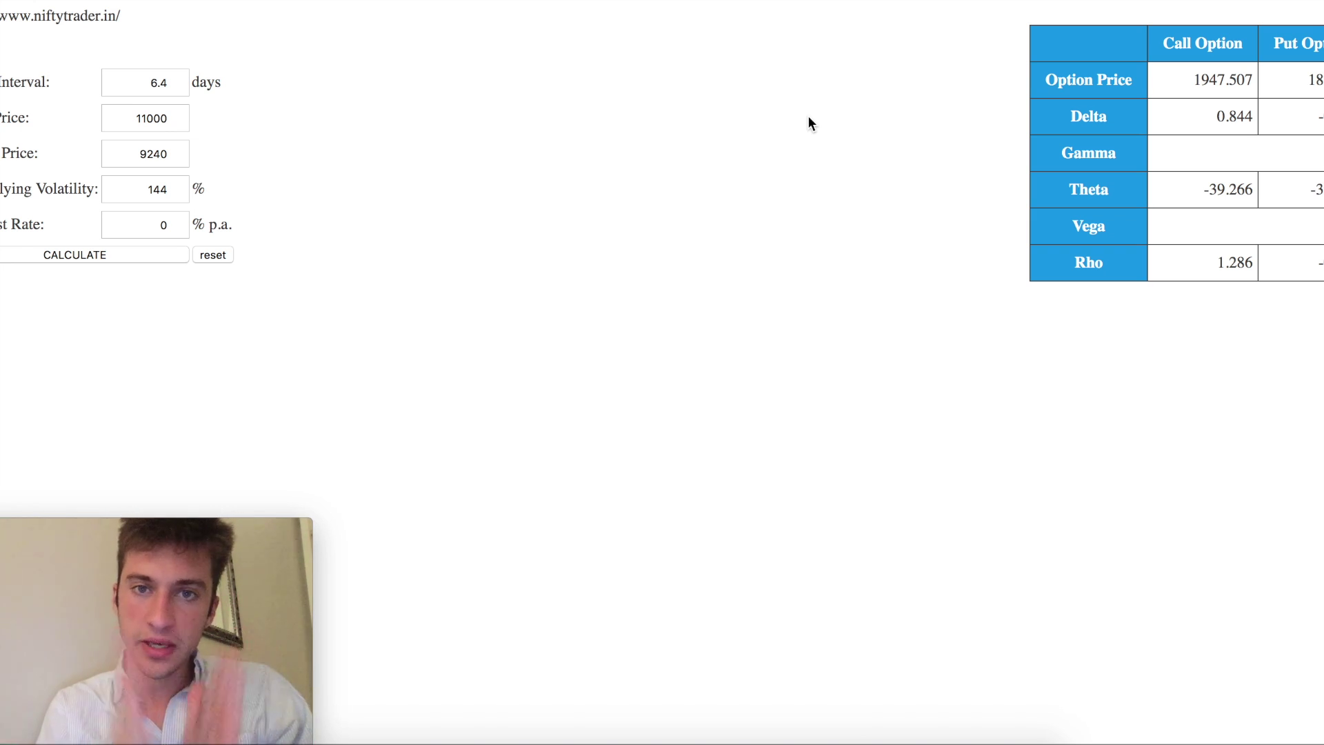
pyautogui.hotkey('ctrl', 'Tab')
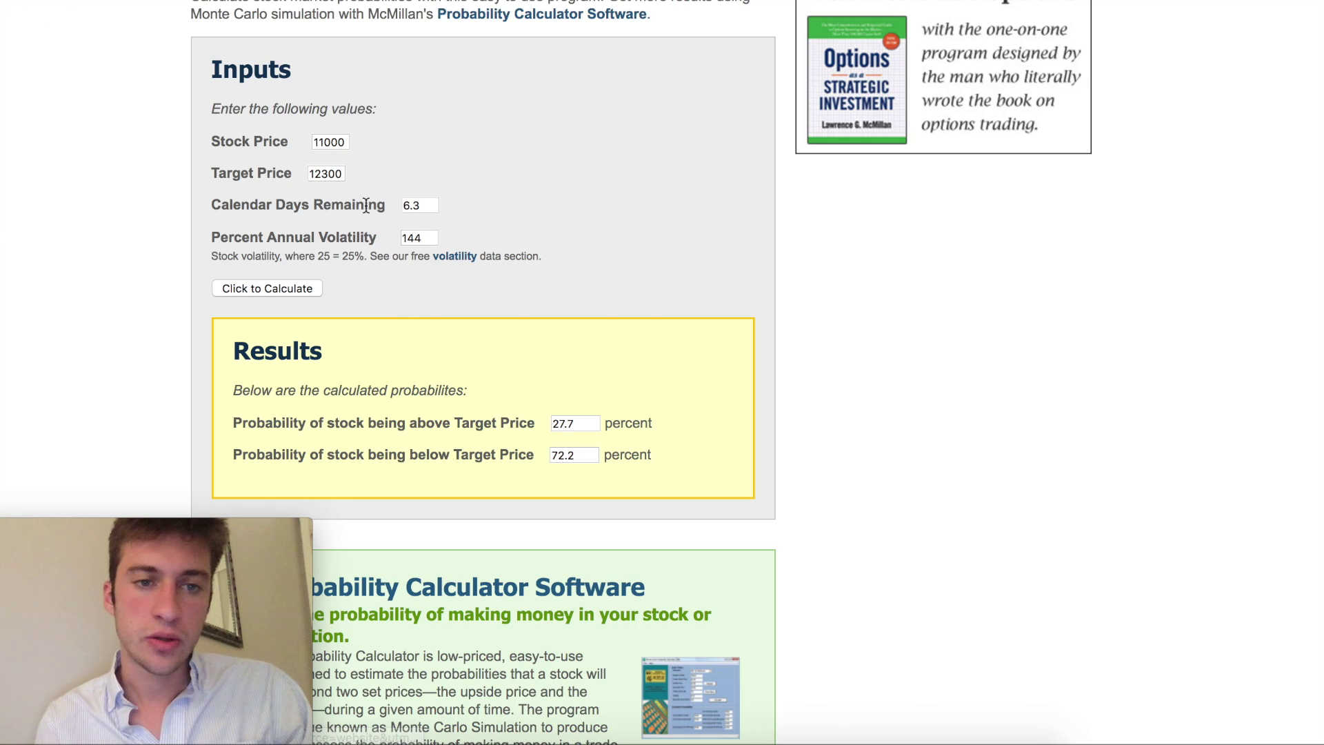
# Change the days remaining from 6.3 to 6.4 and recalculate (27.9% above target)
pyautogui.hotkey('ctrl', 'shift', 'Tab')
pyautogui.hotkey('ctrl', 'Tab')
pyautogui.click(423, 205)
pyautogui.press('BackSpace')
pyautogui.write('4')
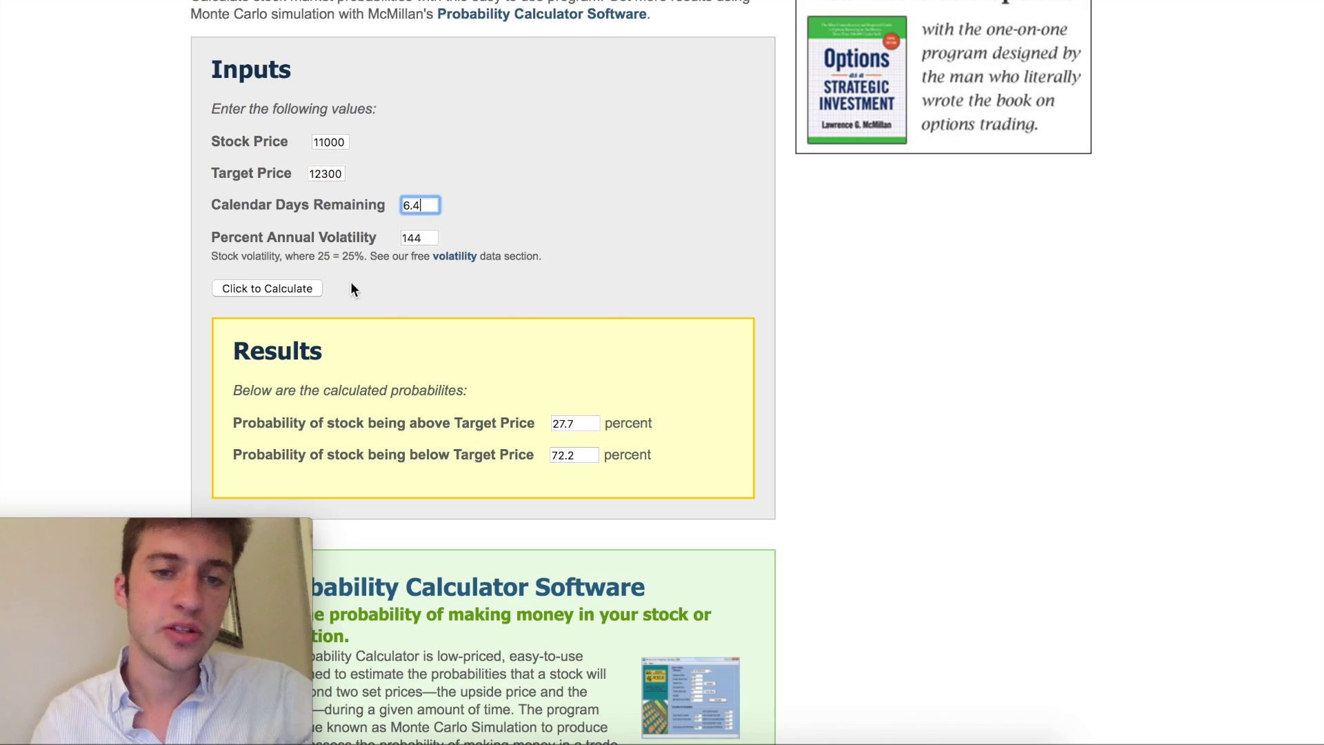
pyautogui.click(305, 293)
pyautogui.click(299, 291)
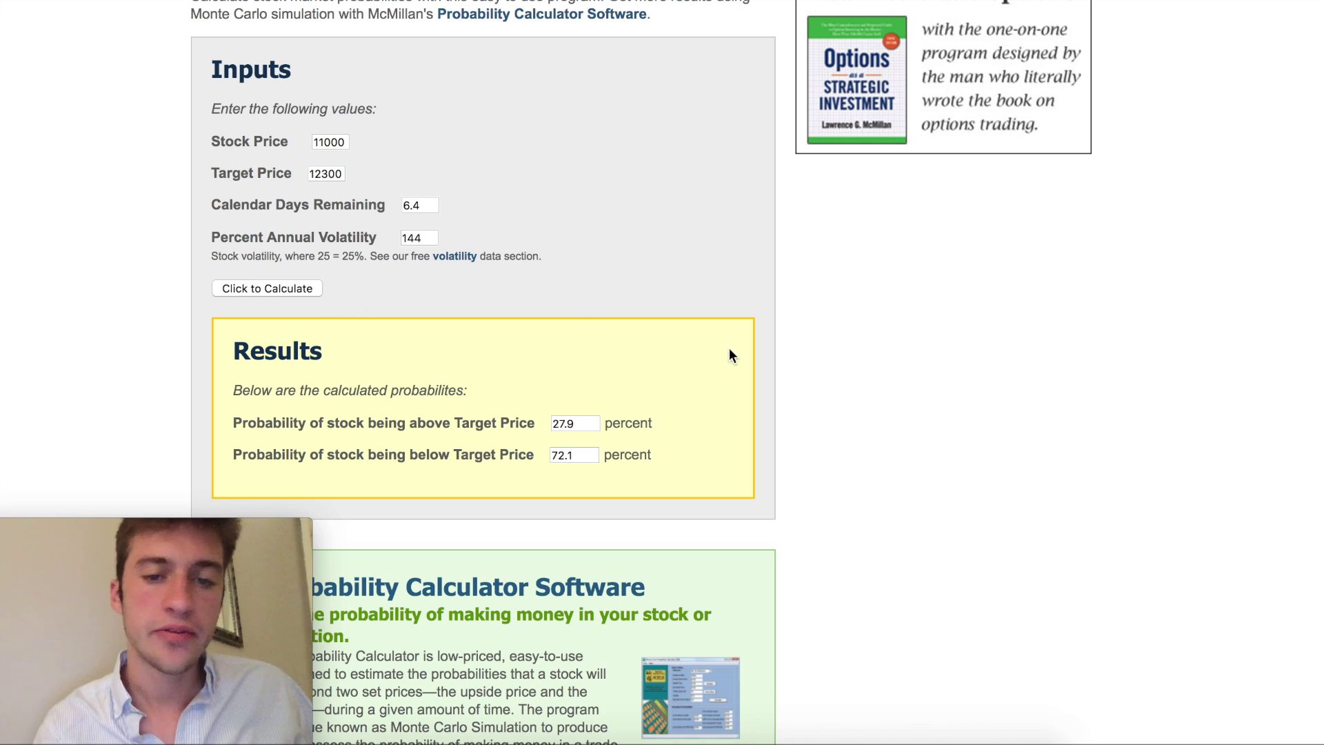
pyautogui.doubleClick(572, 423)
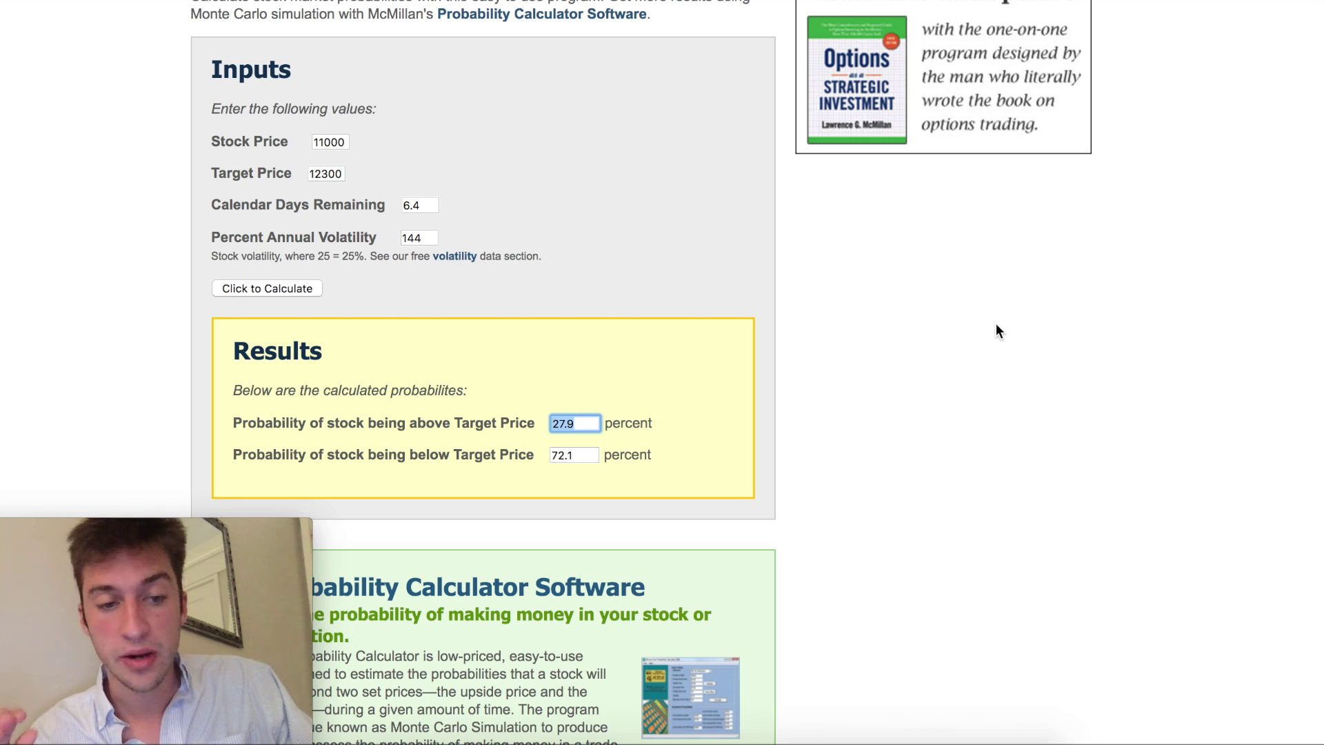
pyautogui.click(996, 324)
# Set the target price to 9940 and recalculate: 70.2% above, 29.7% below
pyautogui.doubleClick(327, 173)
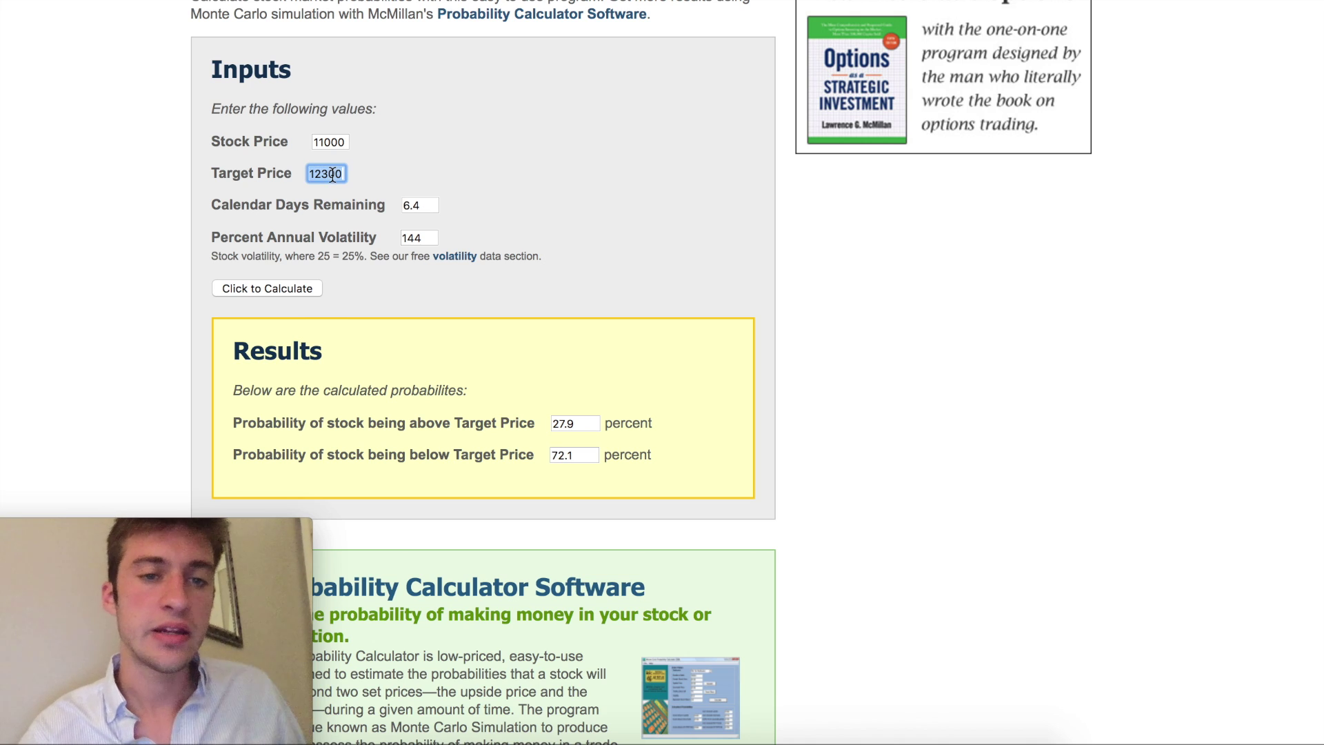
pyautogui.write('9940')
pyautogui.click(293, 288)
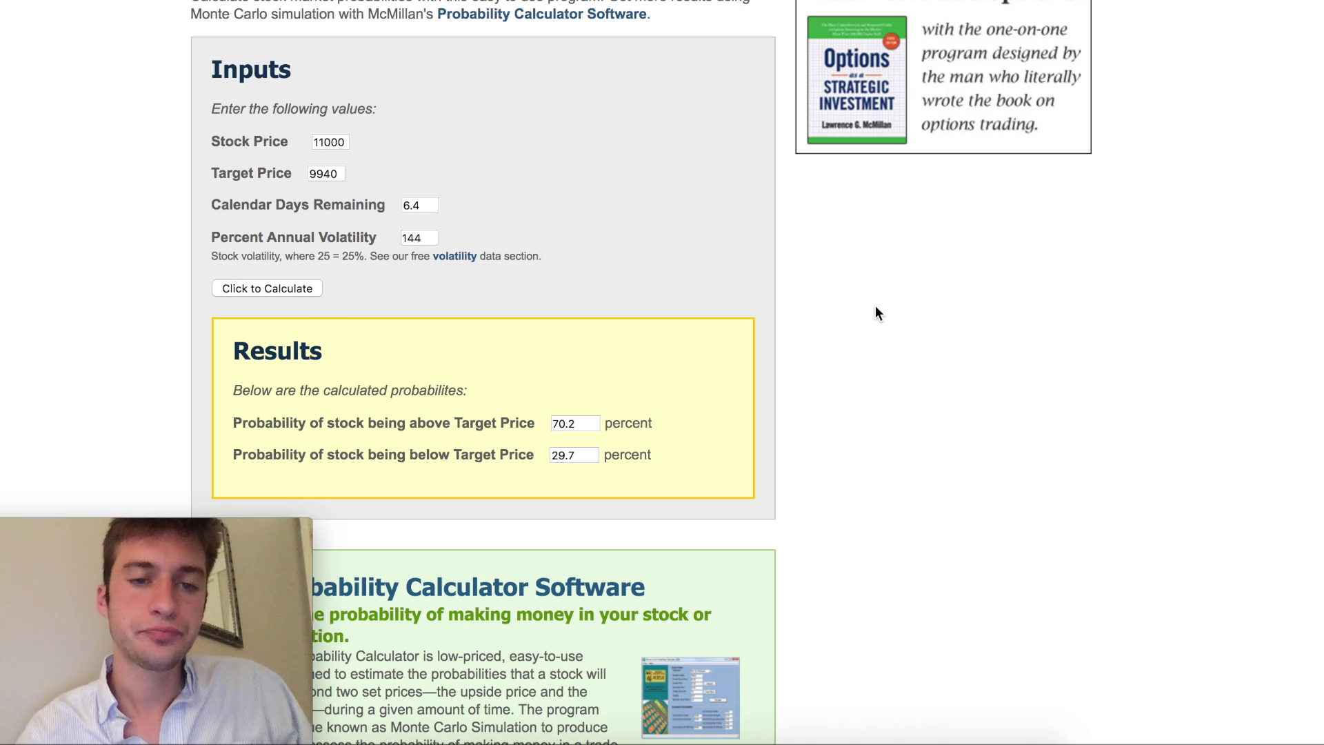
pyautogui.doubleClick(581, 448)
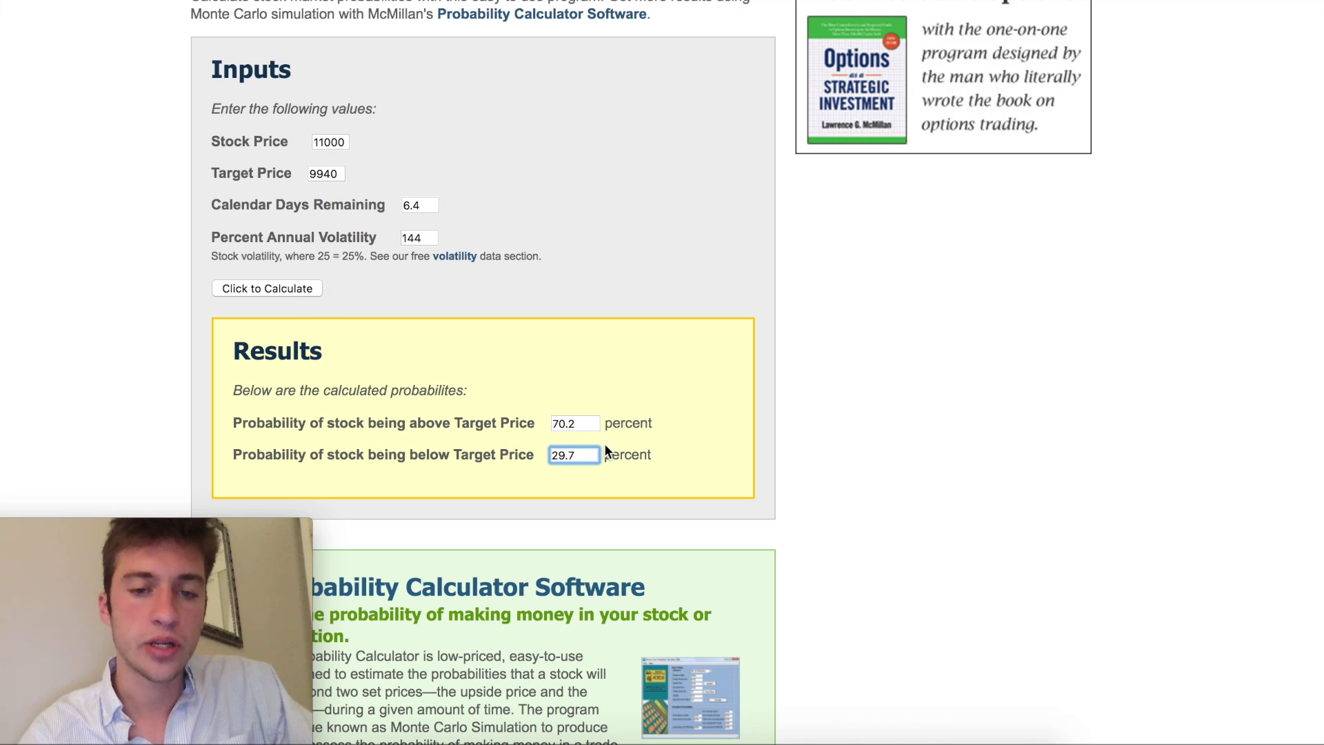
pyautogui.click(820, 447)
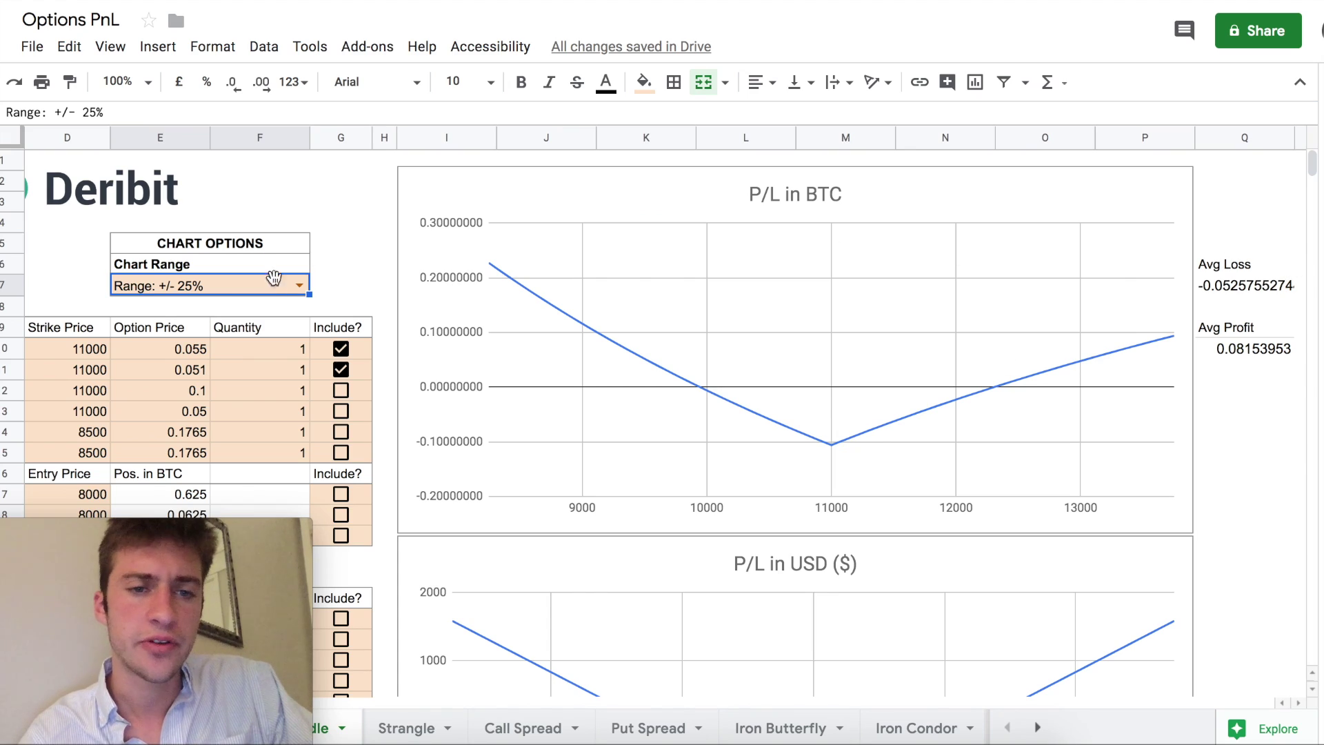
# Inspect the P/L in BTC curve out to its last data point, then deselect the chart
pyautogui.click(628, 359)
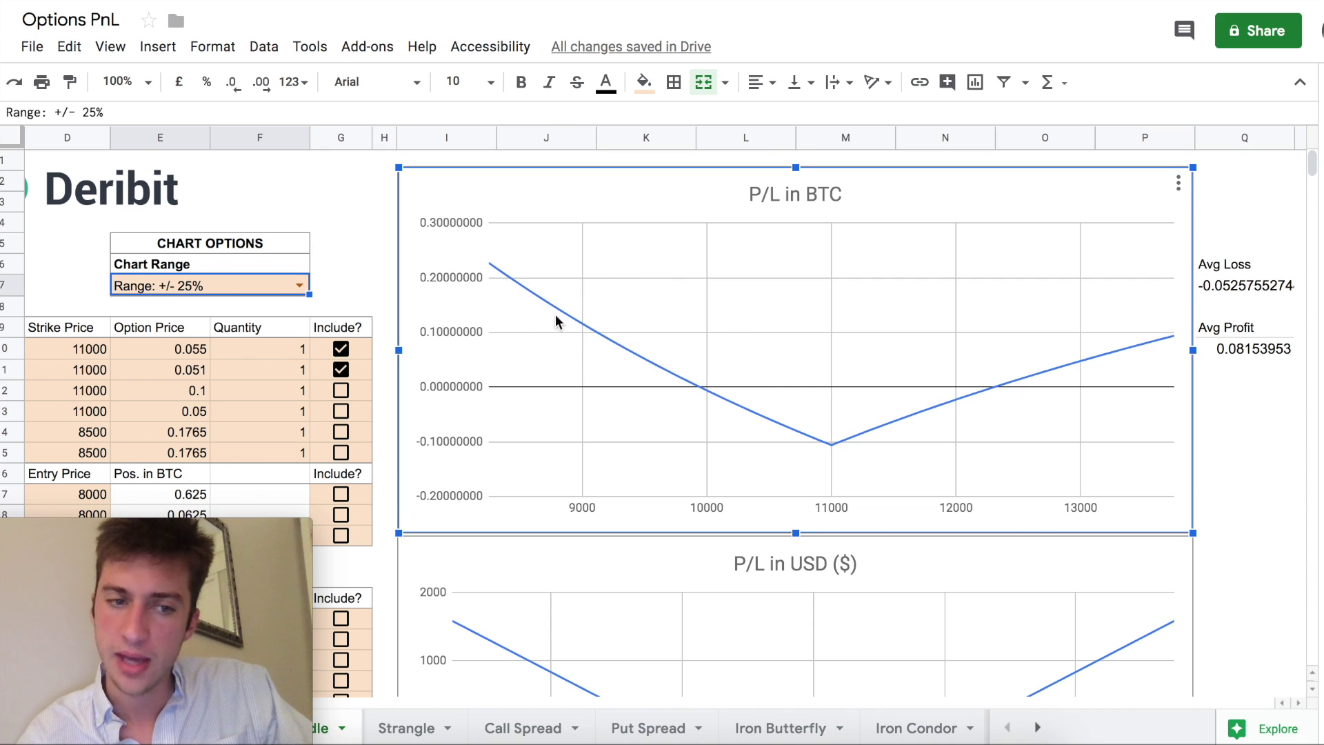
pyautogui.hscroll(2, 547, 310)
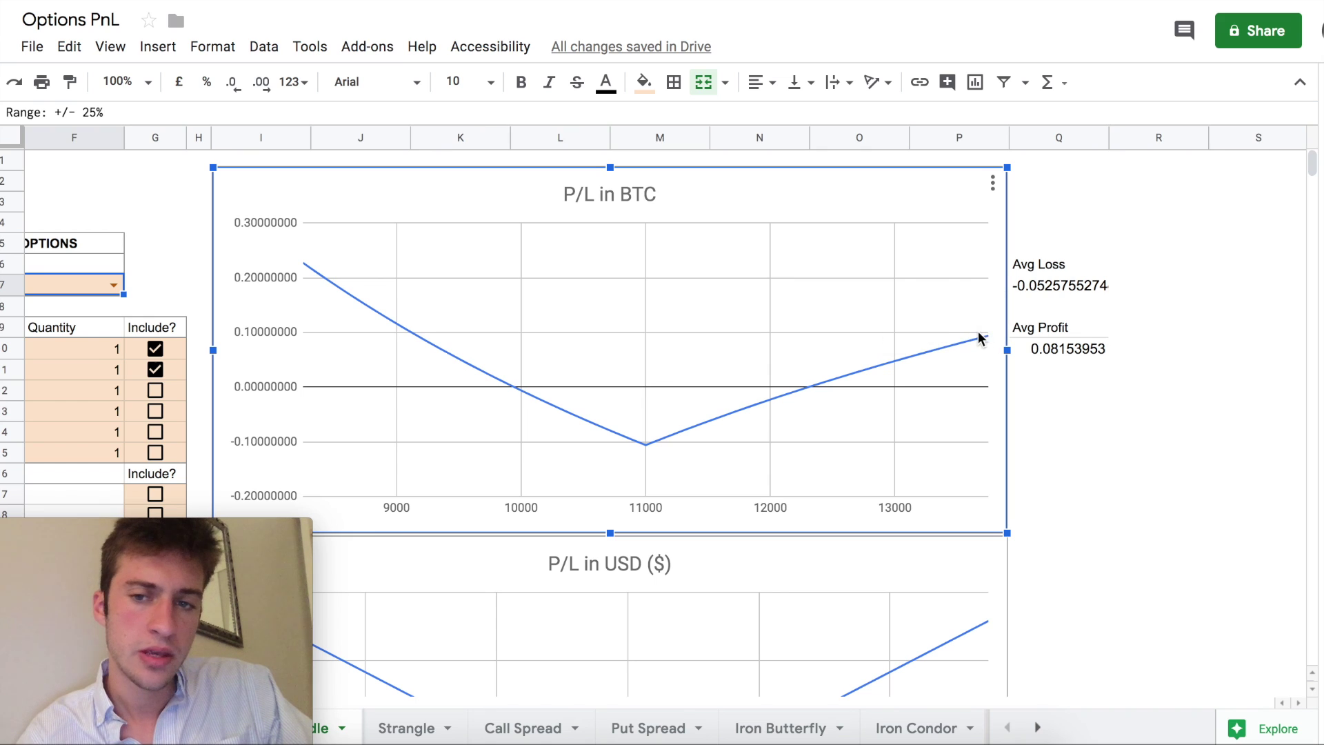
pyautogui.moveTo(952, 348)
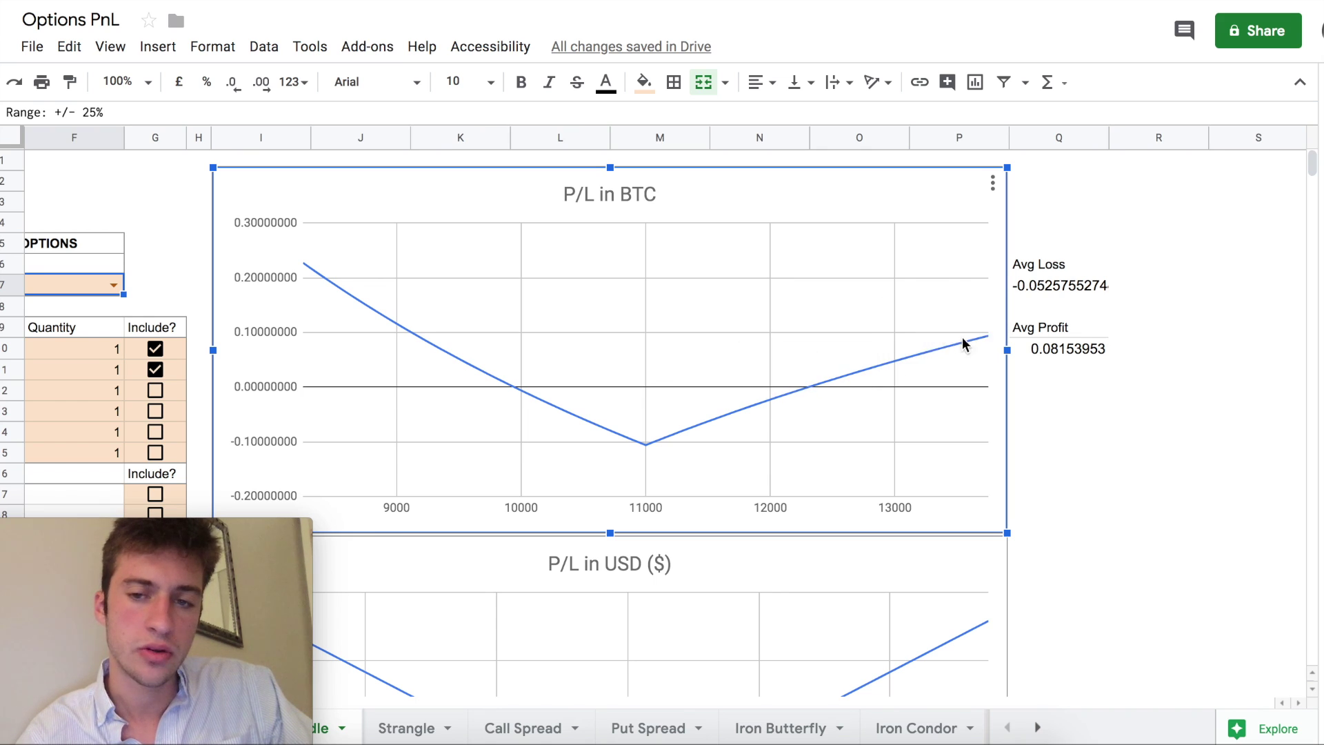
pyautogui.hscroll(-2, 954, 364)
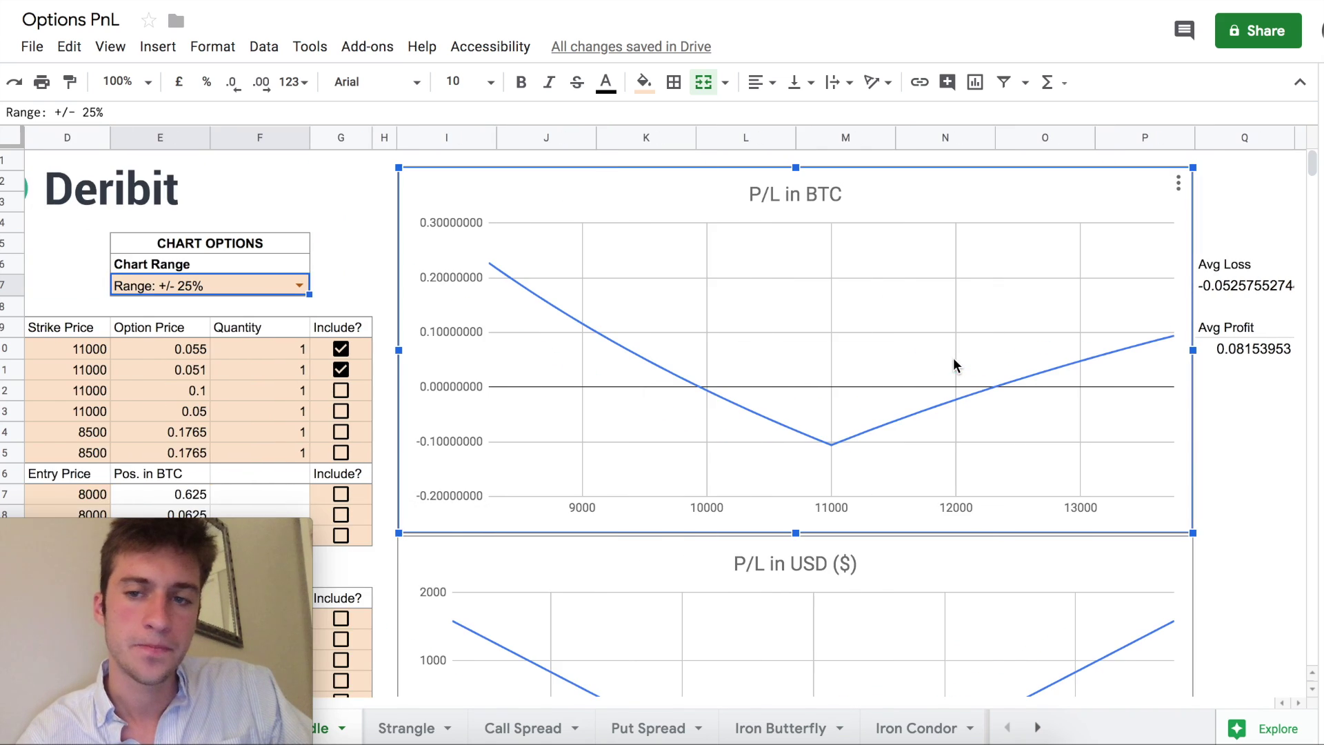
pyautogui.click(384, 224)
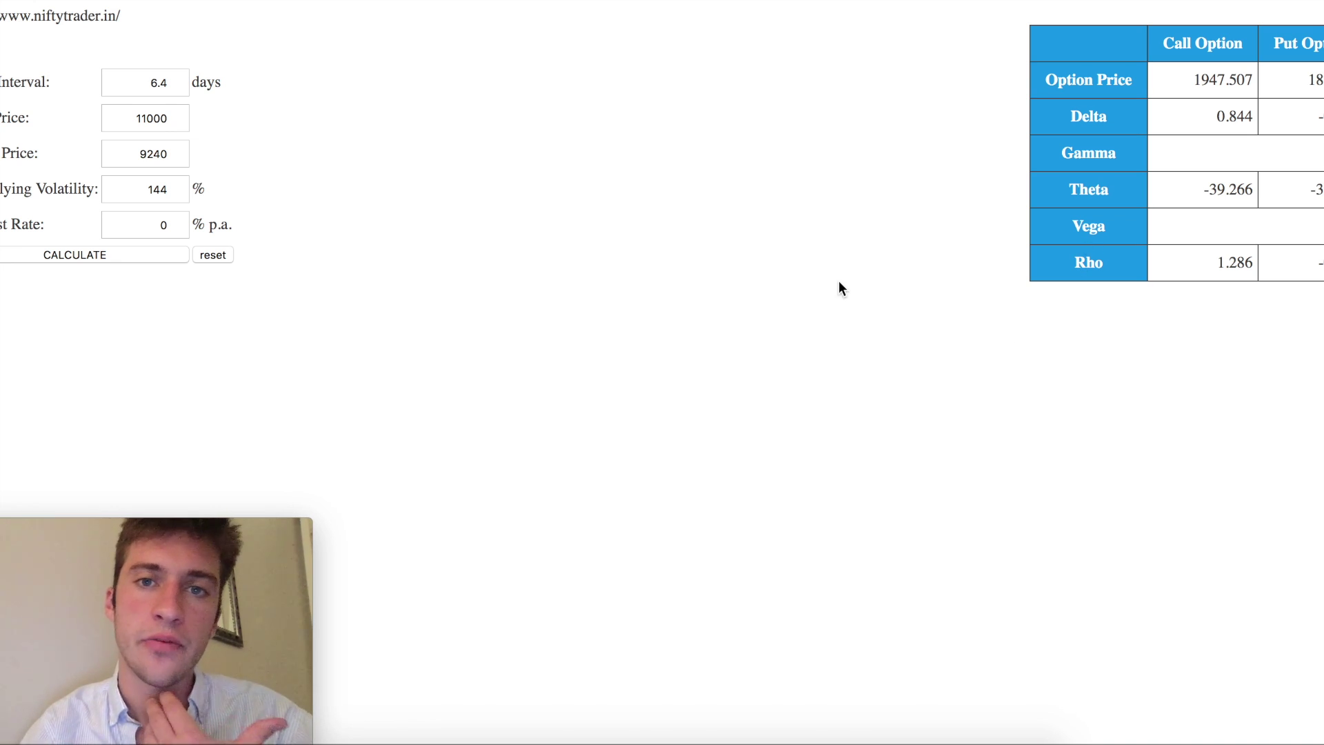
# Change the price from 9240 to 12300 and recalculate, giving call 381.883
pyautogui.click(148, 154)
pyautogui.moveTo(148, 153); pyautogui.dragTo(172, 156)
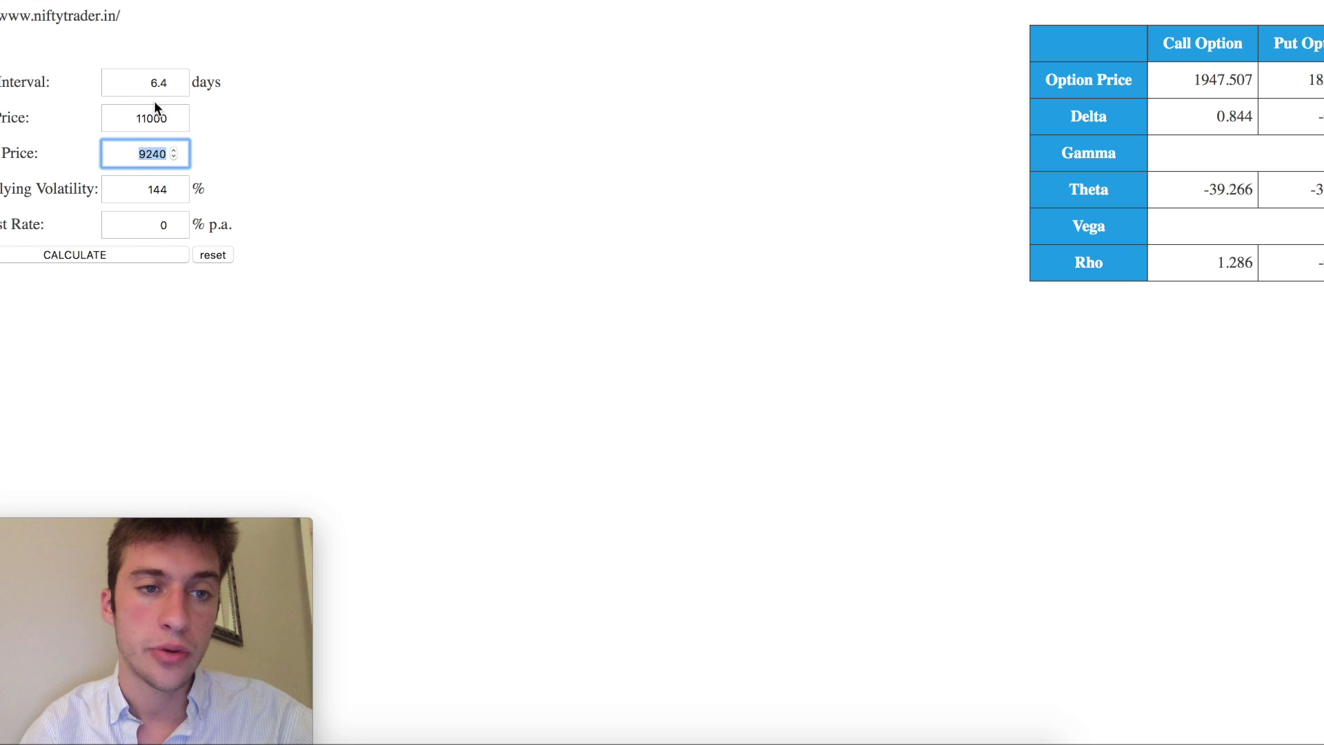
pyautogui.click(419, 233)
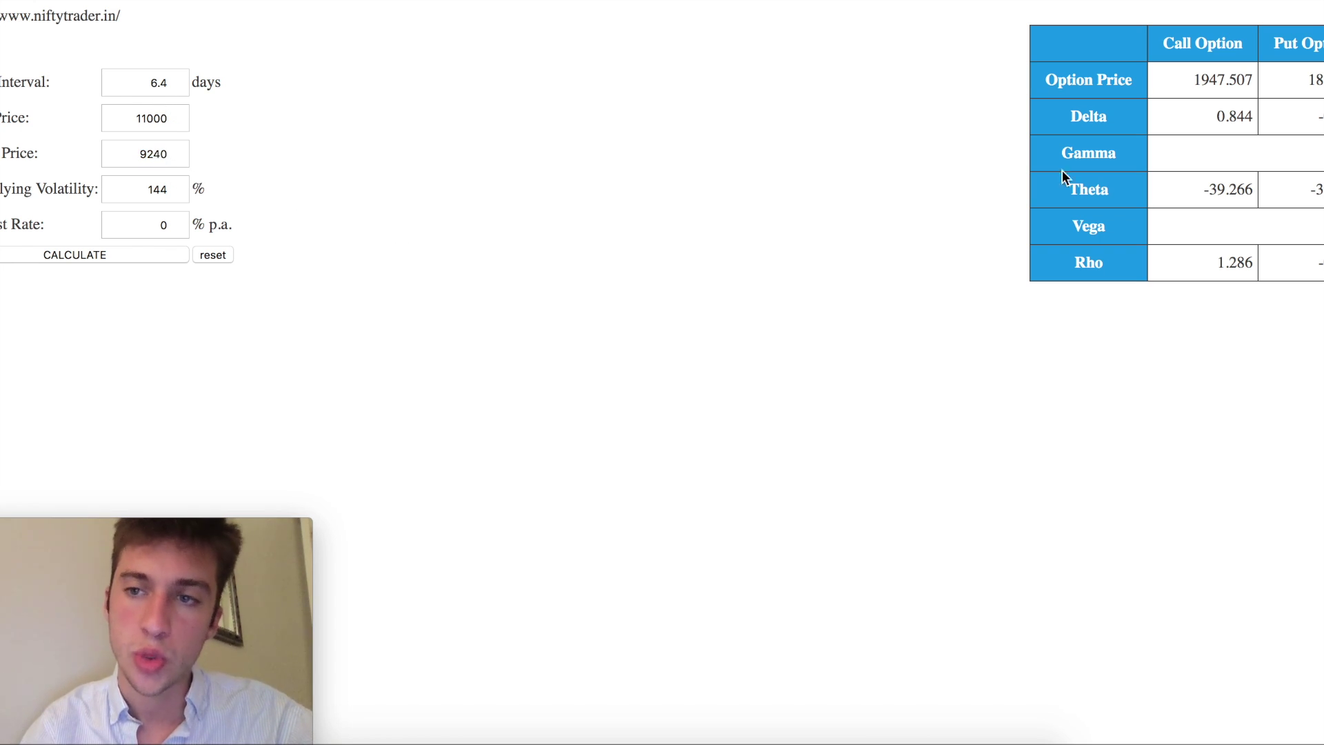
pyautogui.moveTo(1309, 117); pyautogui.dragTo(1322, 117)
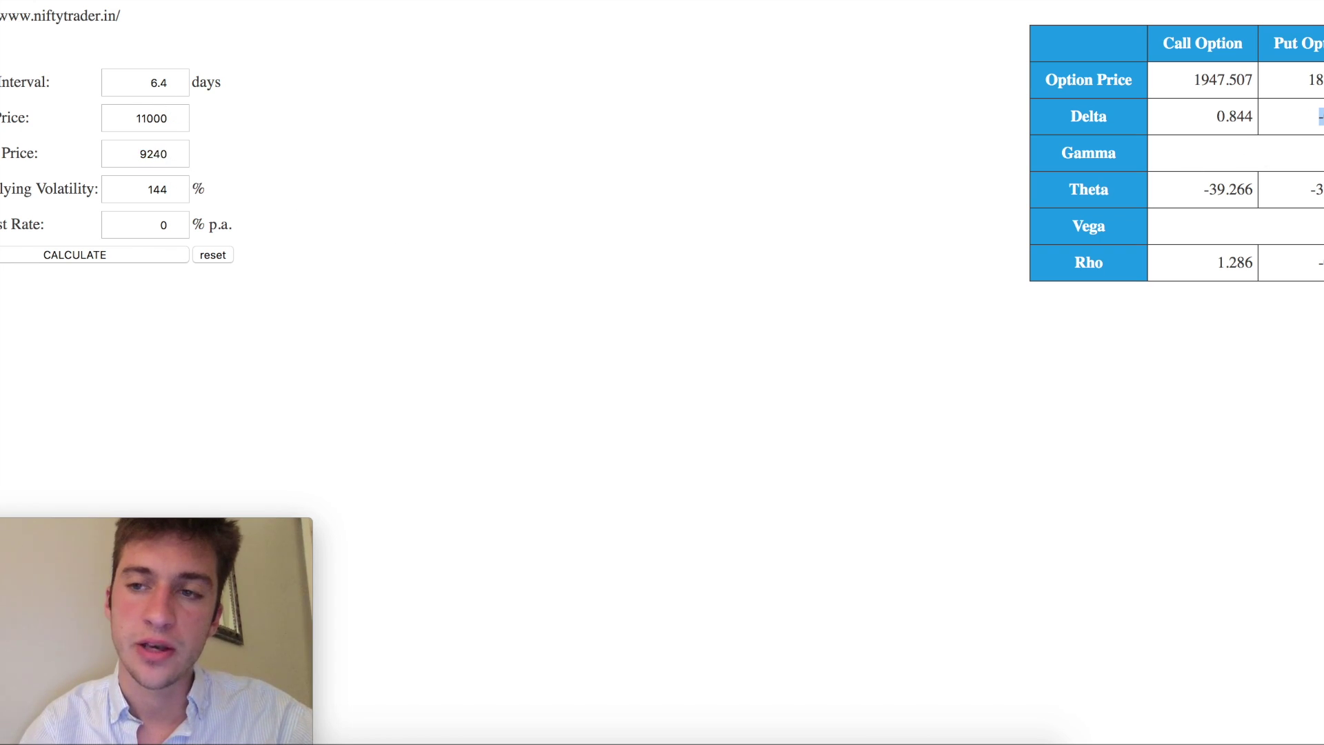
pyautogui.doubleClick(144, 164)
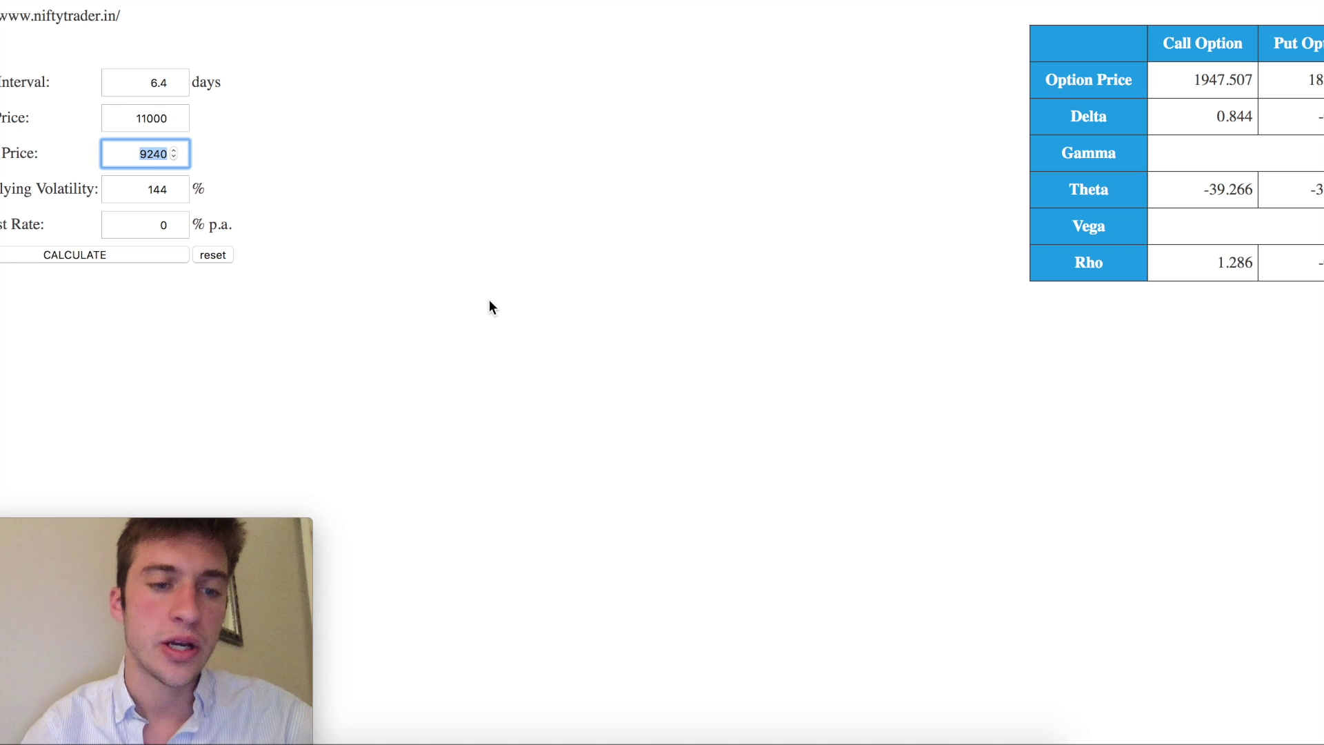
pyautogui.write('12300')
pyautogui.click(302, 116)
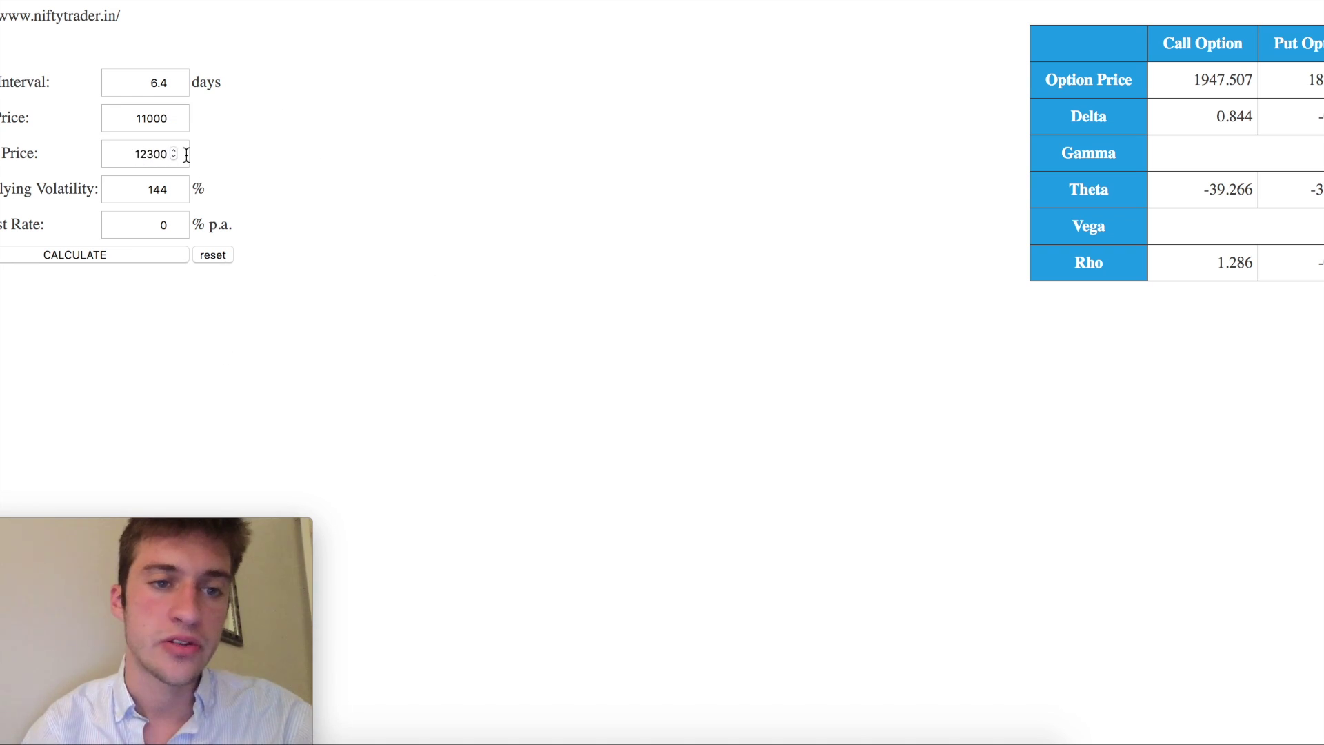
pyautogui.click(141, 260)
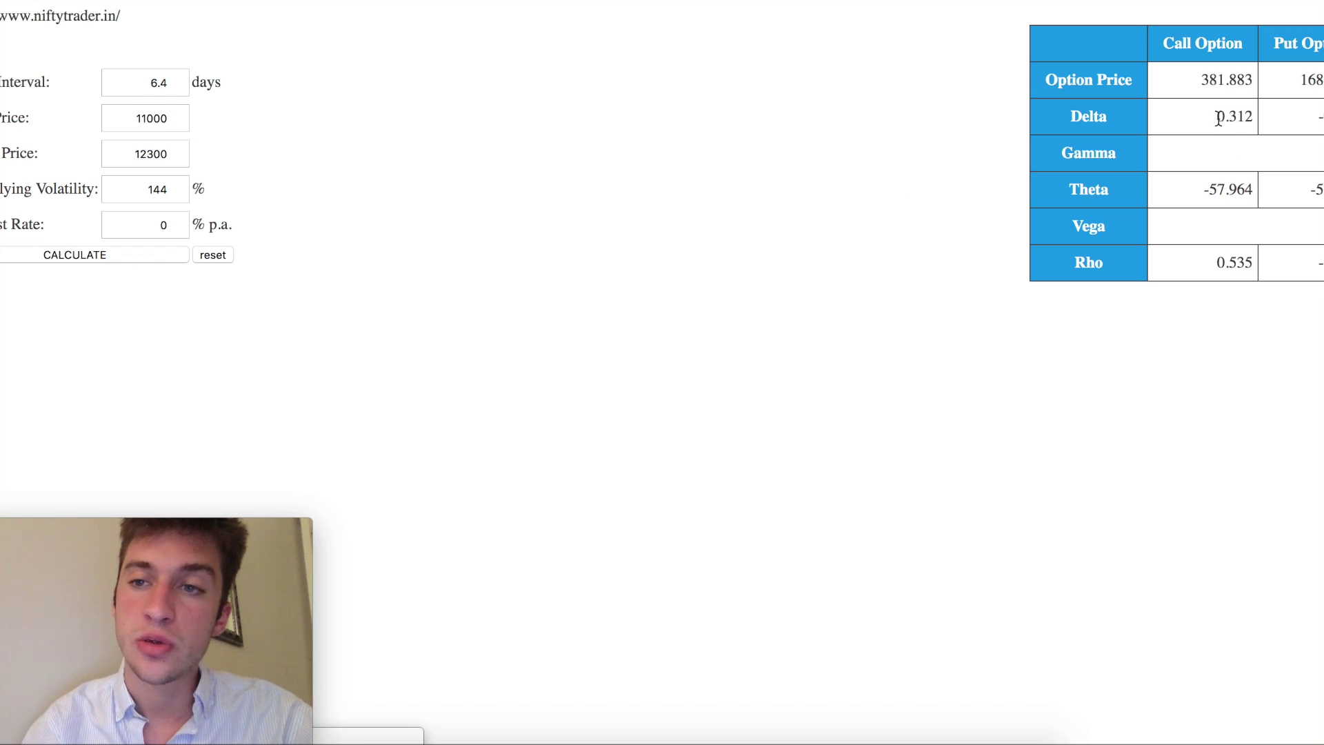
# Highlight the resulting 0.312 call delta, then leave the calculator tab
pyautogui.moveTo(1208, 113)
pyautogui.mouseDown()
pyautogui.moveTo(1250, 116)
pyautogui.moveTo(1219, 119)
pyautogui.mouseUp()
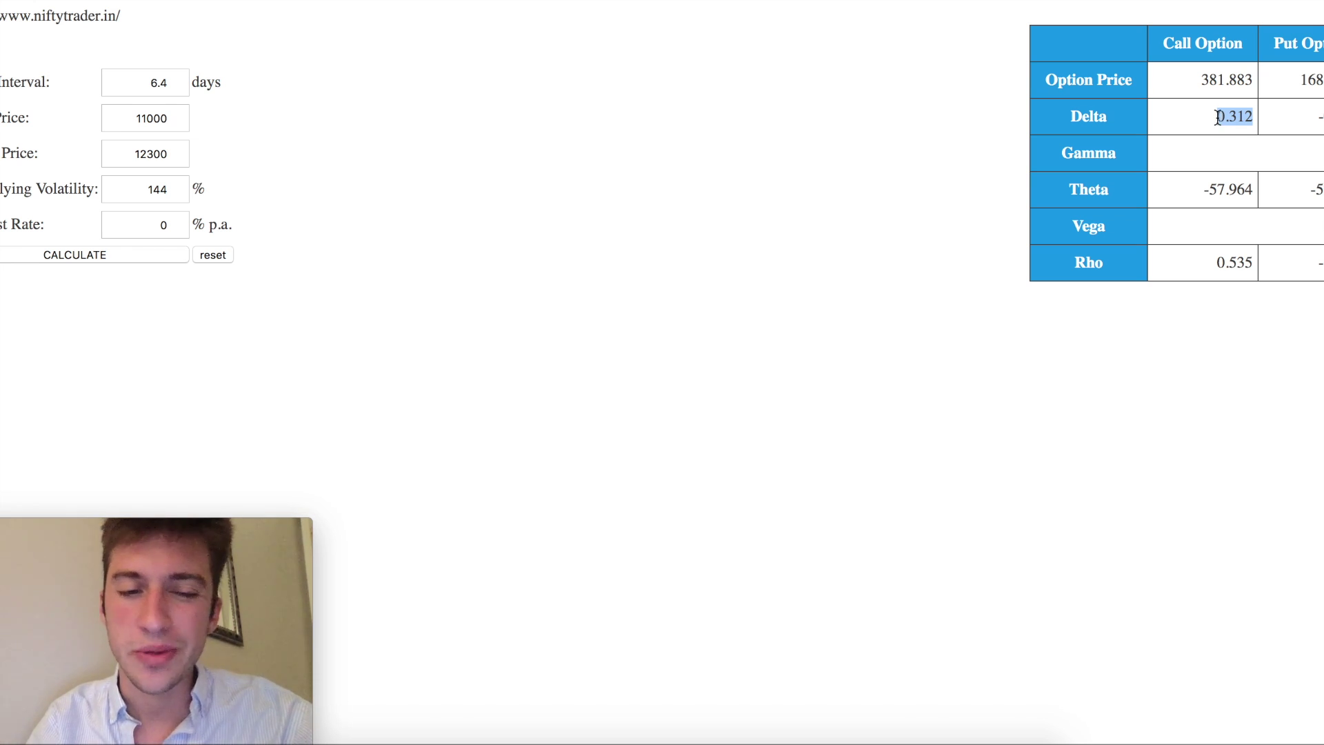
pyautogui.click(1008, 185)
pyautogui.moveTo(1217, 116); pyautogui.dragTo(1249, 115)
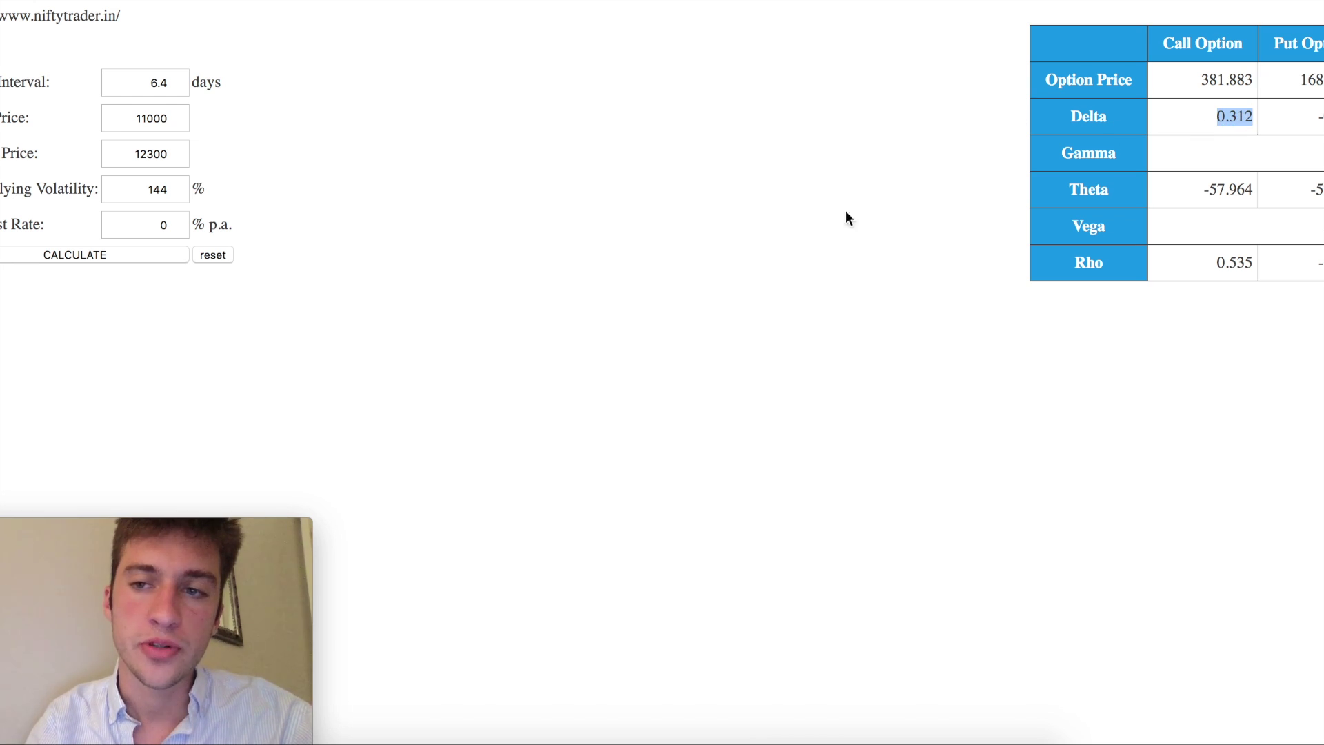
pyautogui.click(793, 219)
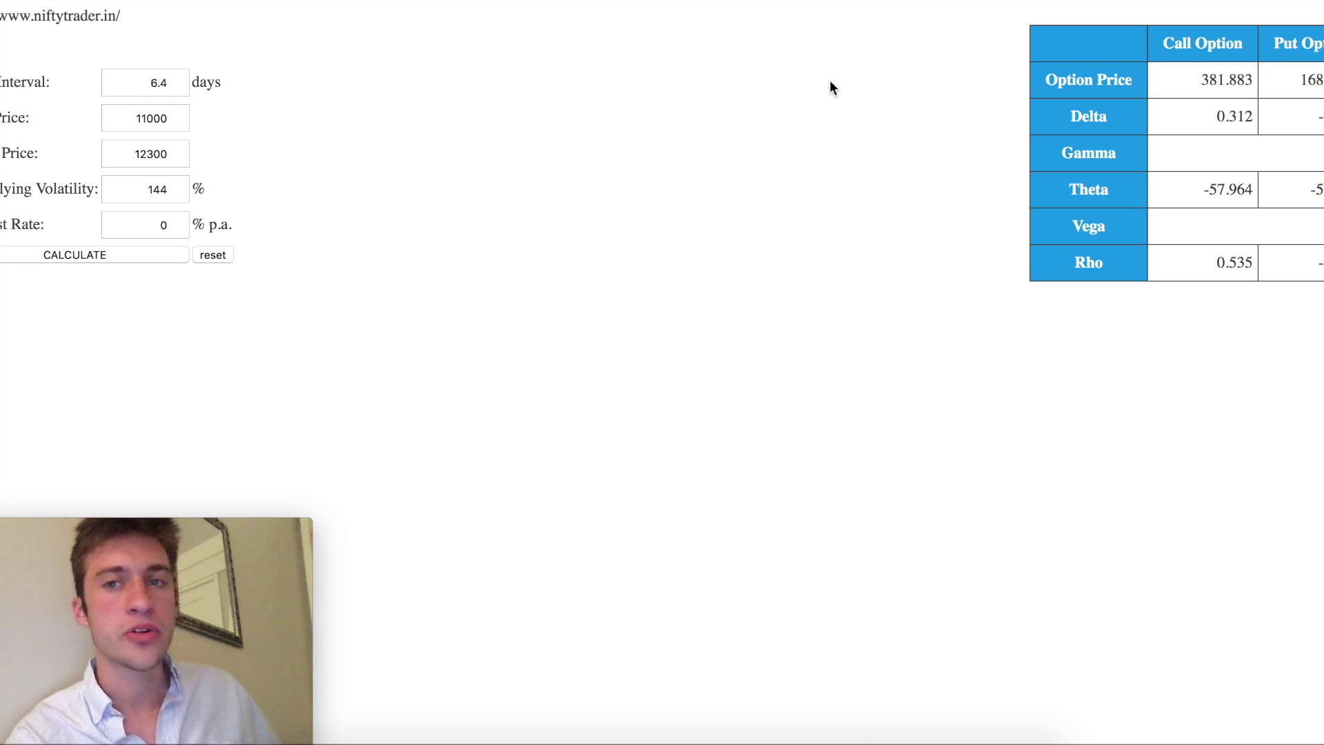
pyautogui.hotkey('ctrl', 'Tab')
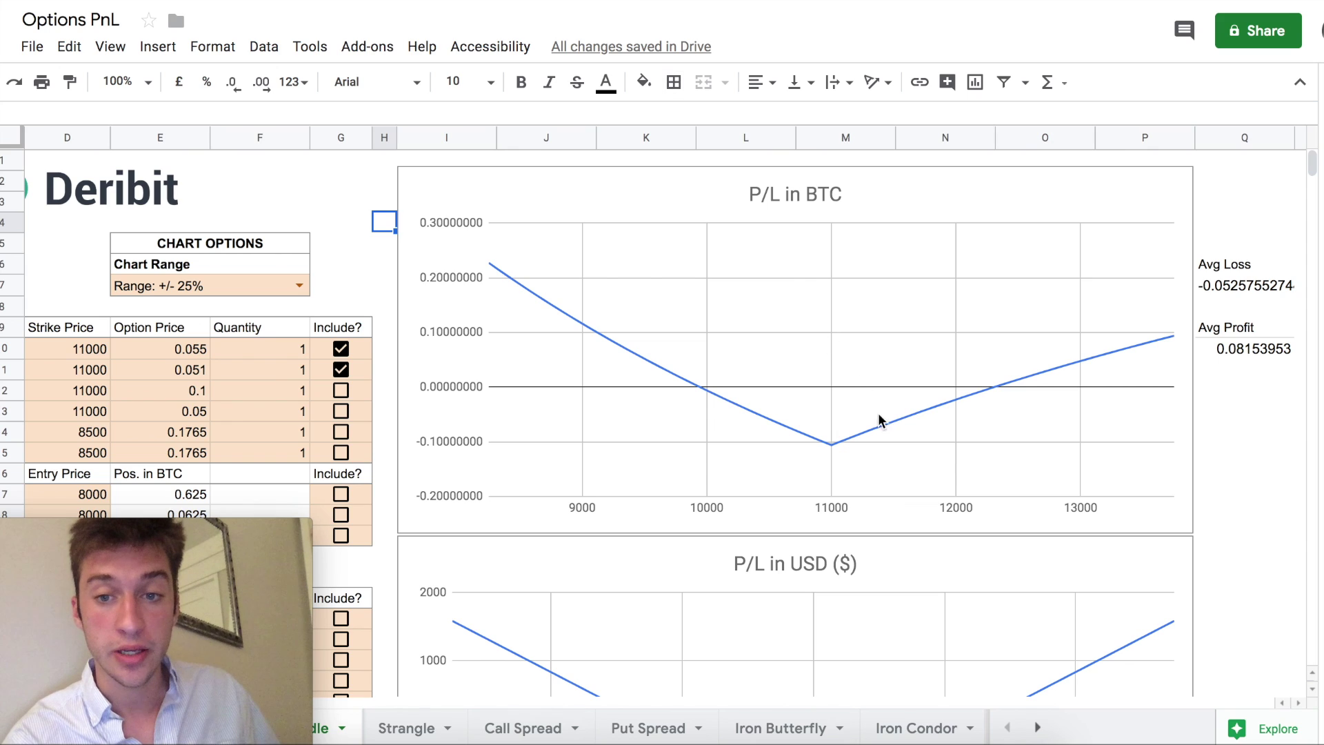
# Inspect the 11000 straddle's P/L in BTC chart, then select empty cell Q12
pyautogui.click(831, 447)
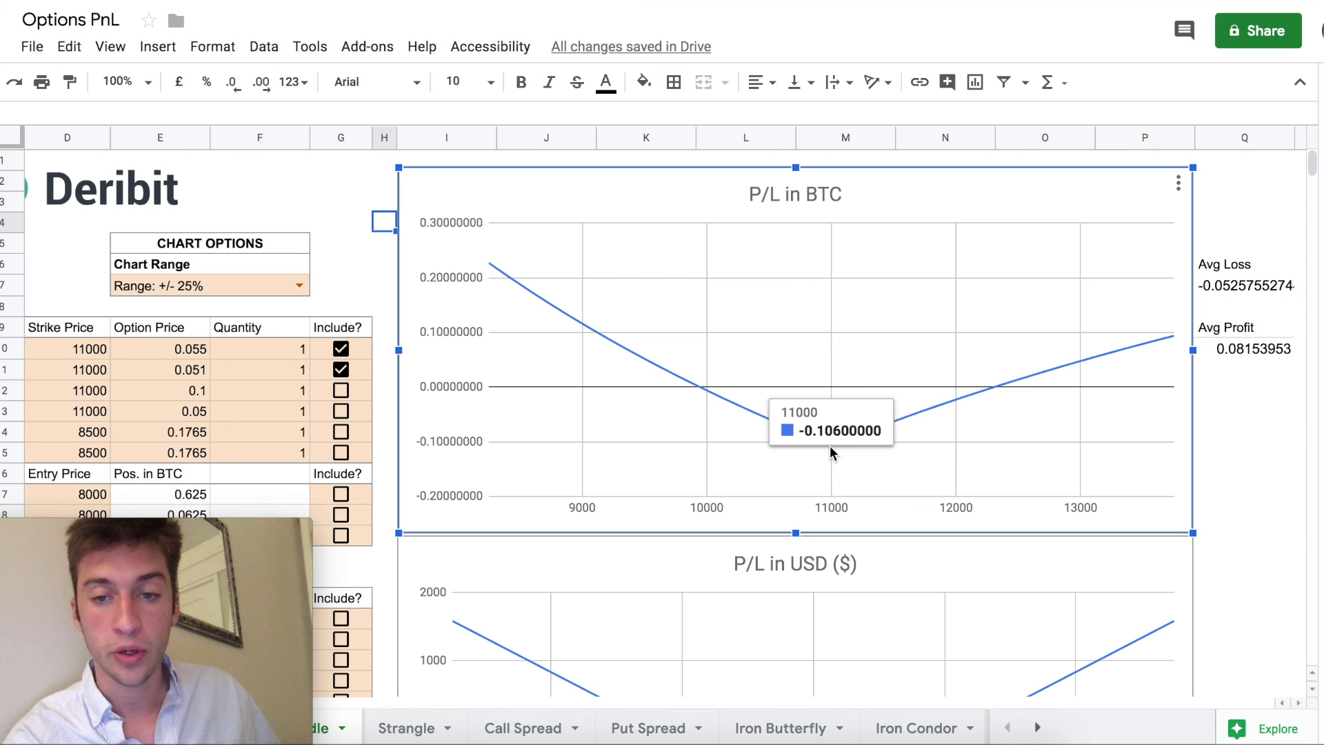
pyautogui.click(337, 202)
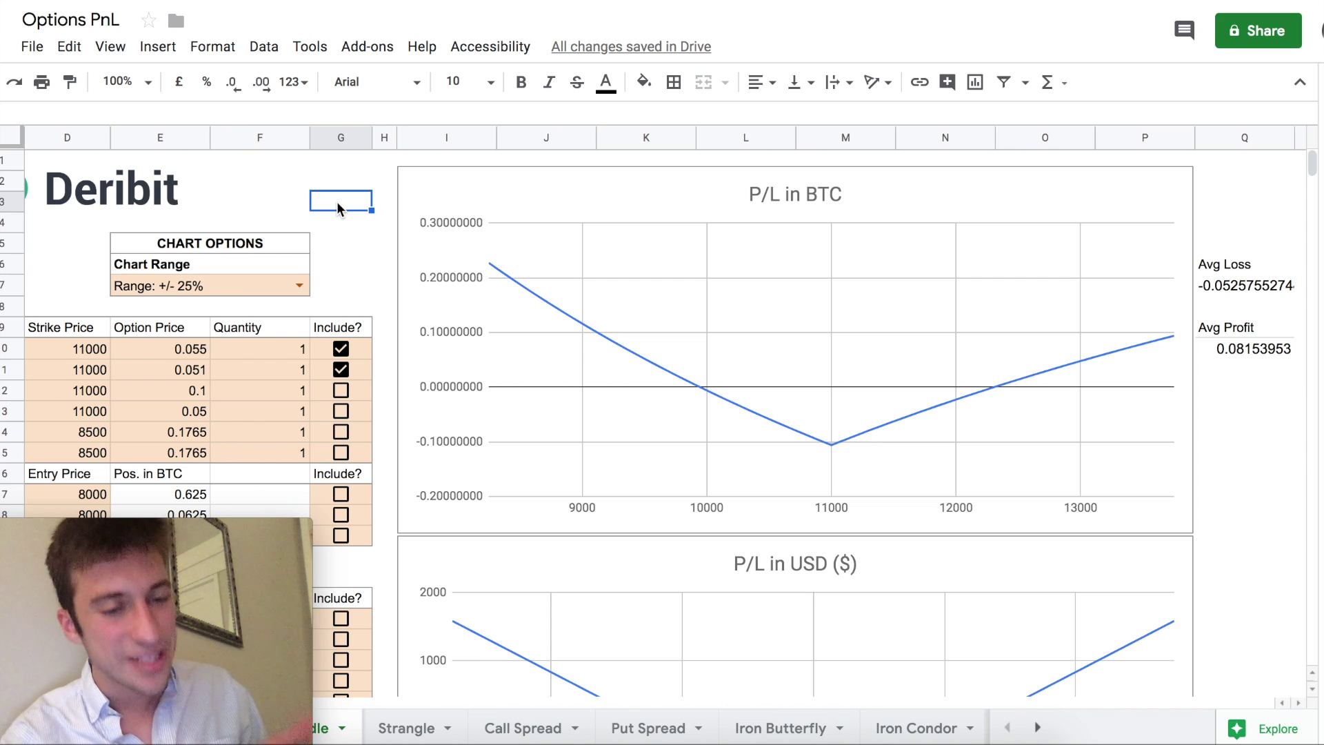
pyautogui.click(719, 413)
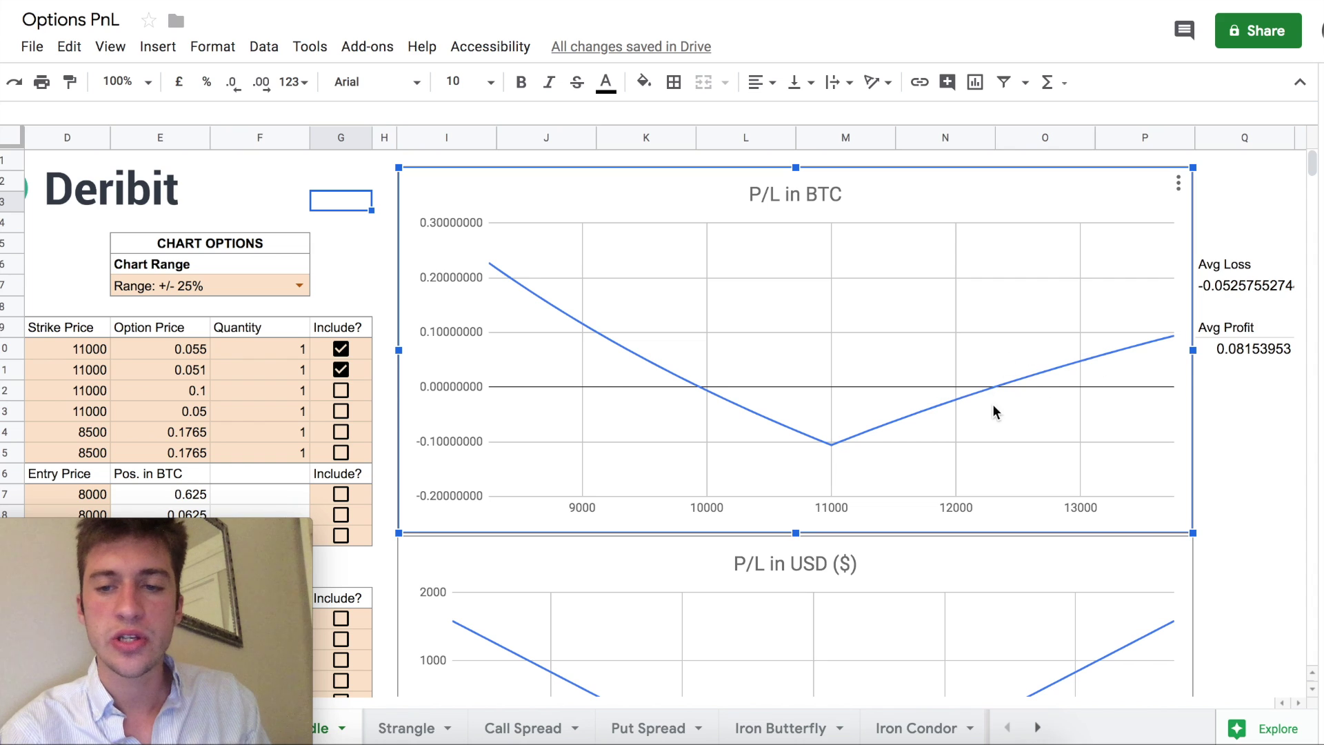
pyautogui.click(1232, 391)
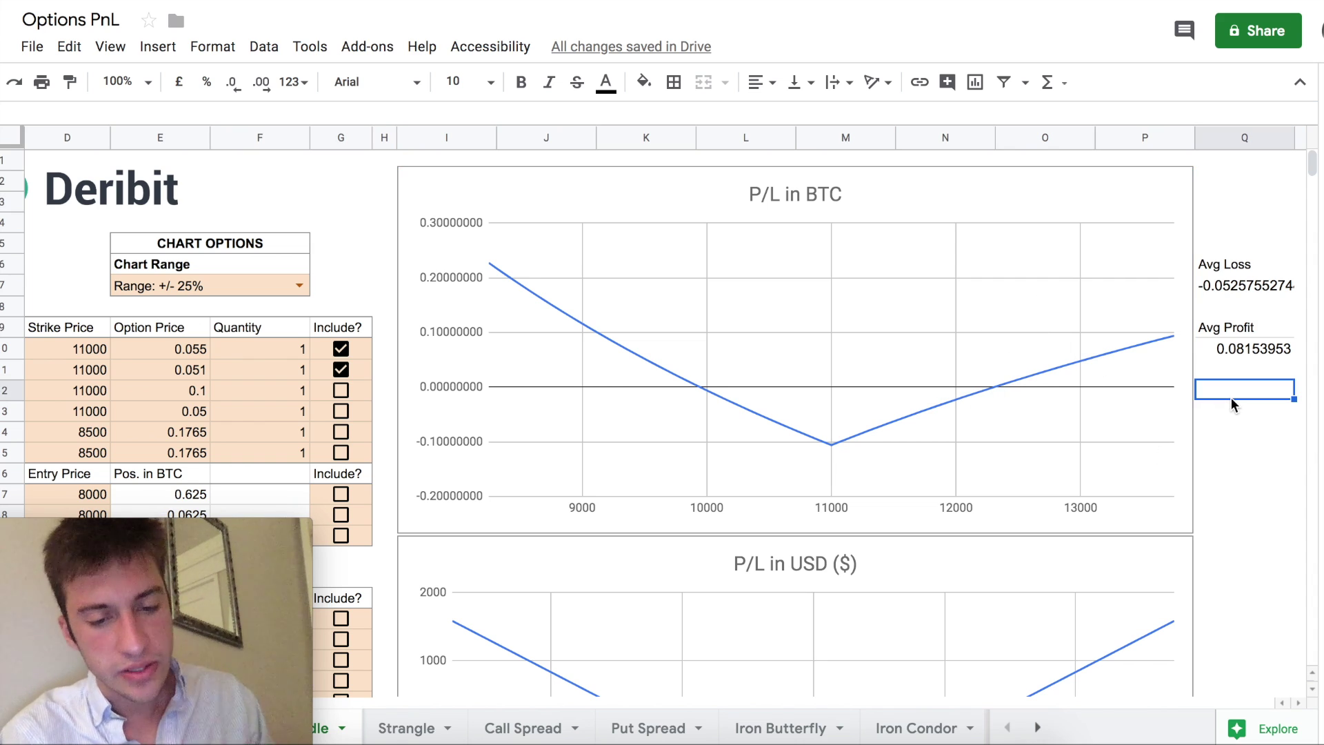